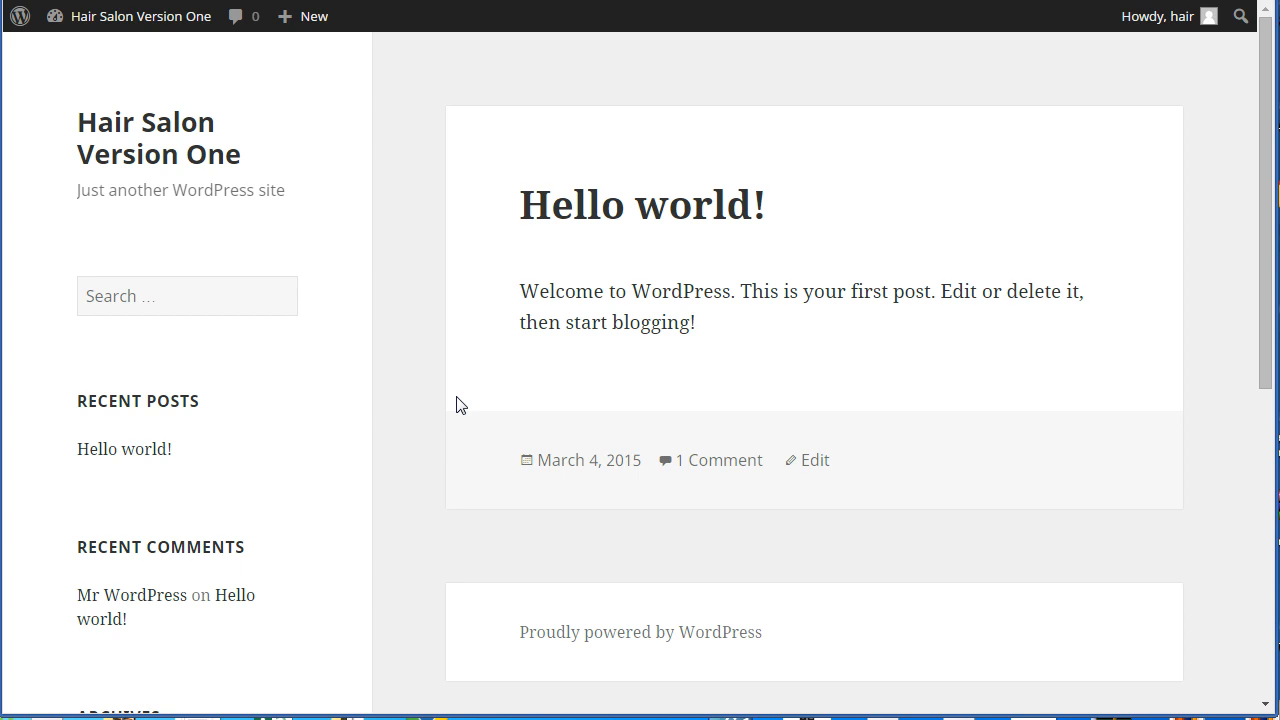
- Go to the site's dashboard and open the theme upload form for adding a new theme
mouse_move(1155, 24)
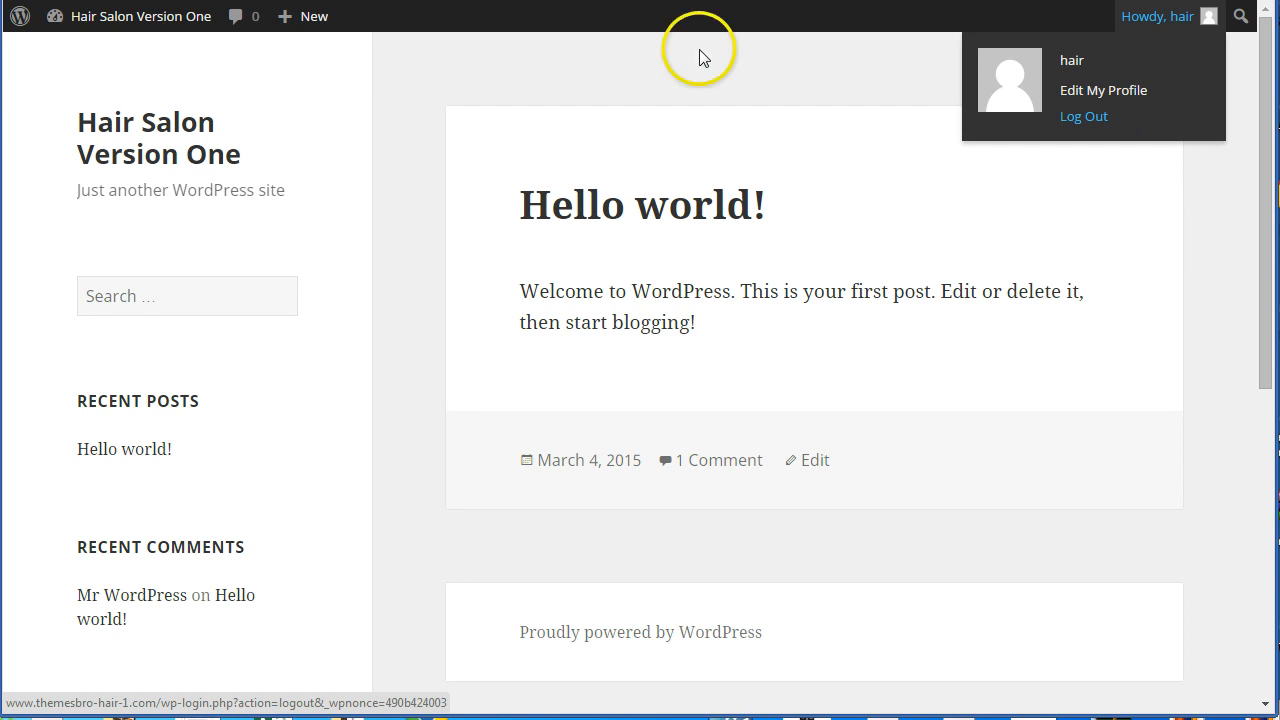
mouse_move(114, 24)
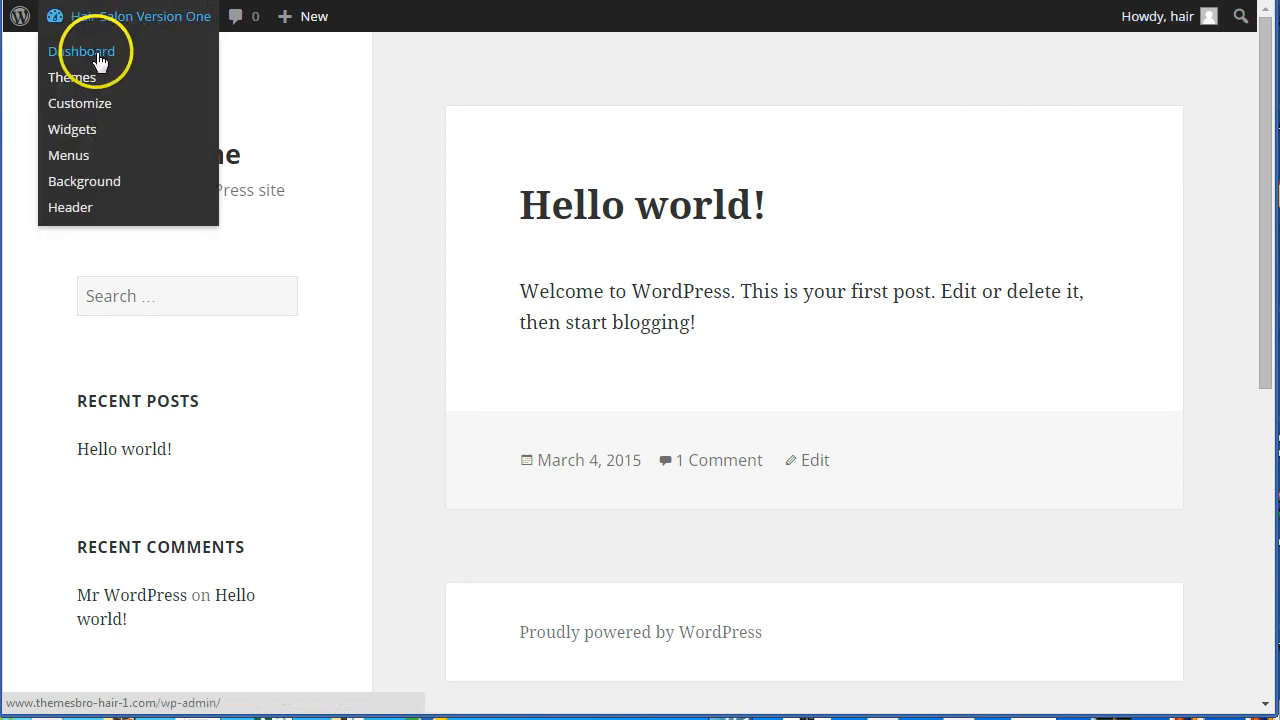
click(98, 58)
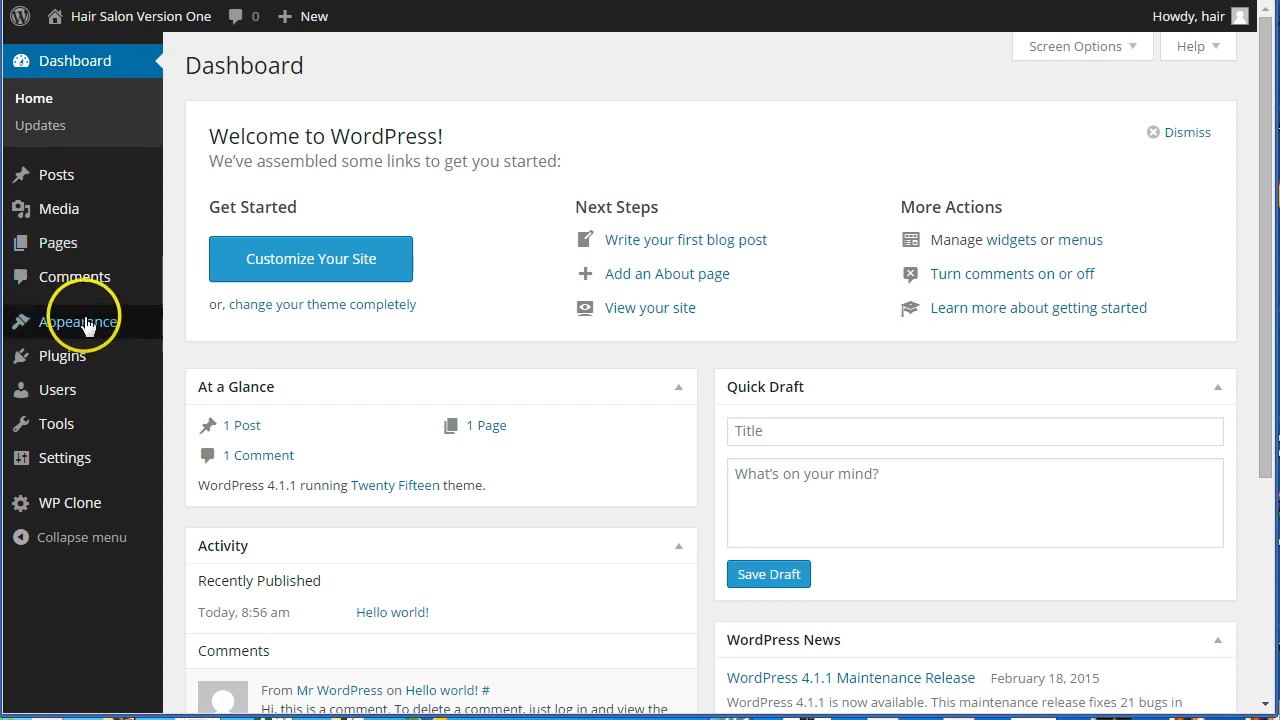
mouse_move(95, 333)
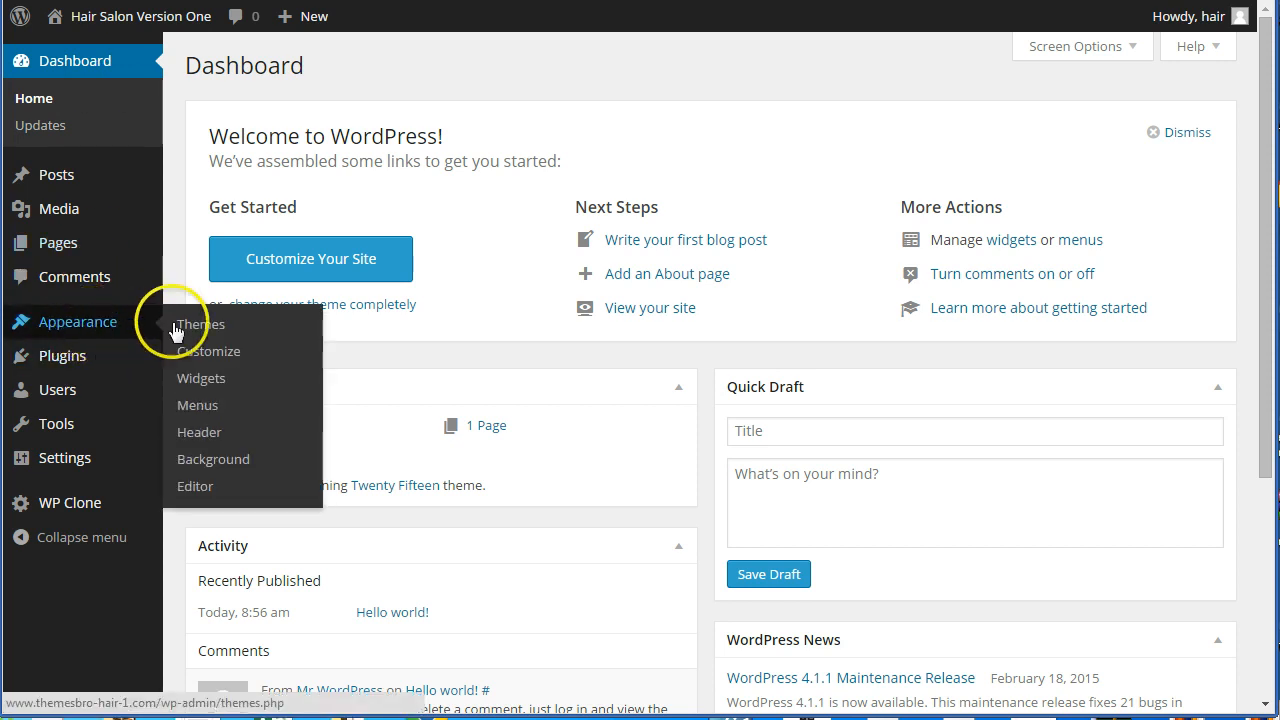
click(205, 328)
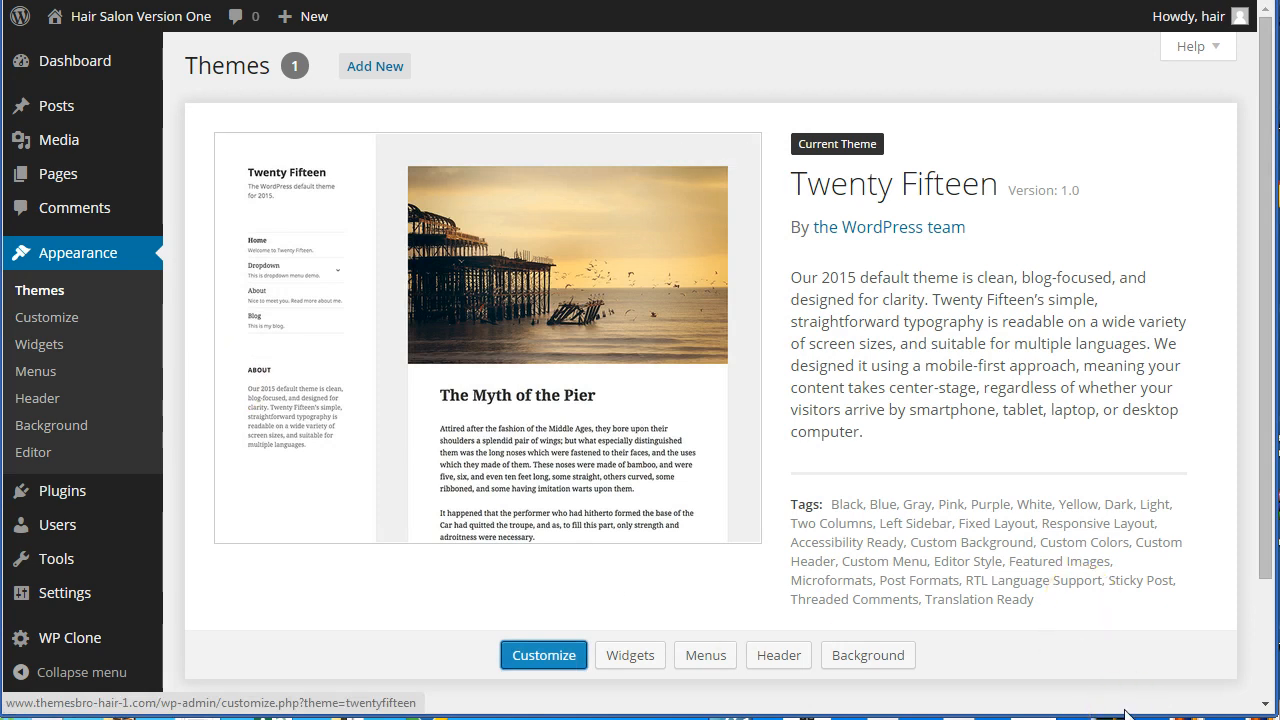
click(379, 75)
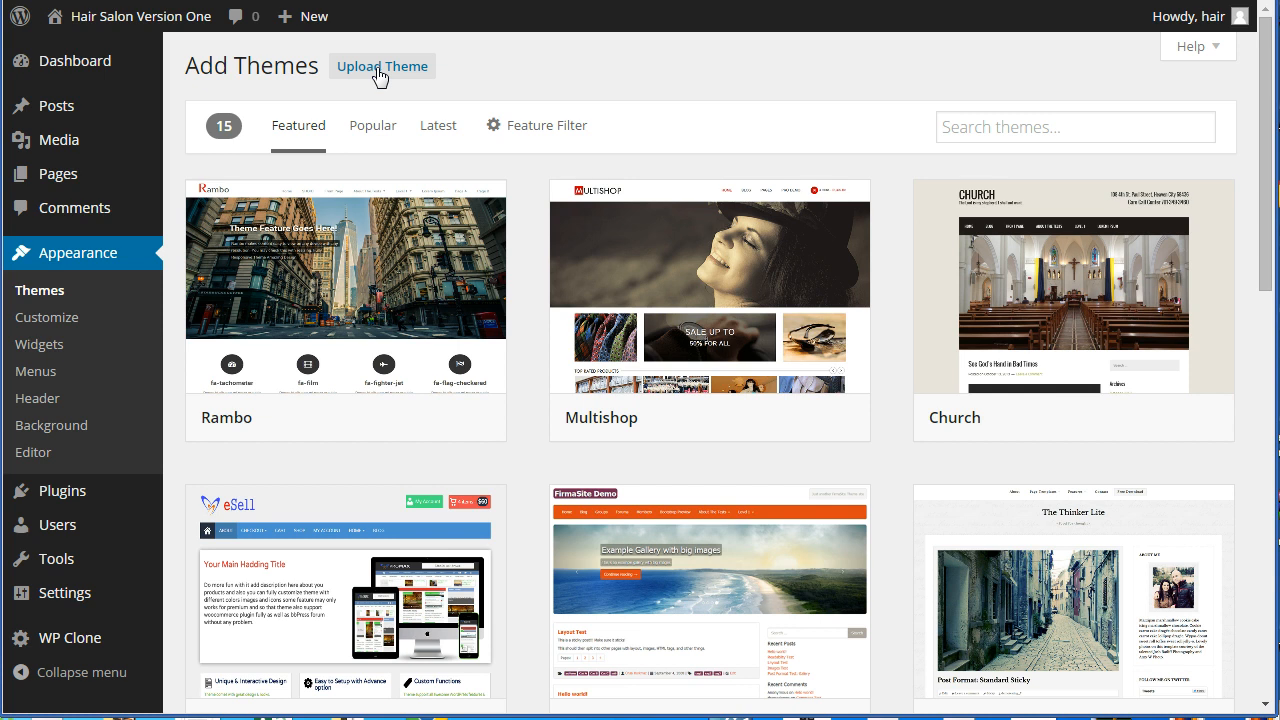
click(377, 68)
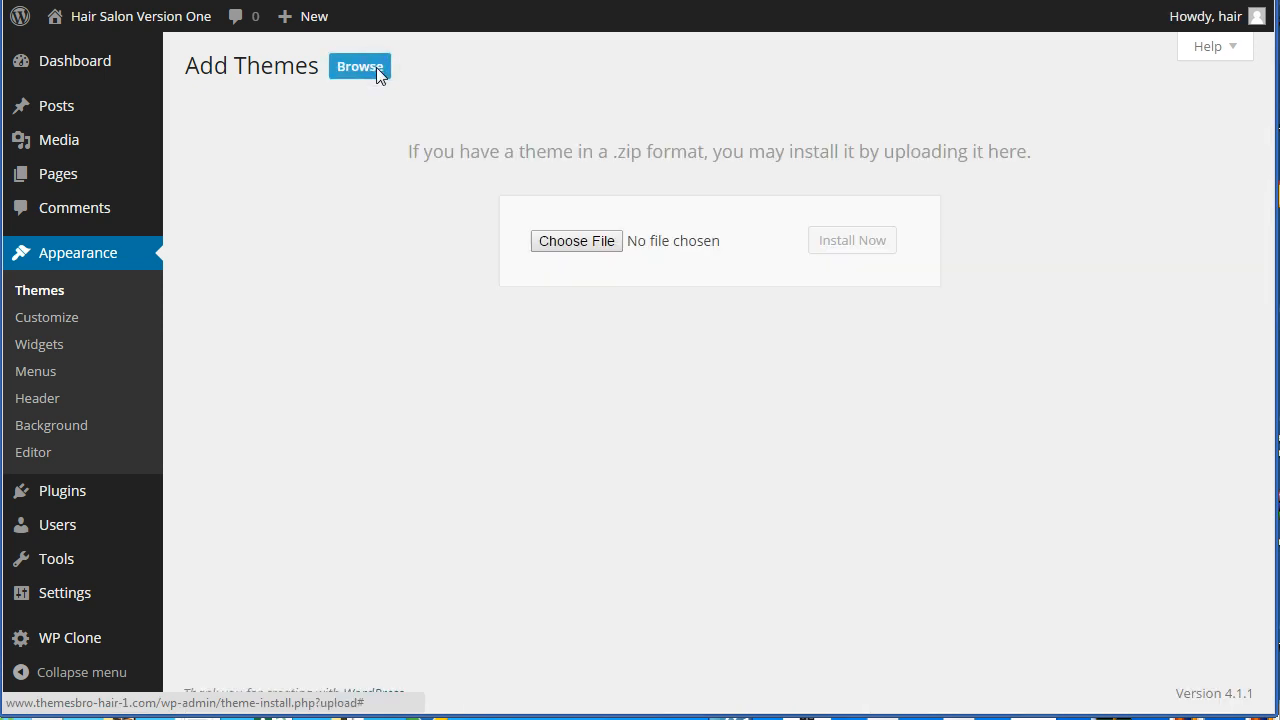
- Upload the theme file tb-hair-salon.zip and install it
click(576, 243)
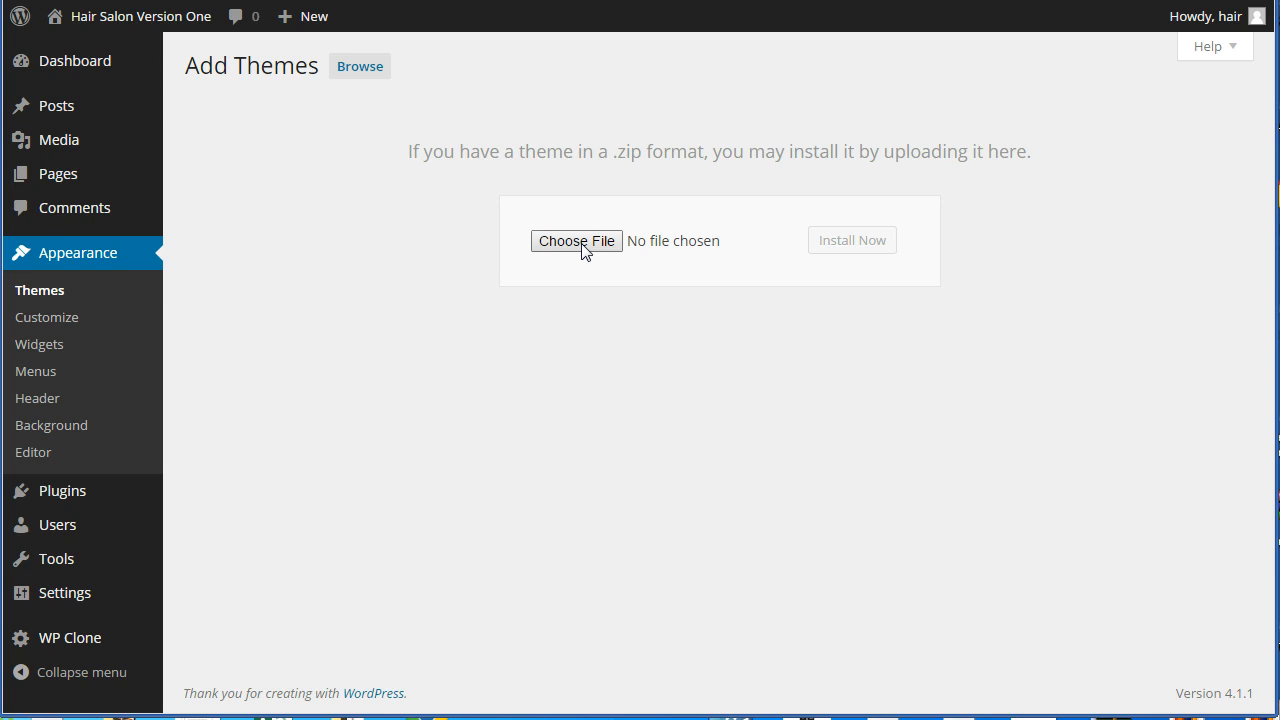
click(576, 241)
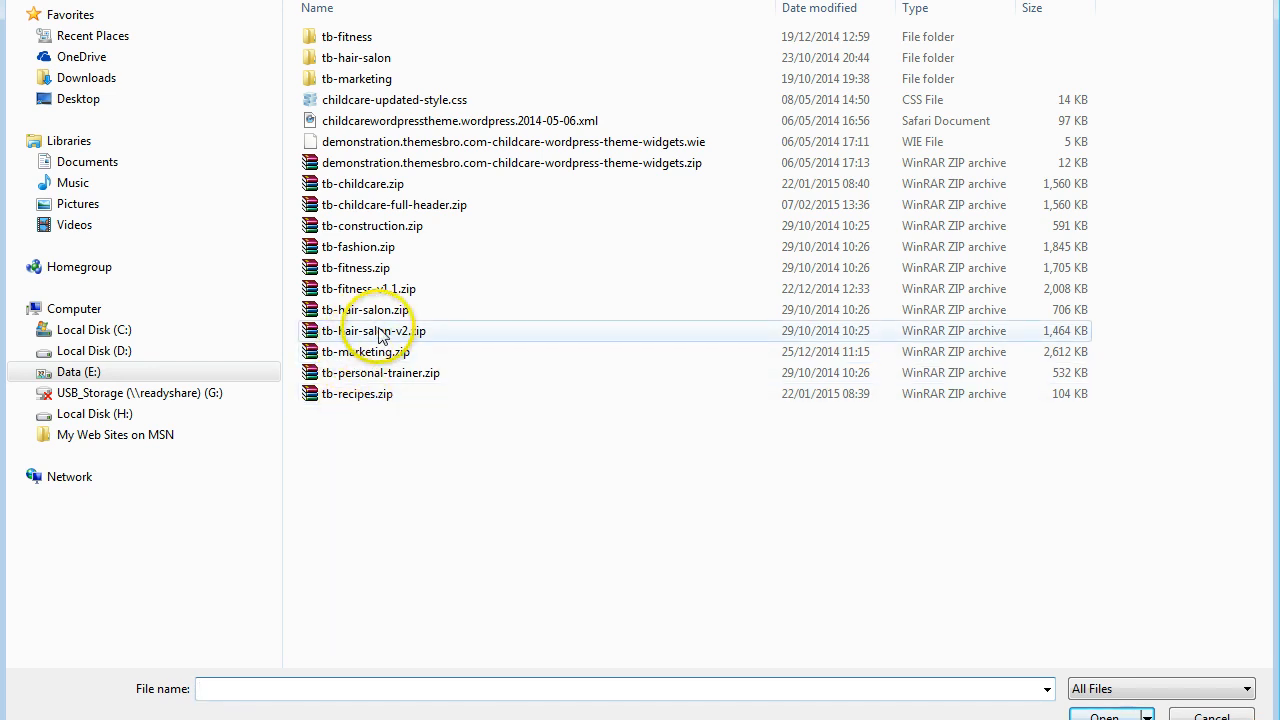
mouse_move(381, 336)
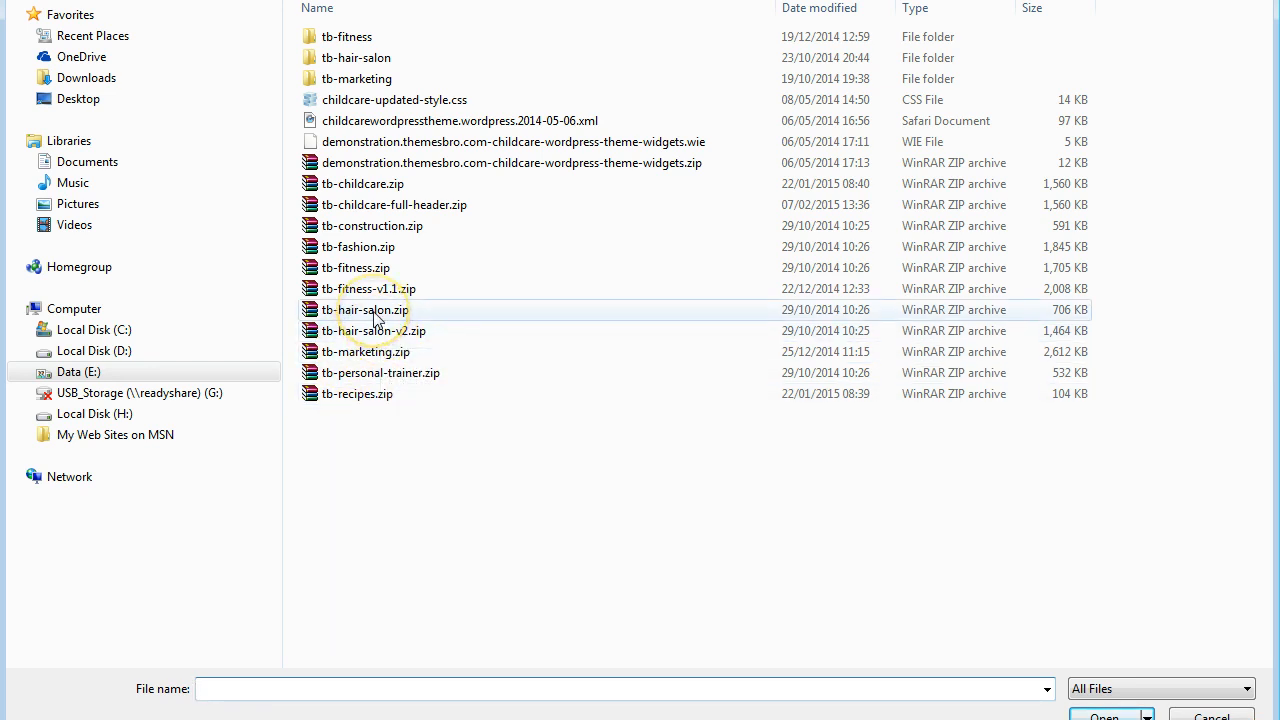
click(376, 316)
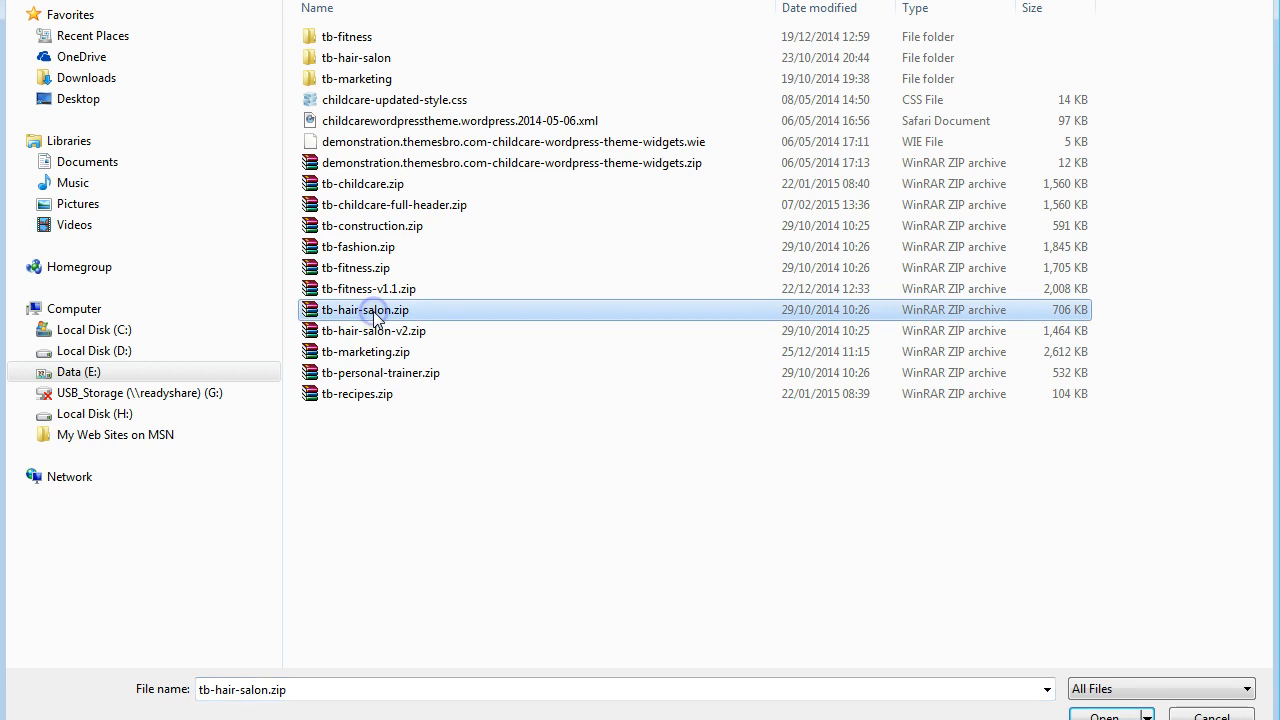
click(1103, 712)
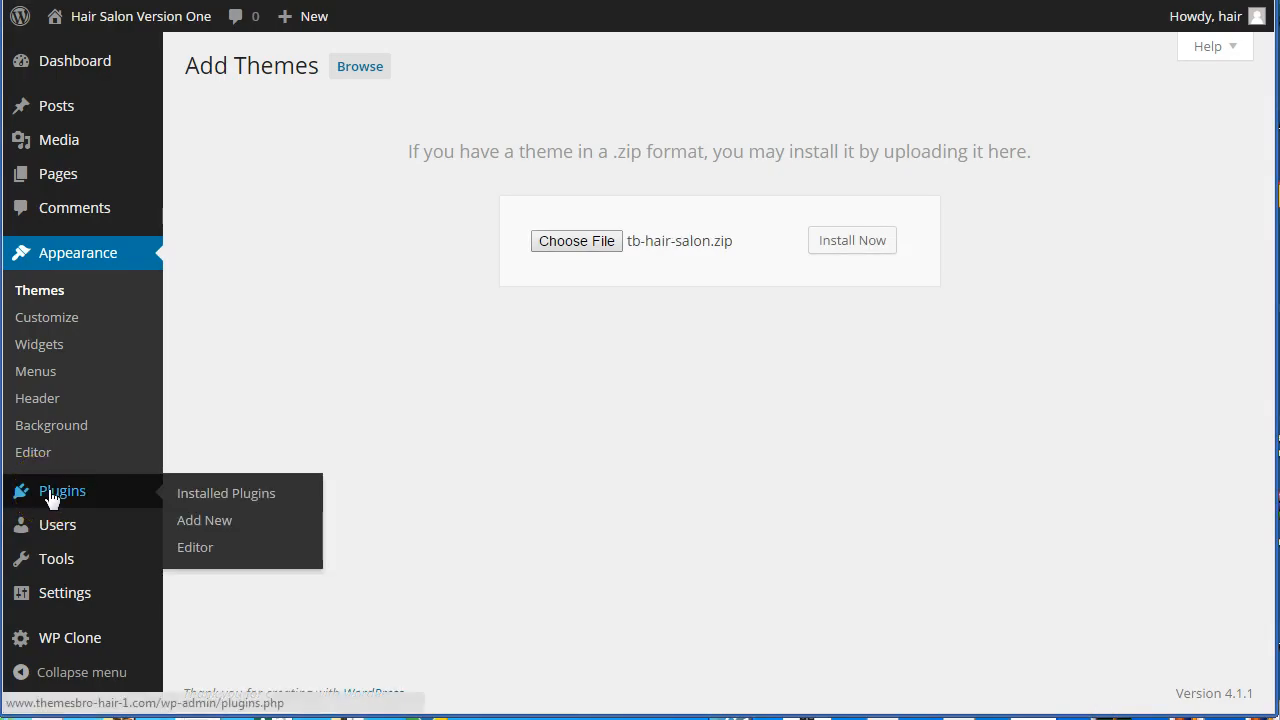
click(886, 245)
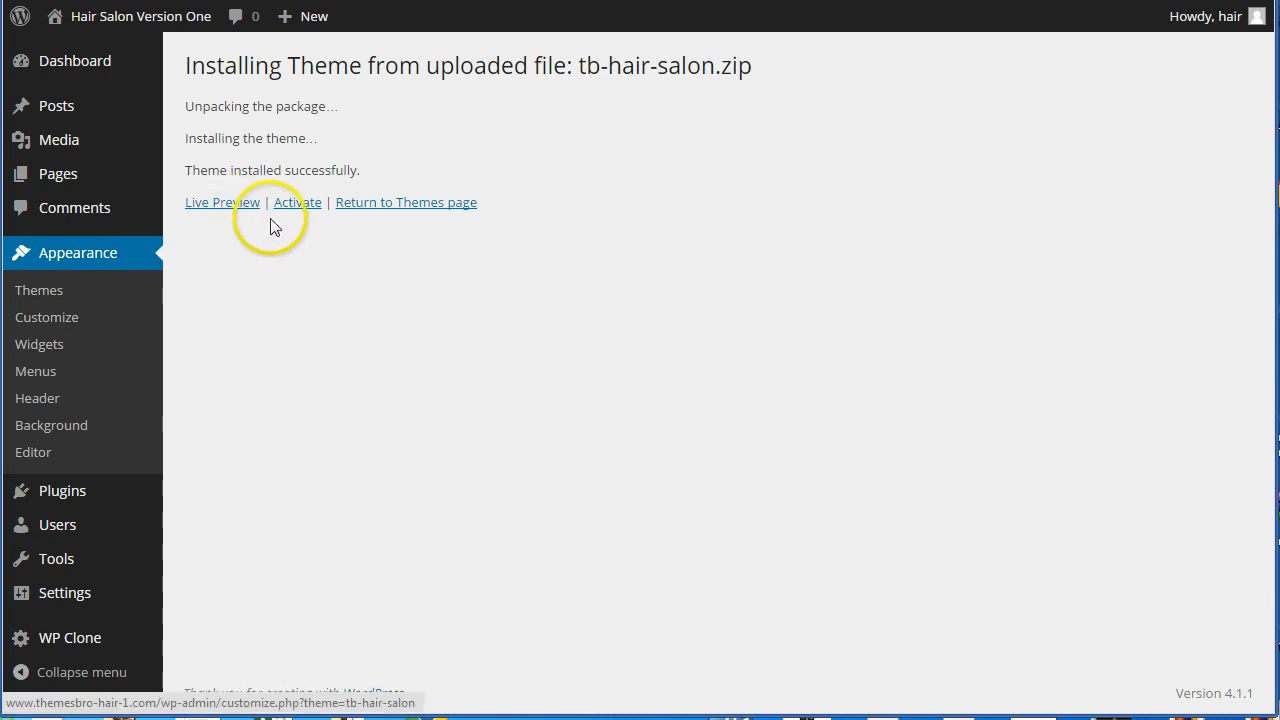
- Activate the installed TB Hair Salon theme and visit the site to view it
click(297, 204)
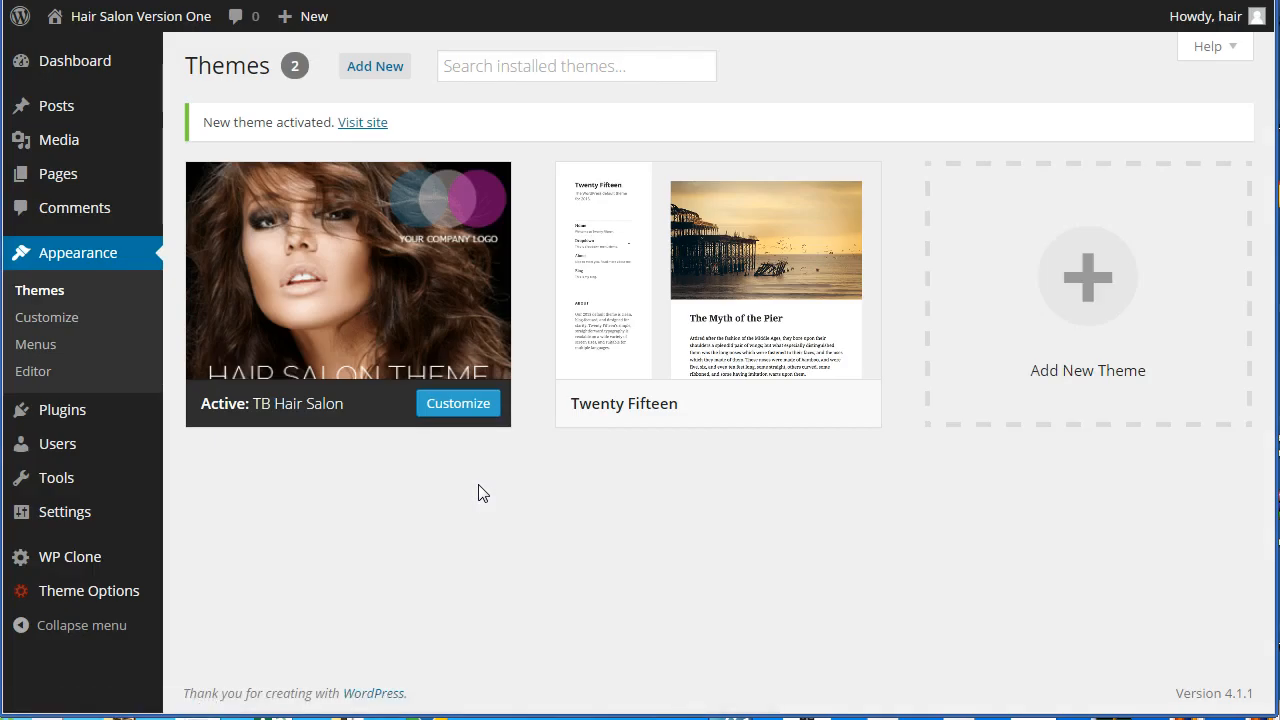
click(477, 482)
mouse_move(126, 28)
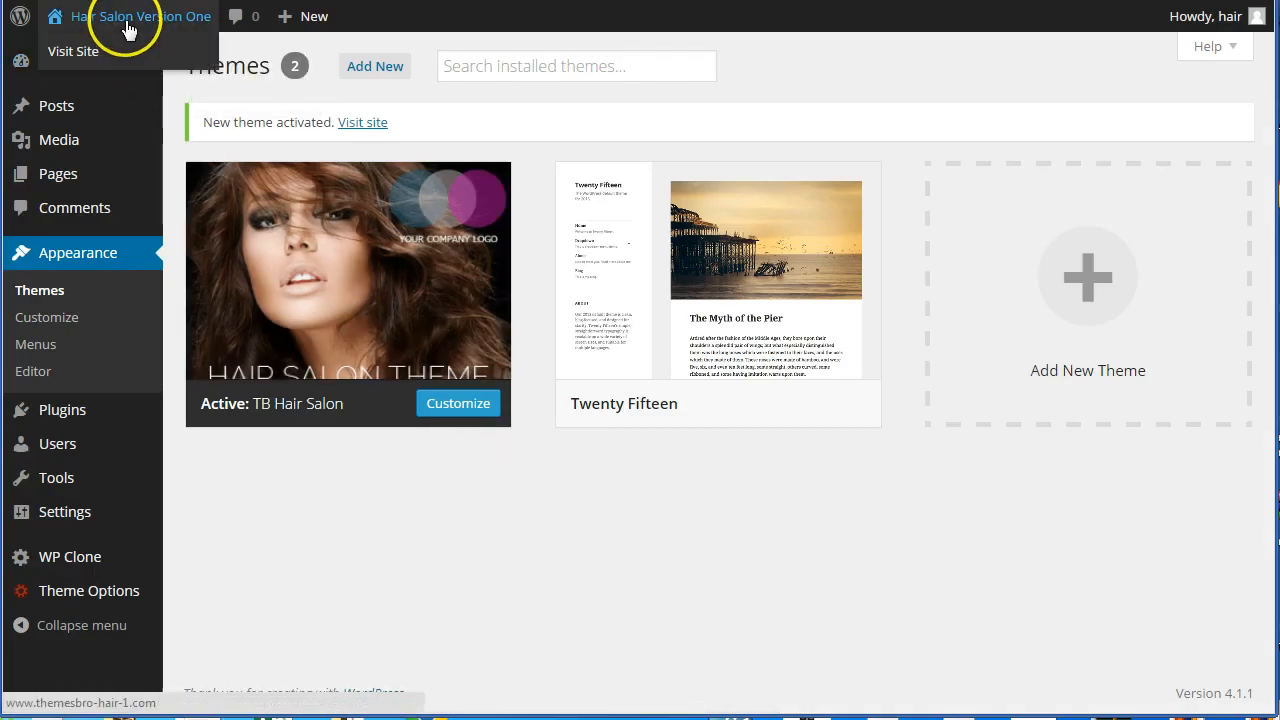
click(69, 50)
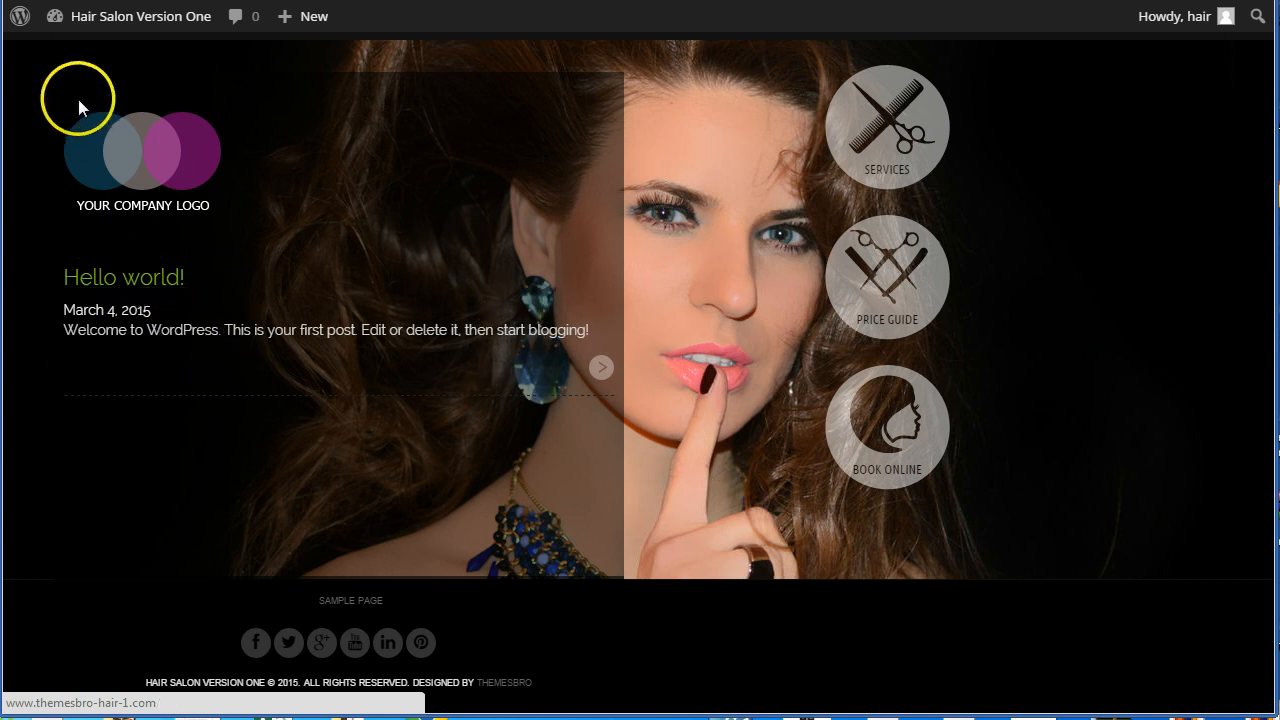
- Return to the installed themes in the dashboard and delete the Twenty Fifteen theme
mouse_move(110, 18)
click(92, 55)
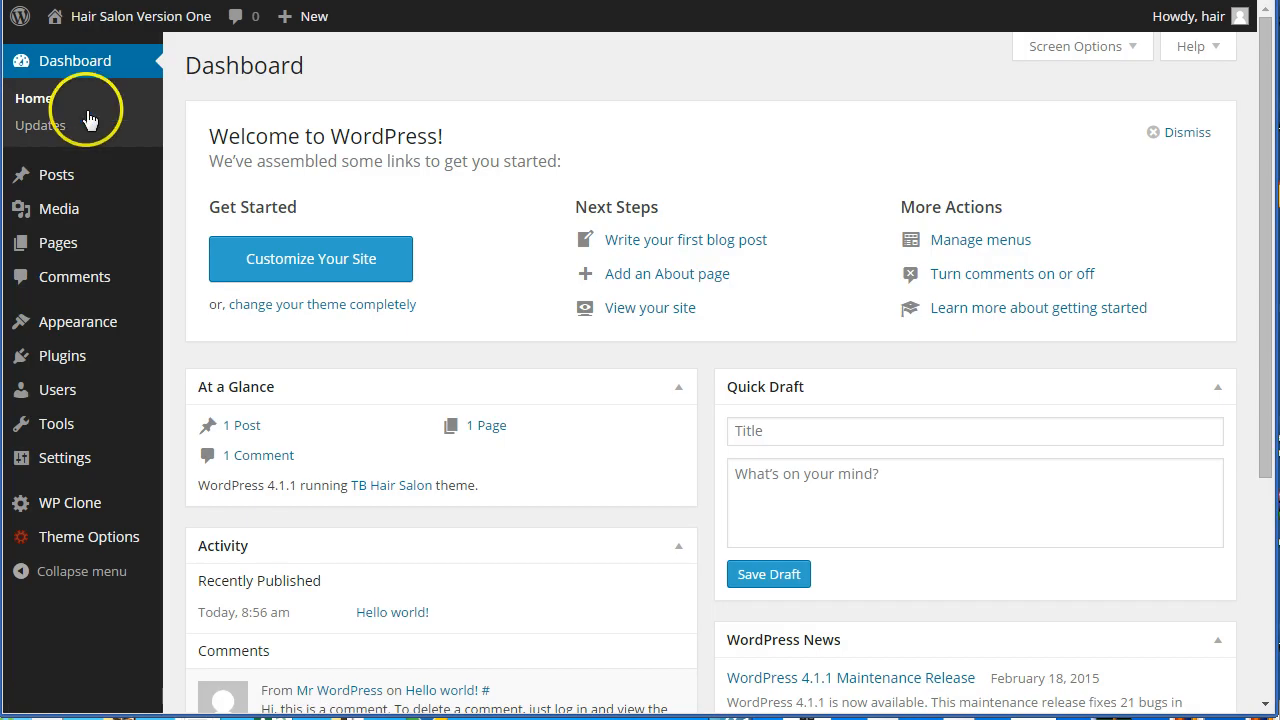
mouse_move(101, 332)
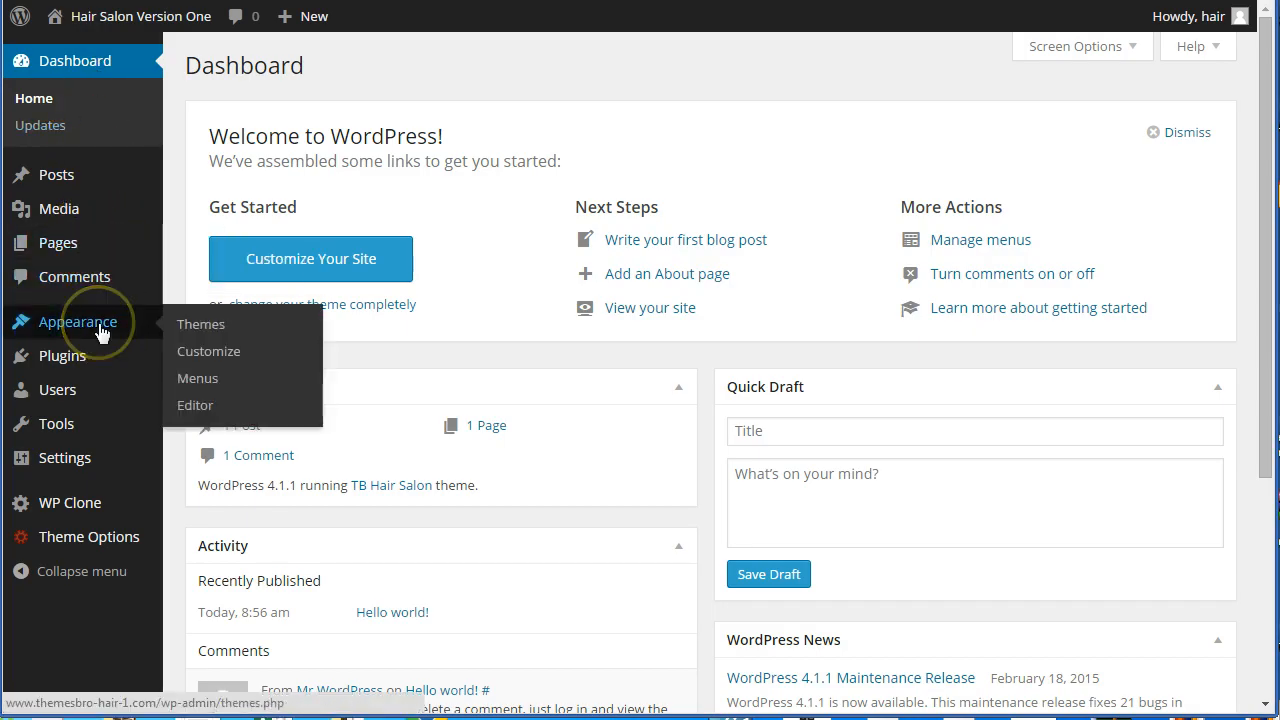
click(212, 330)
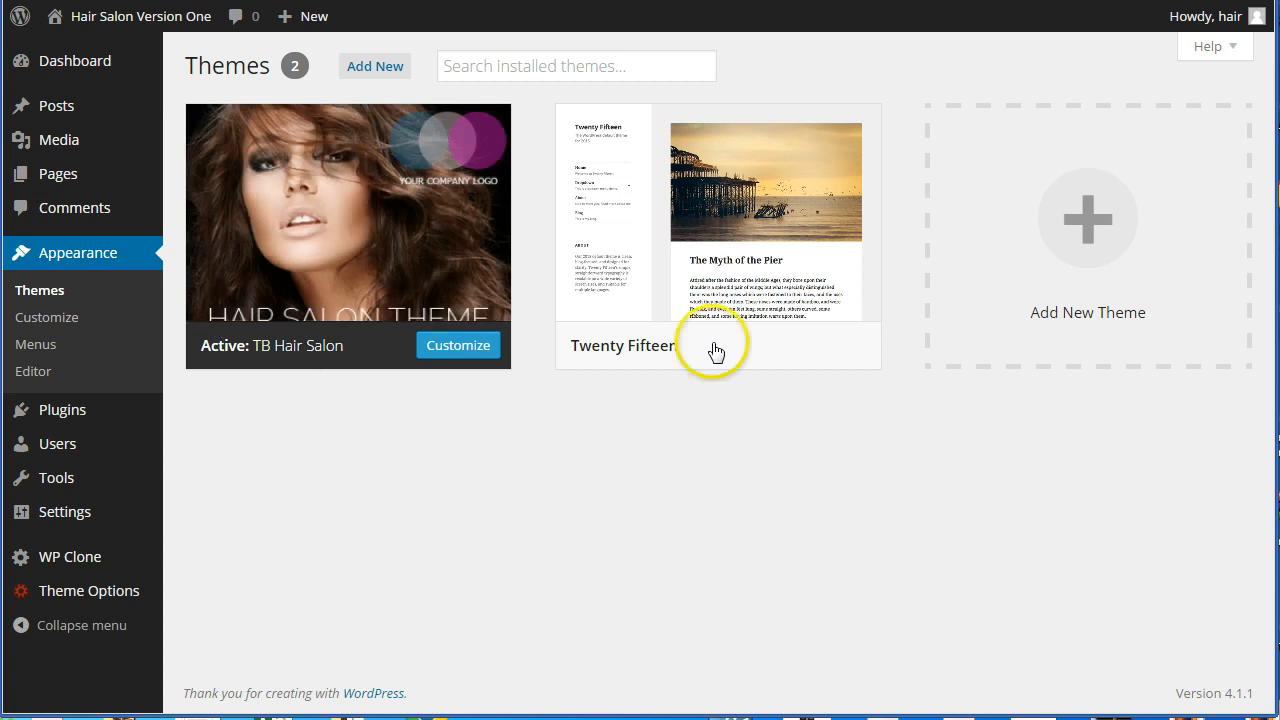
mouse_move(730, 278)
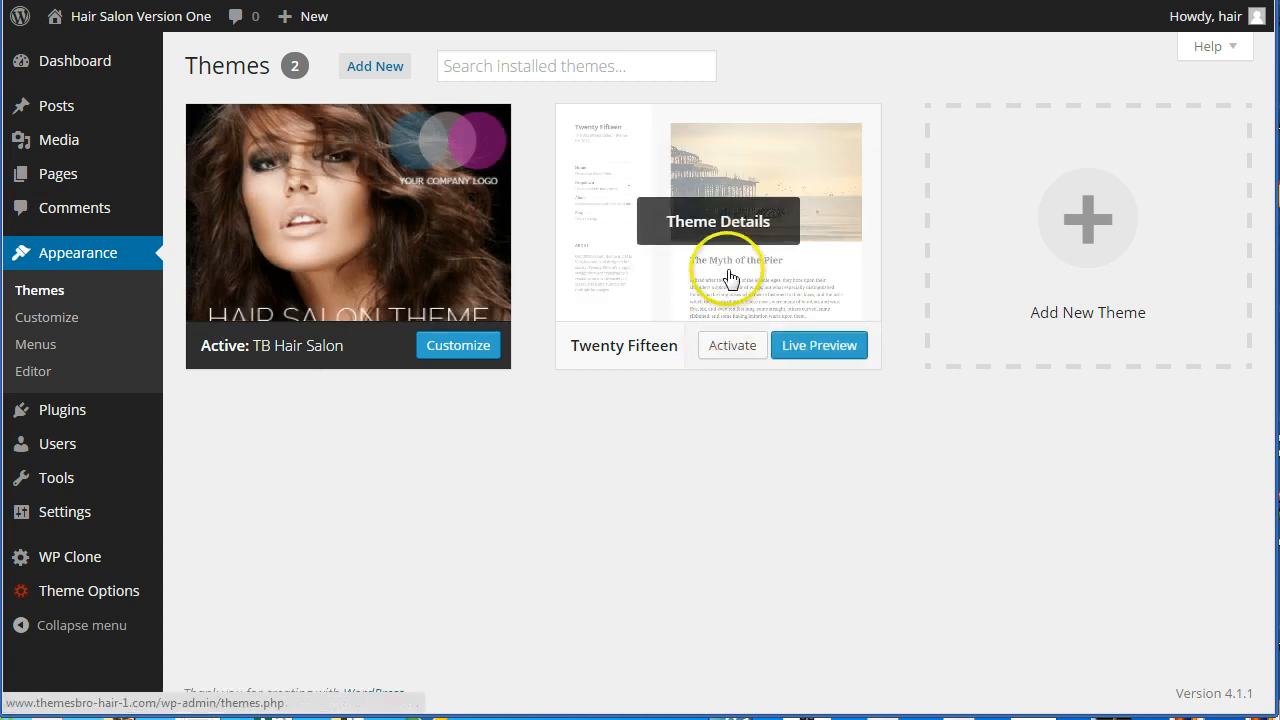
click(730, 221)
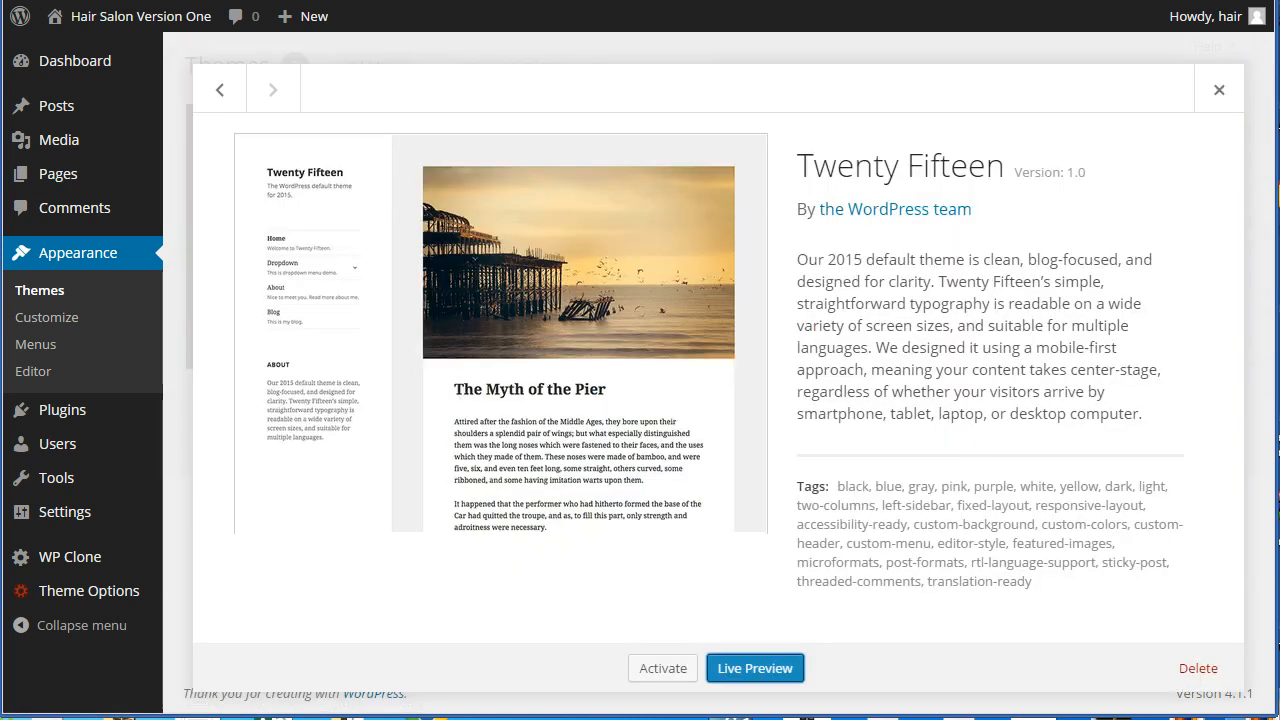
click(1195, 668)
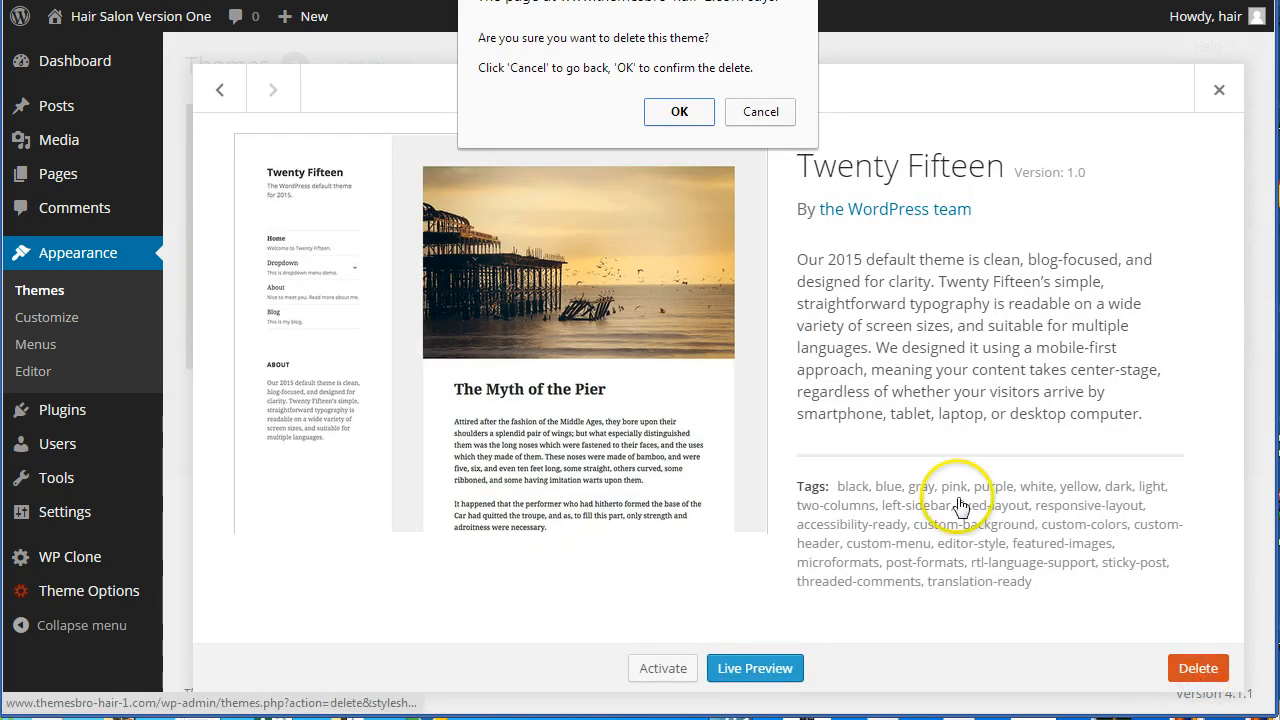
click(679, 111)
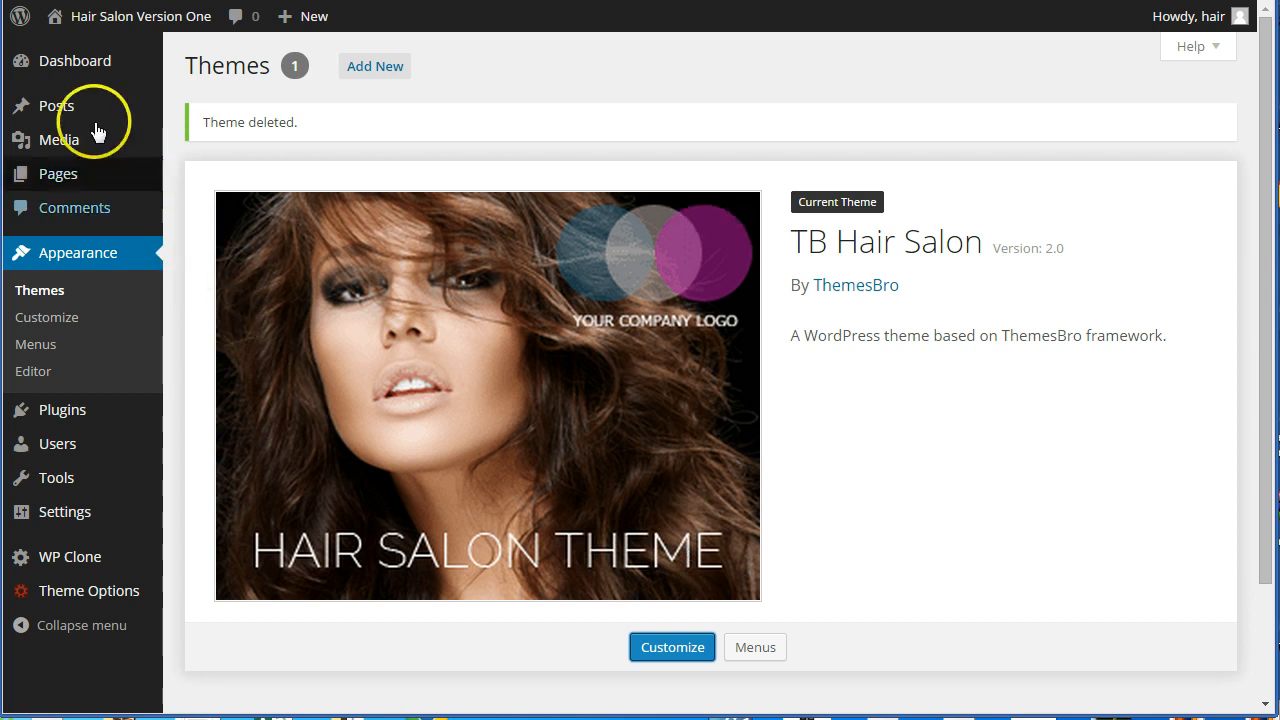
- Move the "Hello world!" post to the trash and empty the posts trash
mouse_move(61, 111)
click(188, 110)
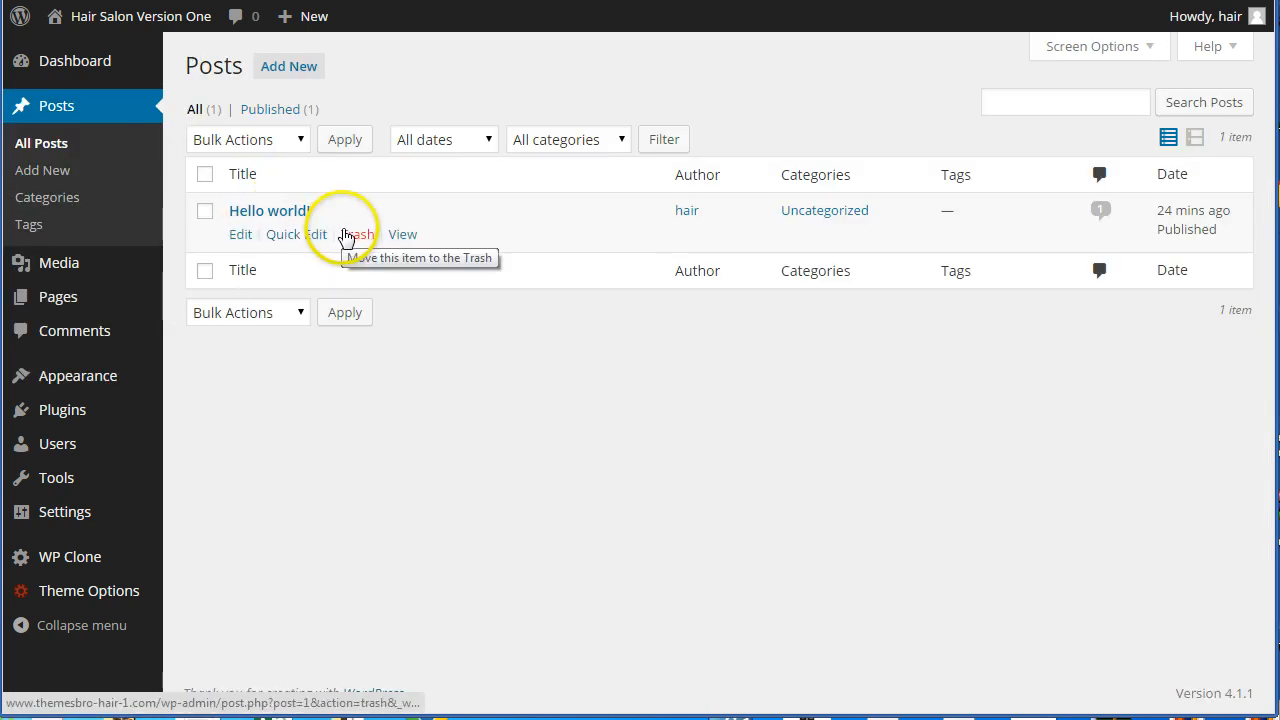
click(354, 240)
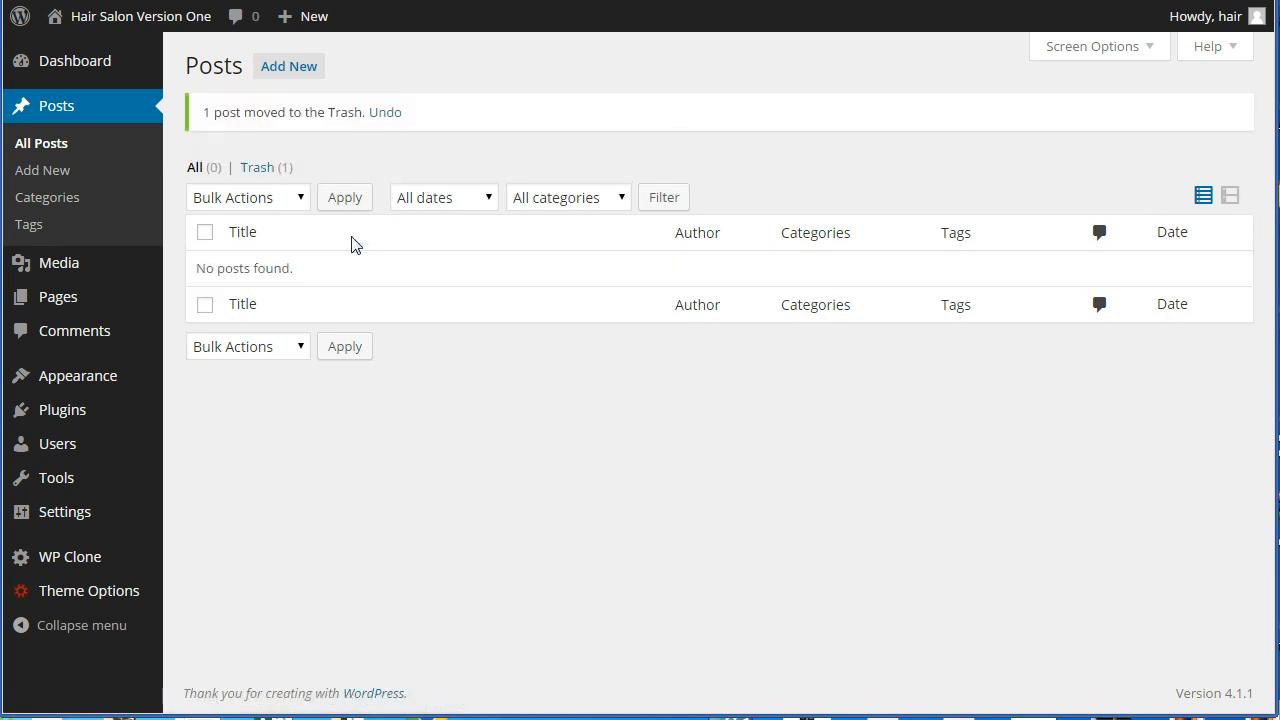
click(257, 175)
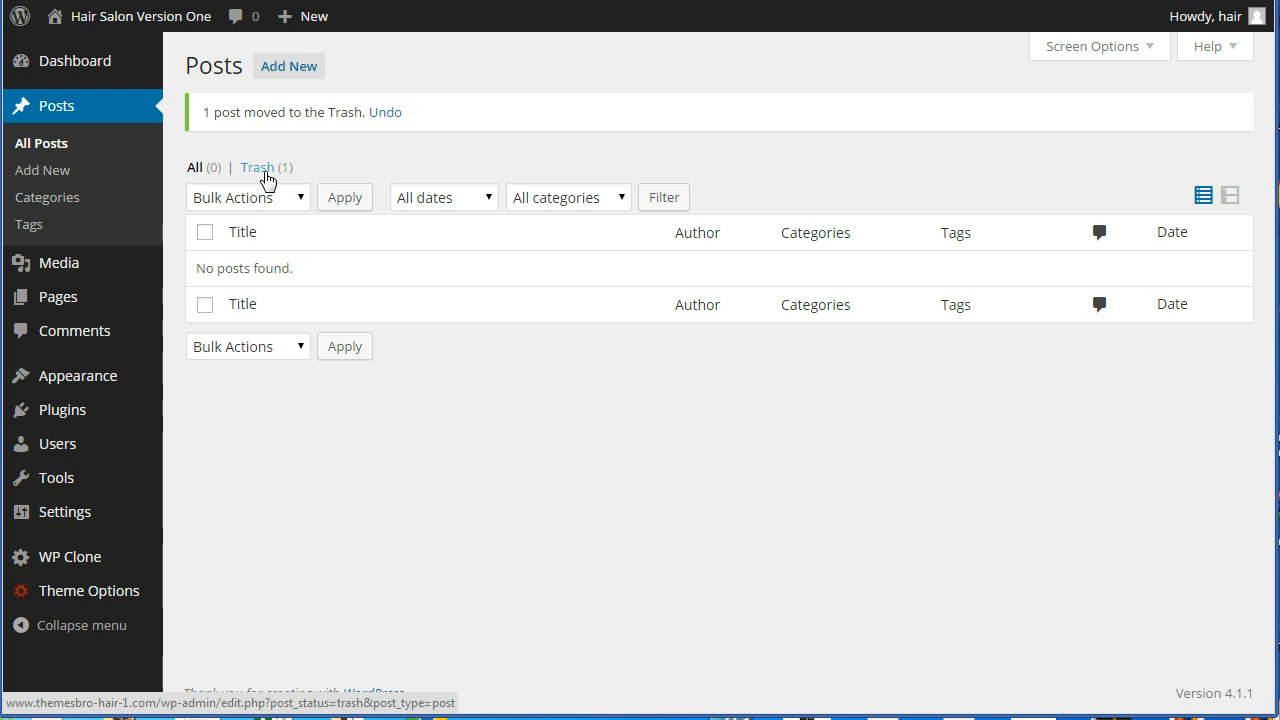
click(262, 170)
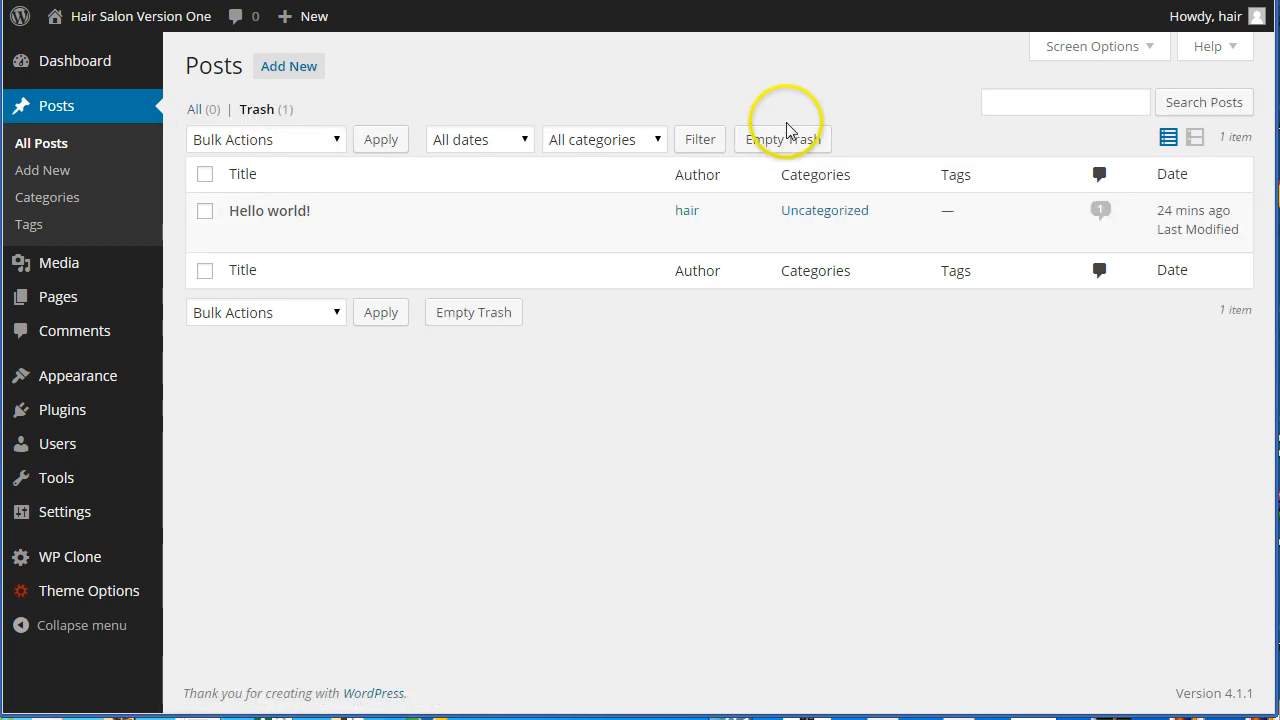
click(785, 146)
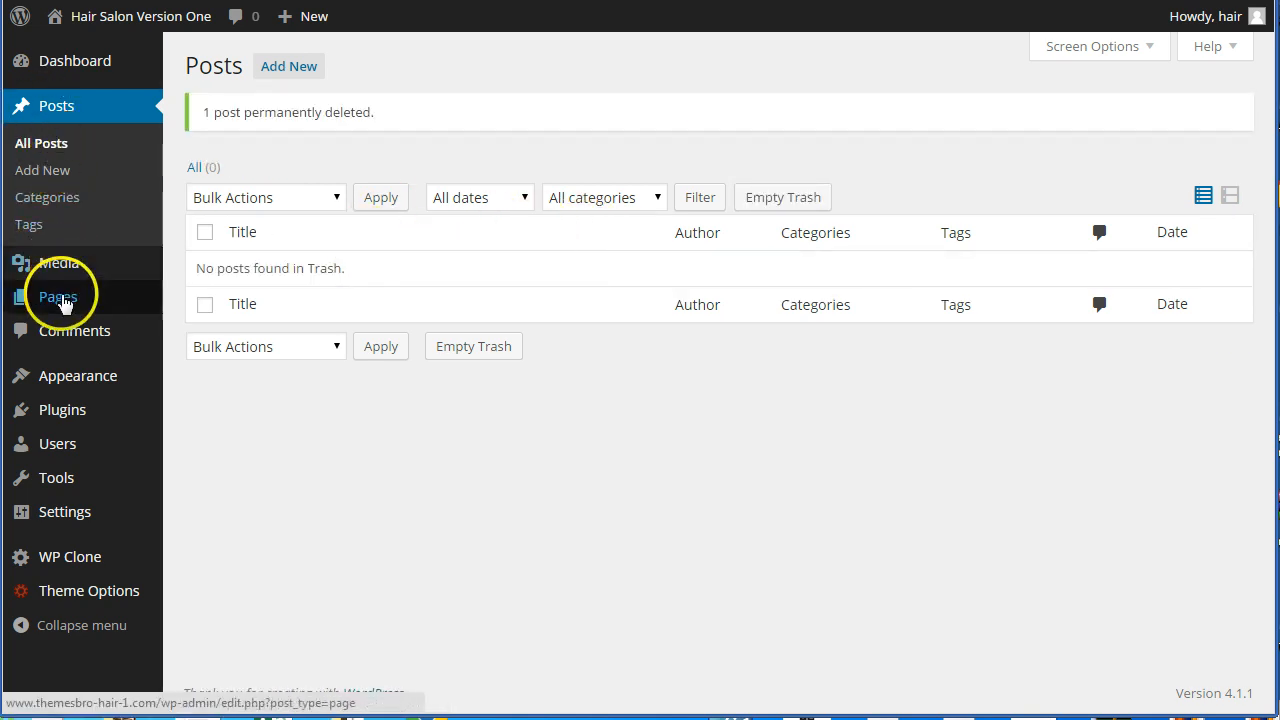
- Move "Sample Page" to the trash and empty the pages trash
mouse_move(60, 297)
click(205, 303)
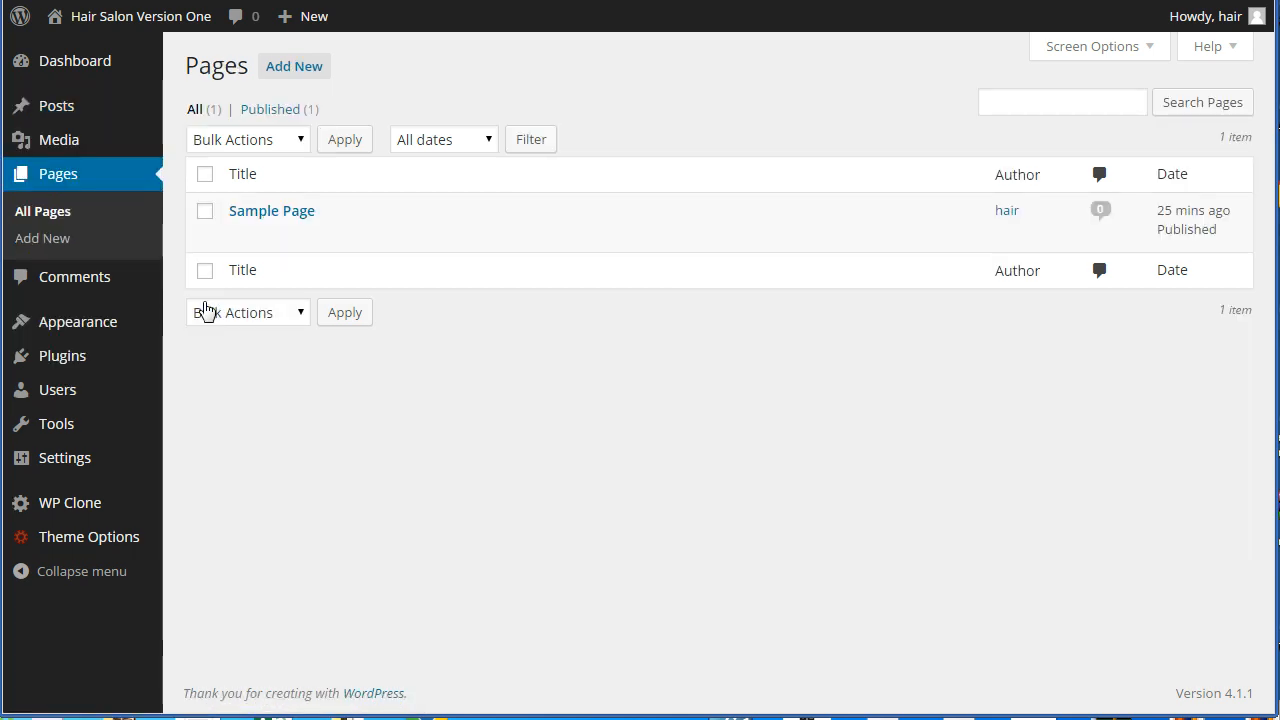
click(401, 236)
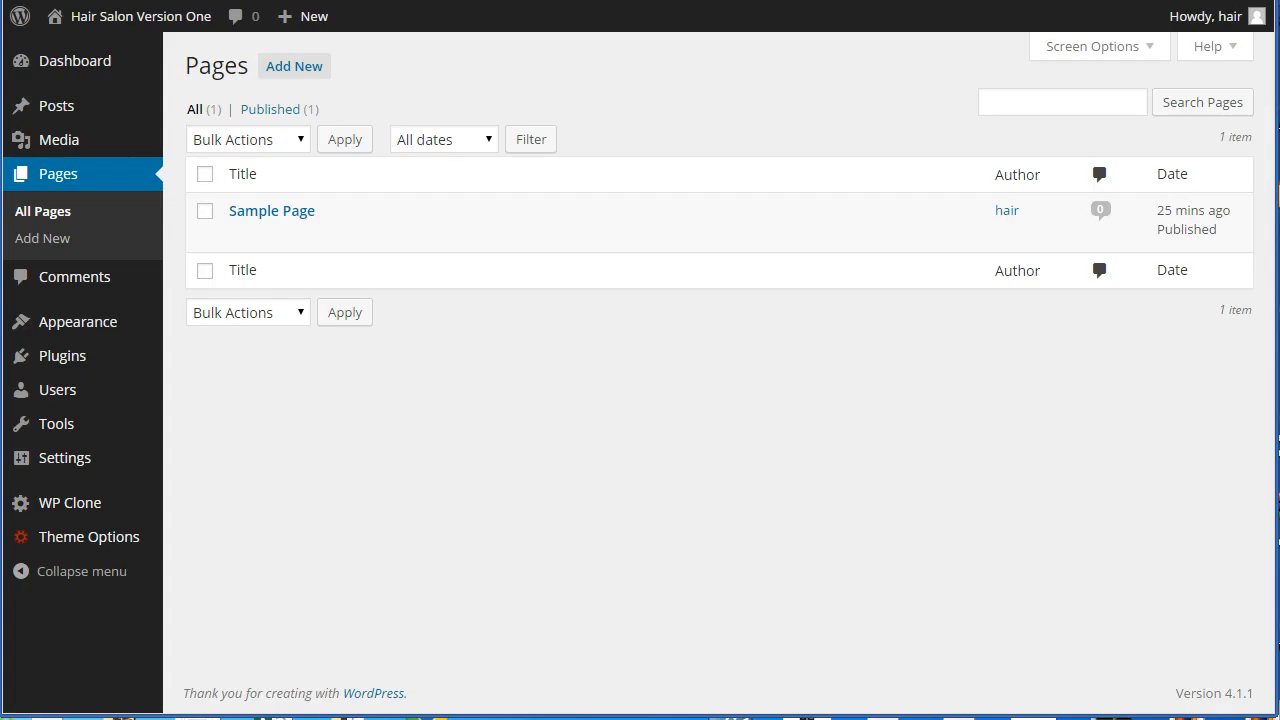
mouse_move(314, 217)
click(364, 236)
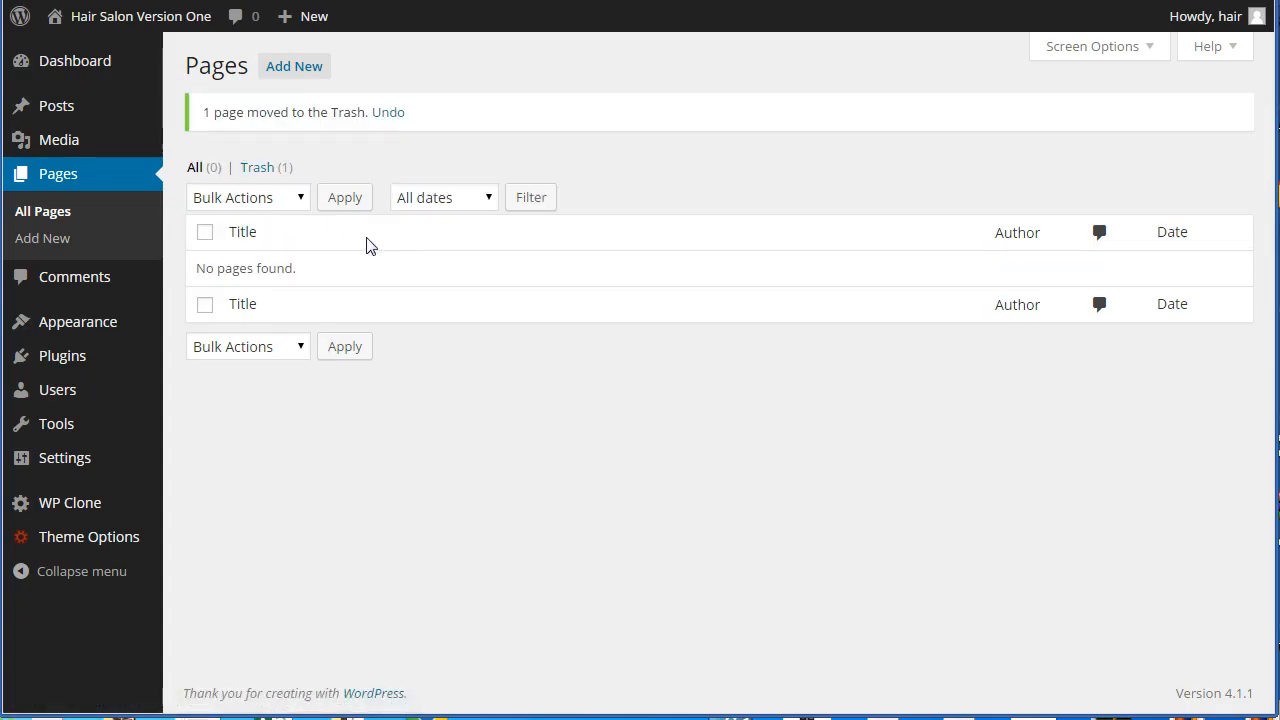
click(255, 170)
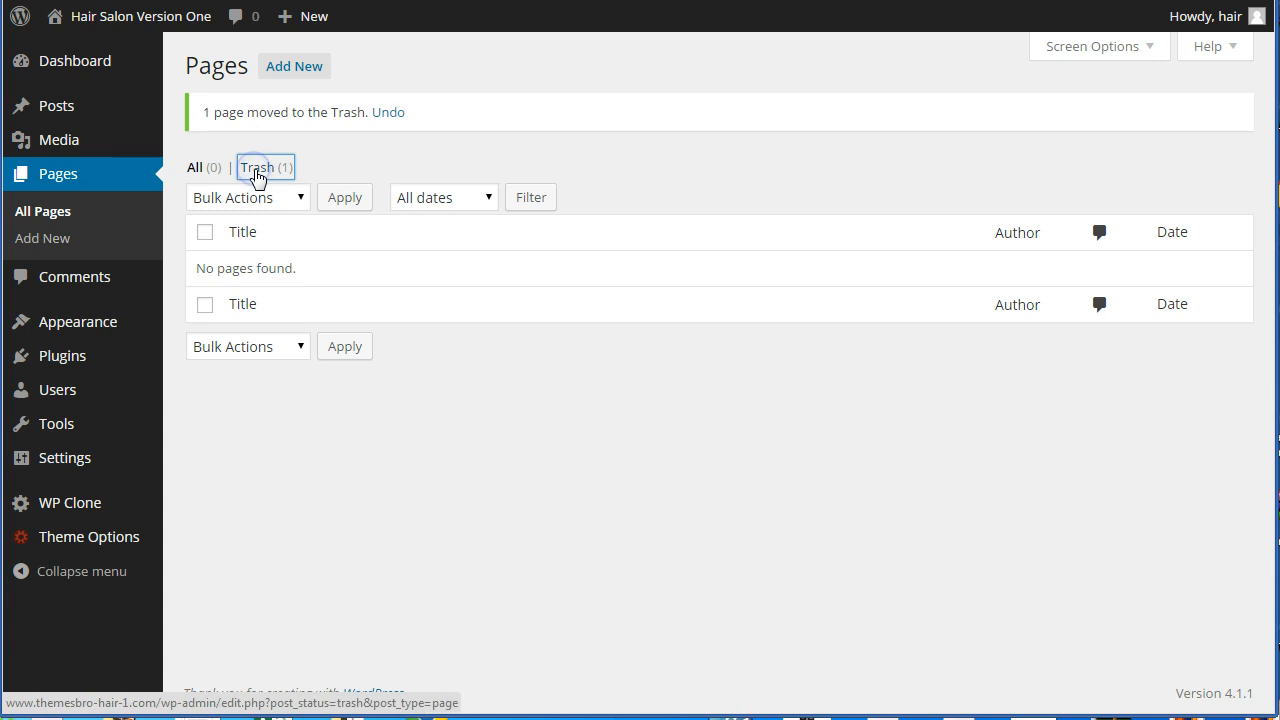
click(667, 148)
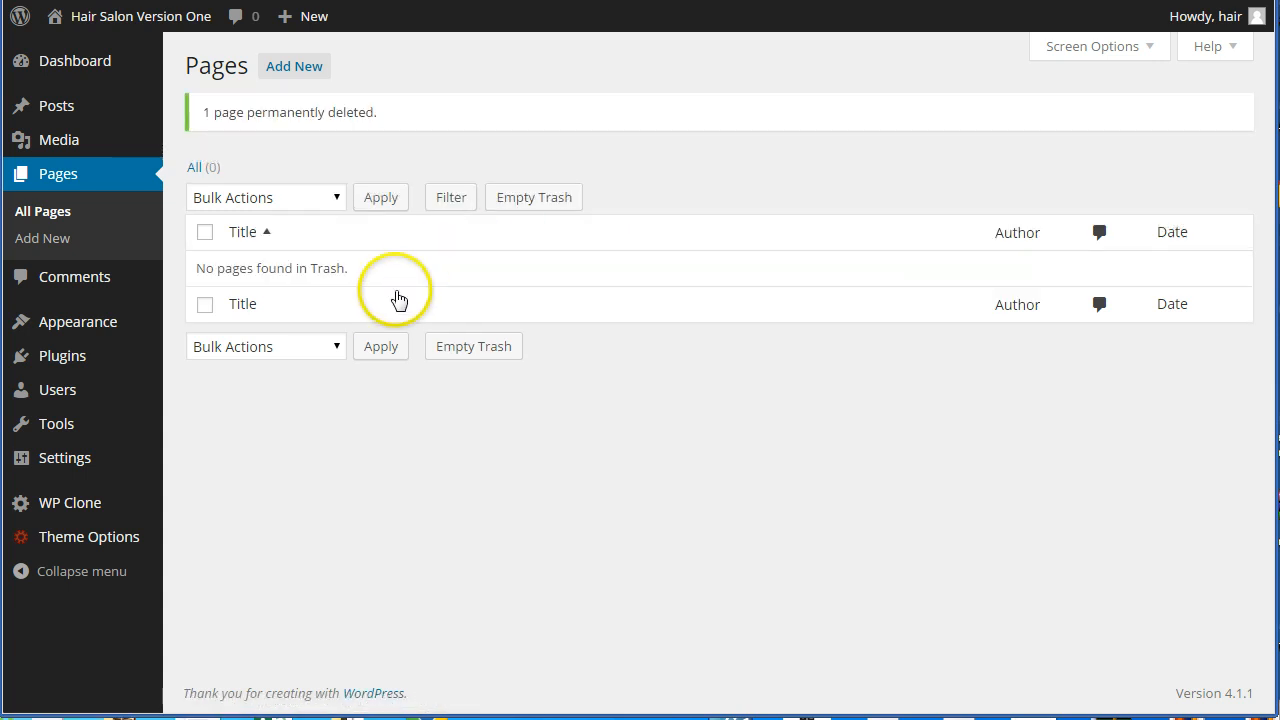
- Start a new page, dismiss the Distraction-Free Writing tip and title the page "Home"
click(43, 238)
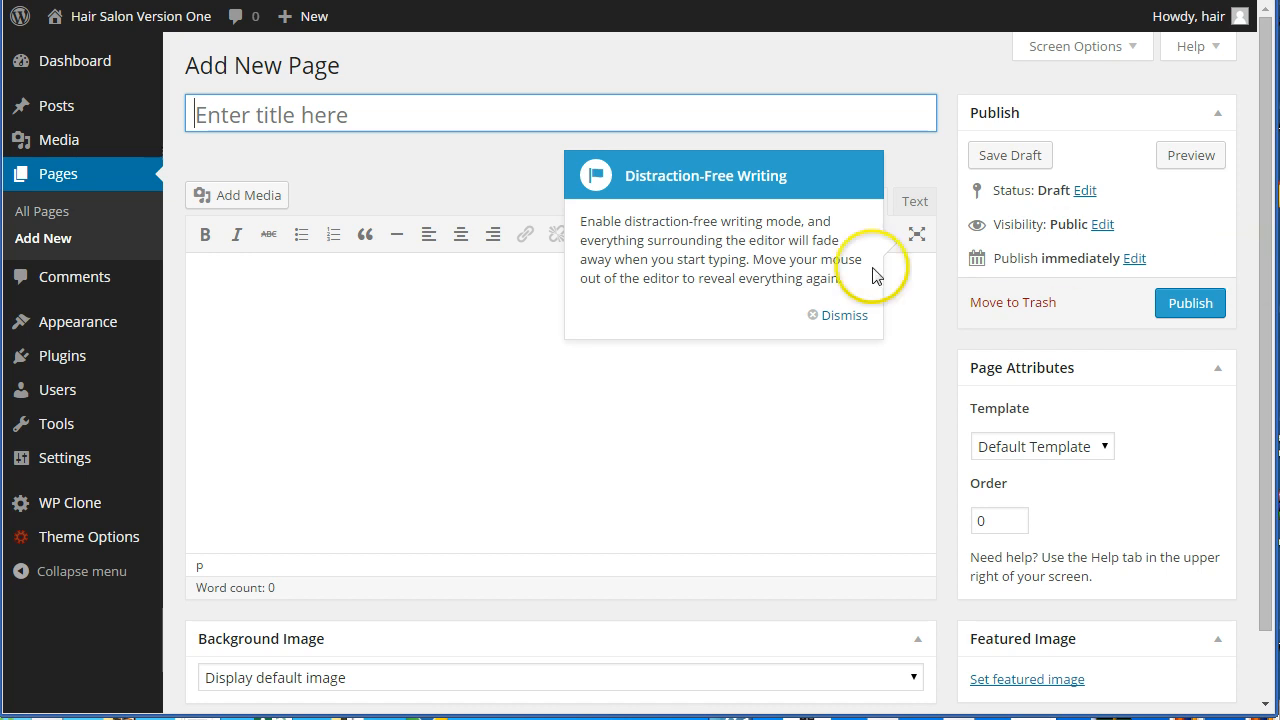
click(845, 315)
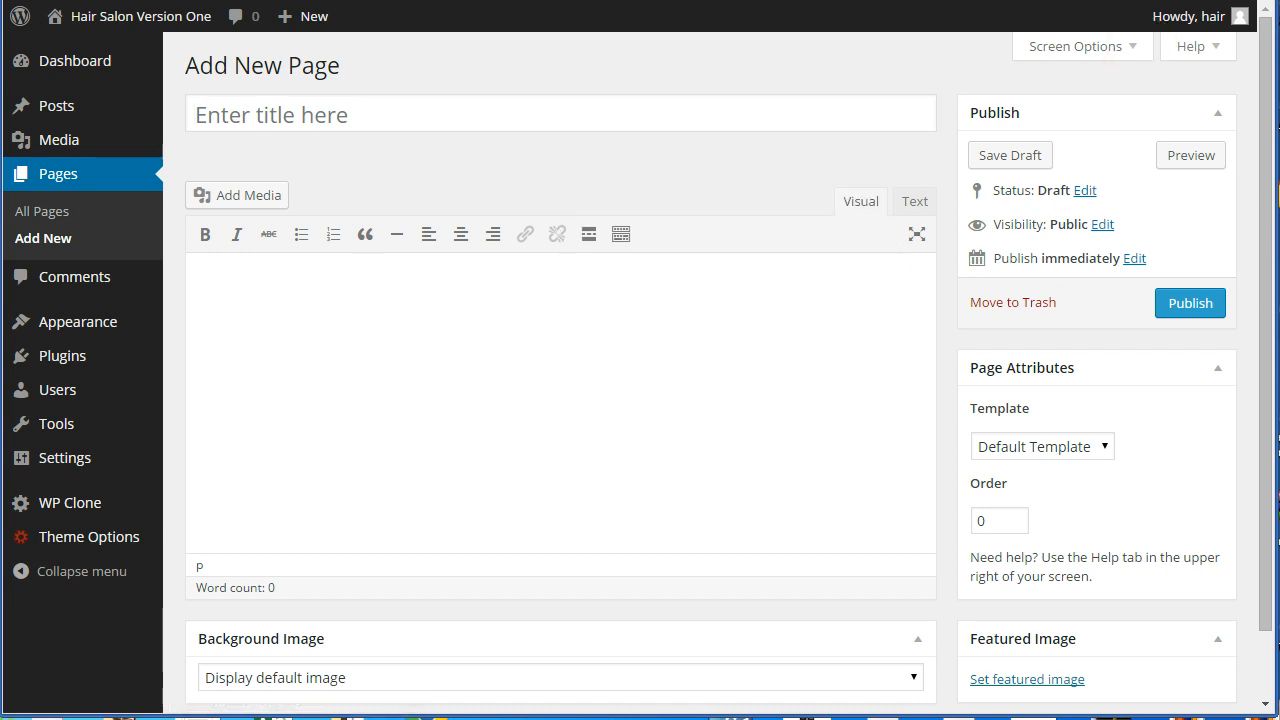
click(385, 114)
text(Home)
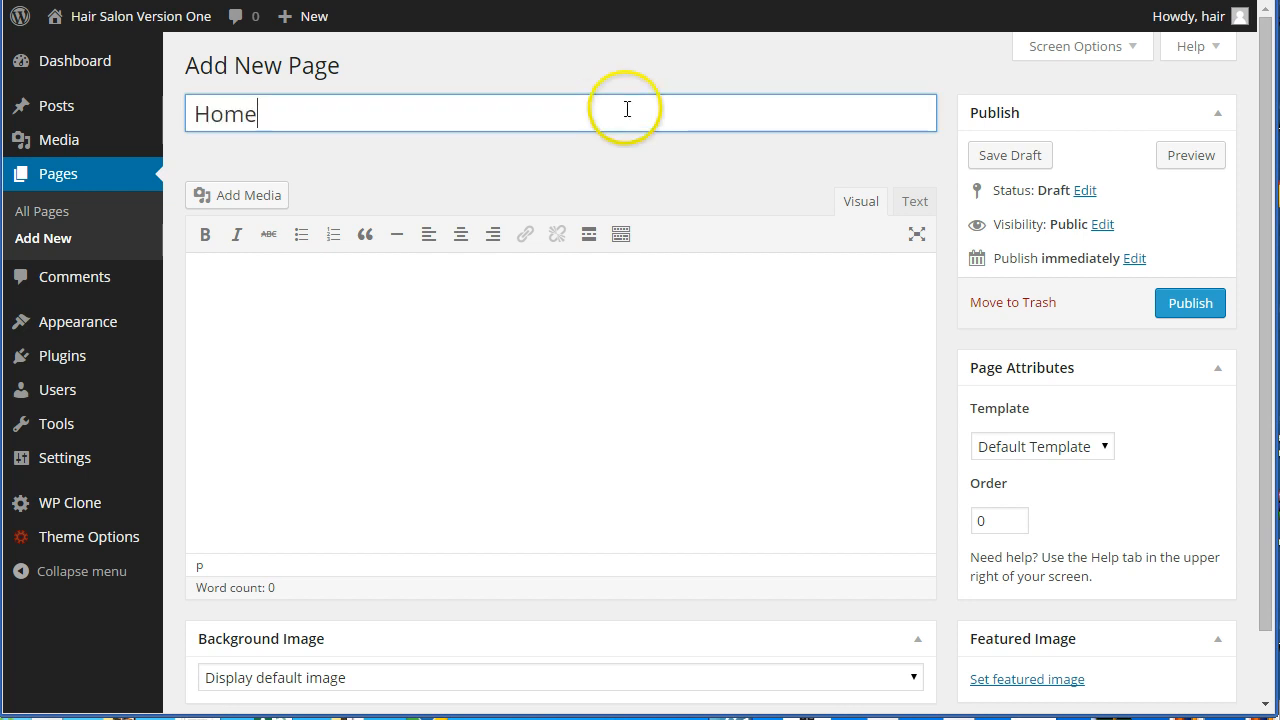
click(627, 108)
key(BackSpace)
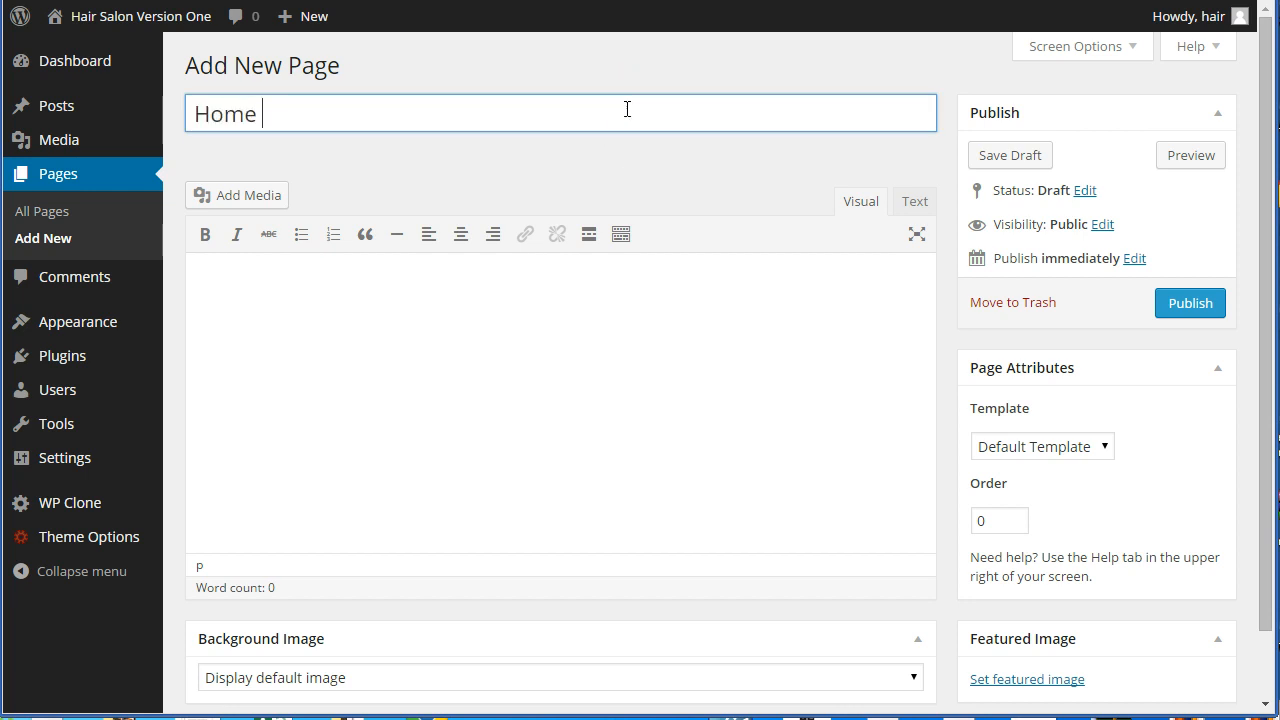
- Enter "Home page content...." as the body text of the Home page
click(514, 283)
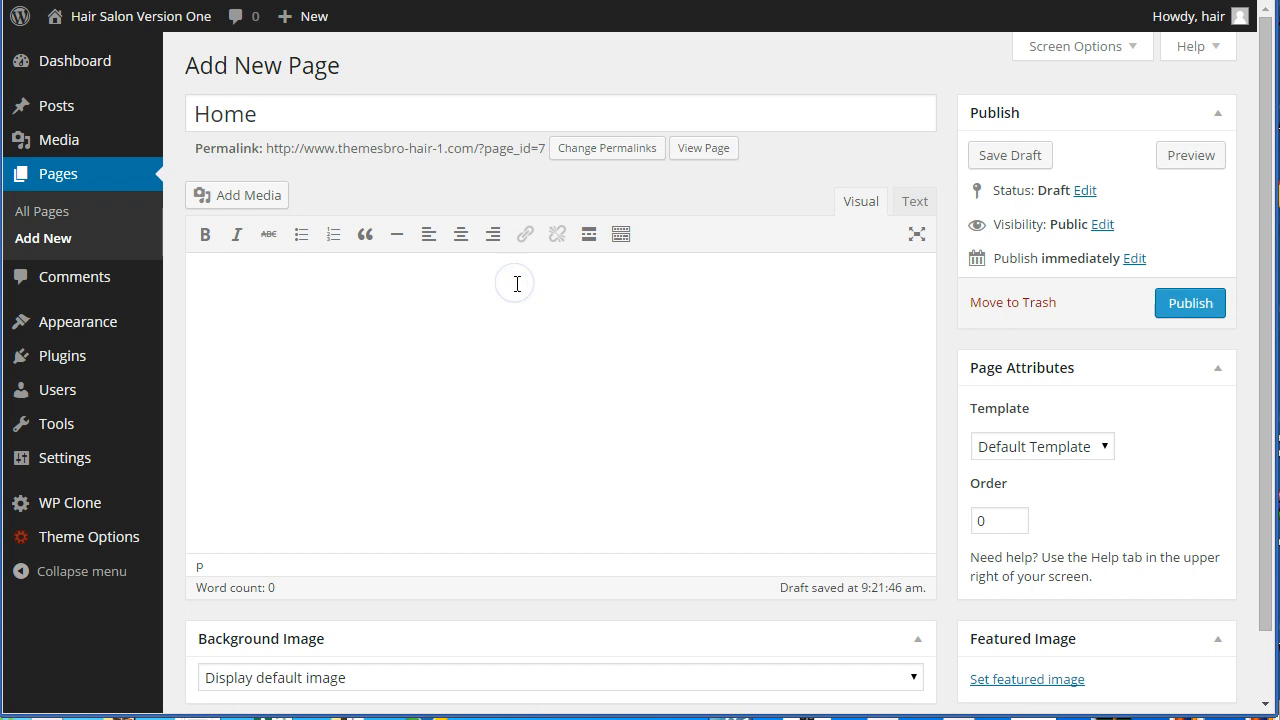
text(Home )
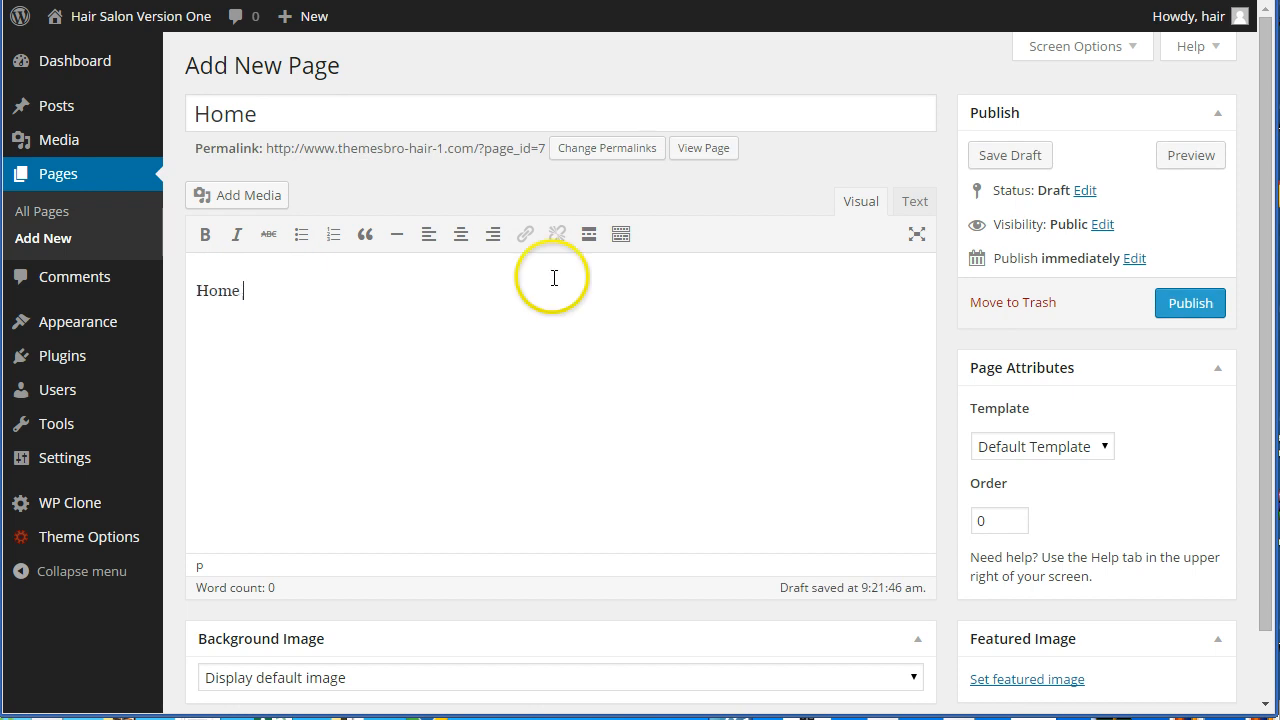
text(pge content....)
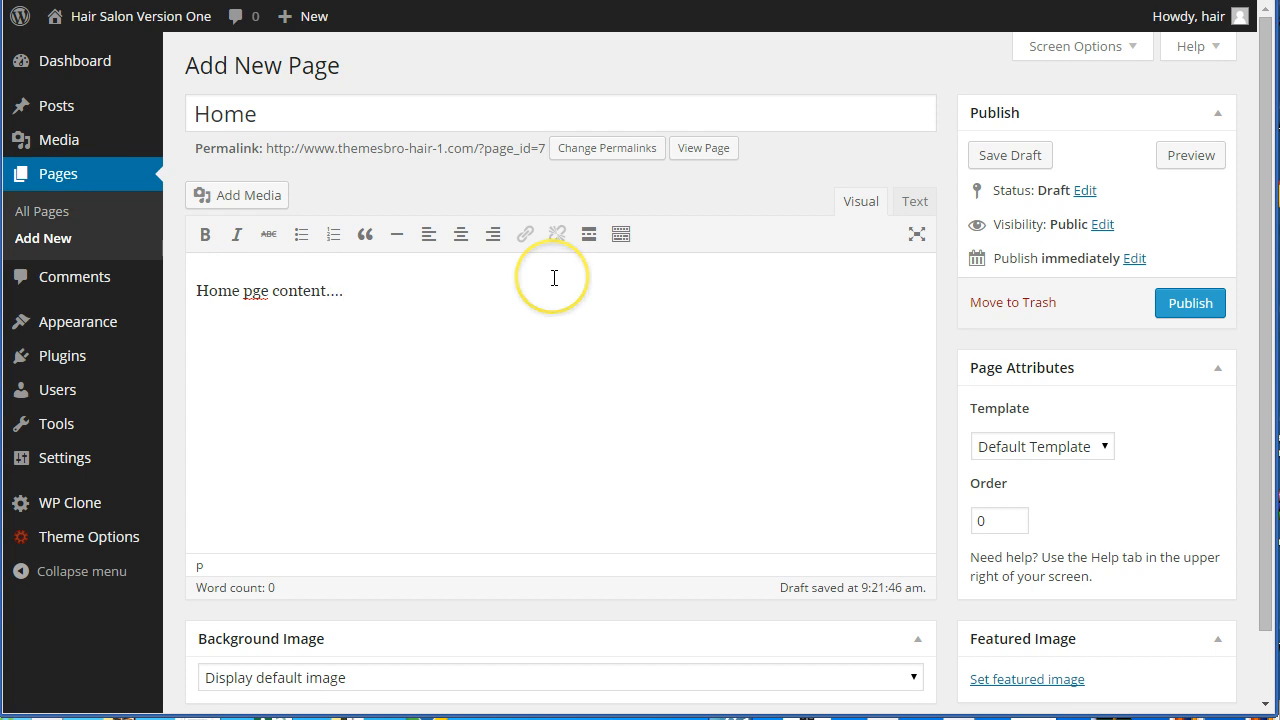
text(a)
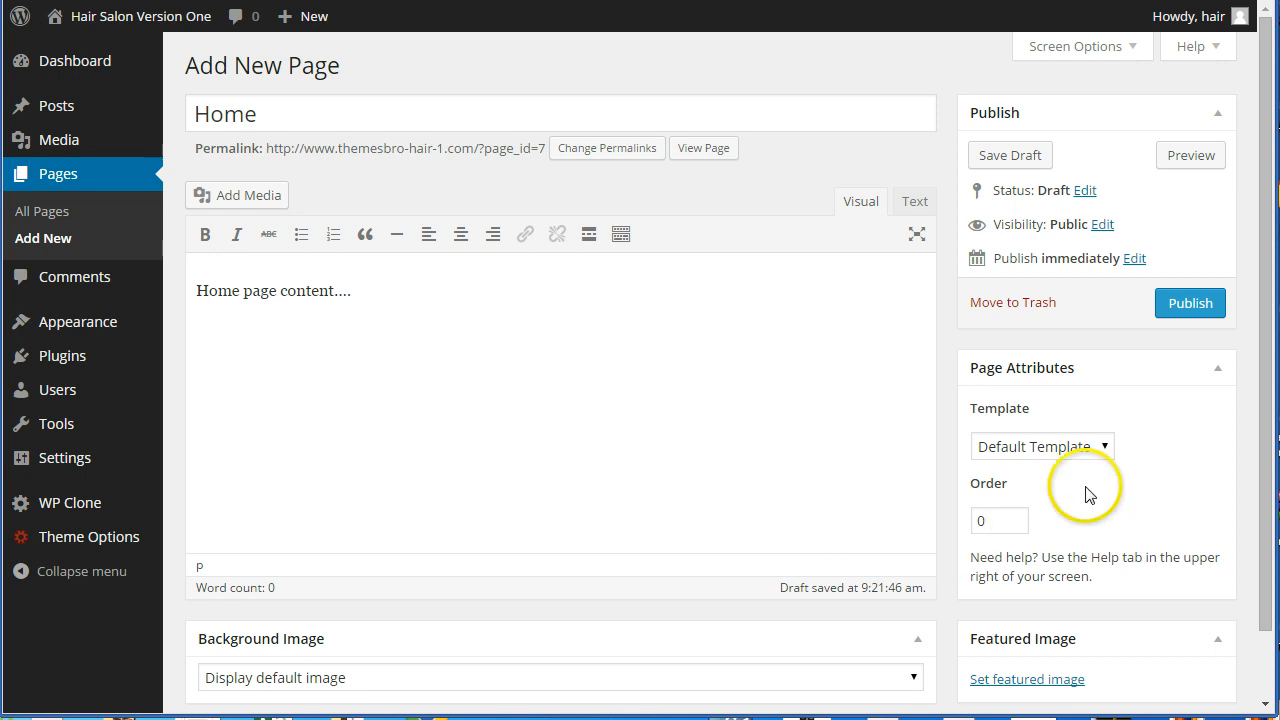
- Assign the Homepage template to the Home page and publish it
click(1107, 448)
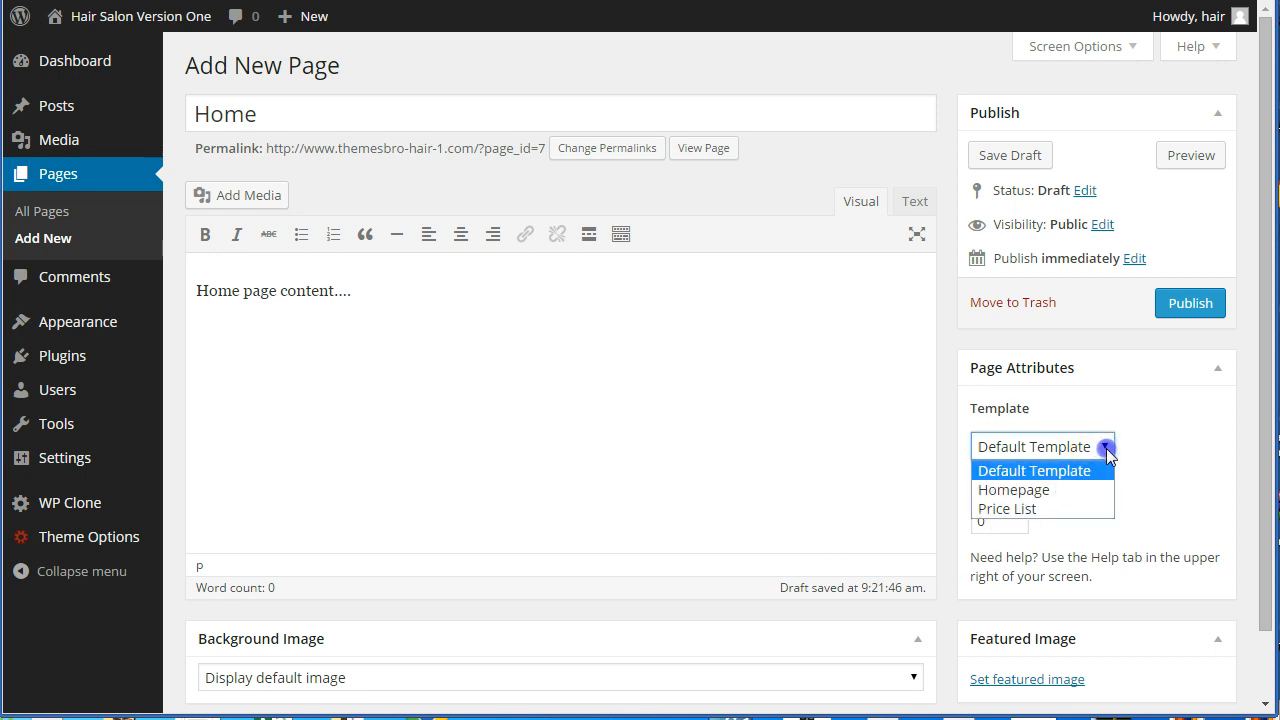
click(1052, 490)
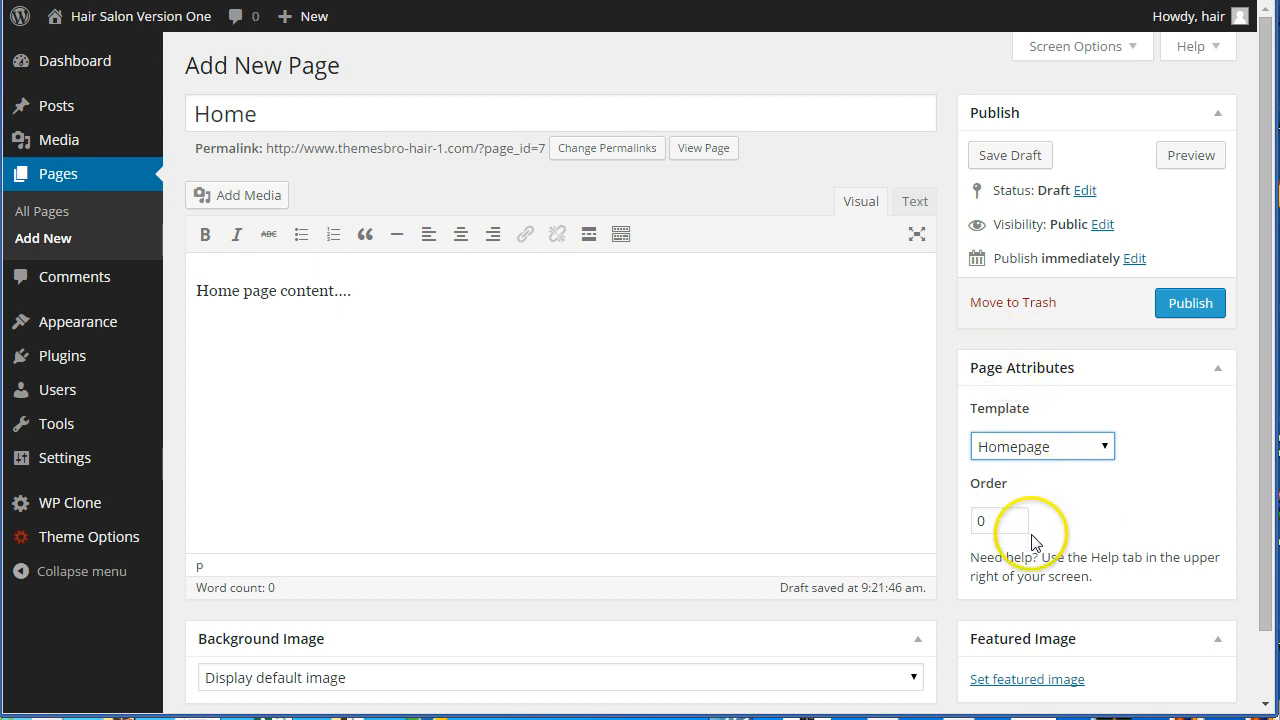
click(1190, 308)
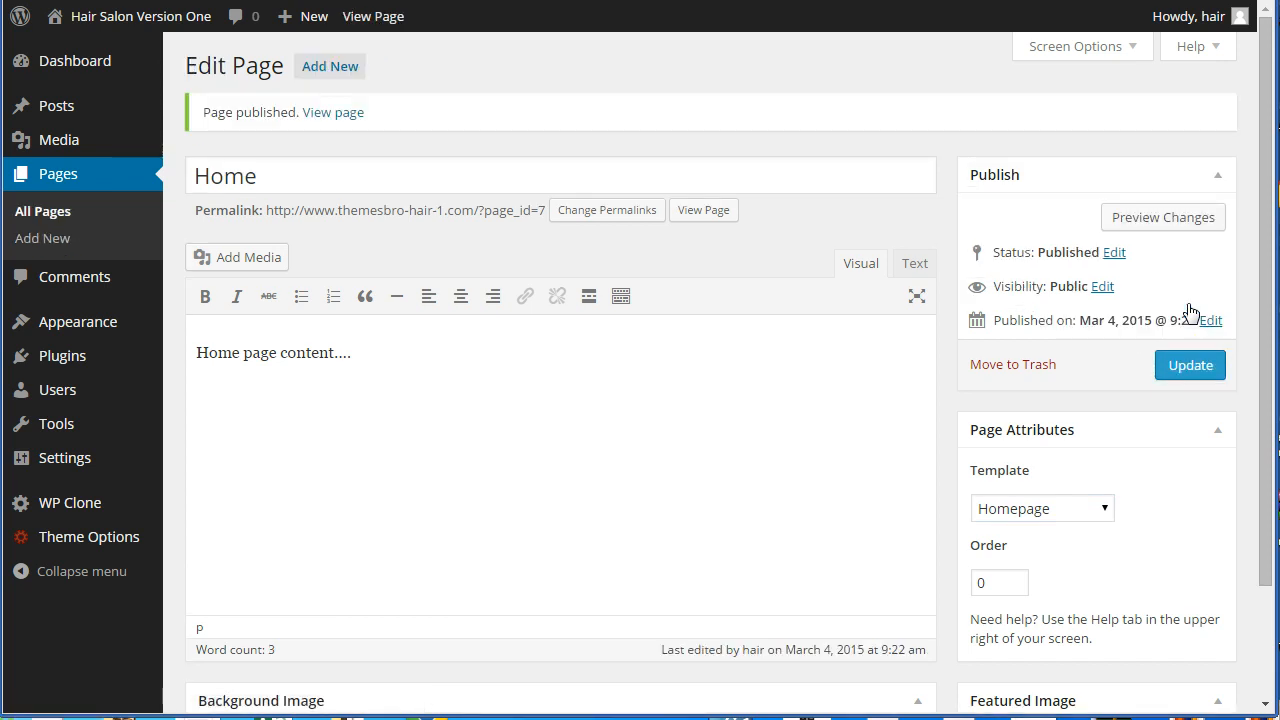
- Visit the site to view its current front page, and return to the dashboard
mouse_move(60, 14)
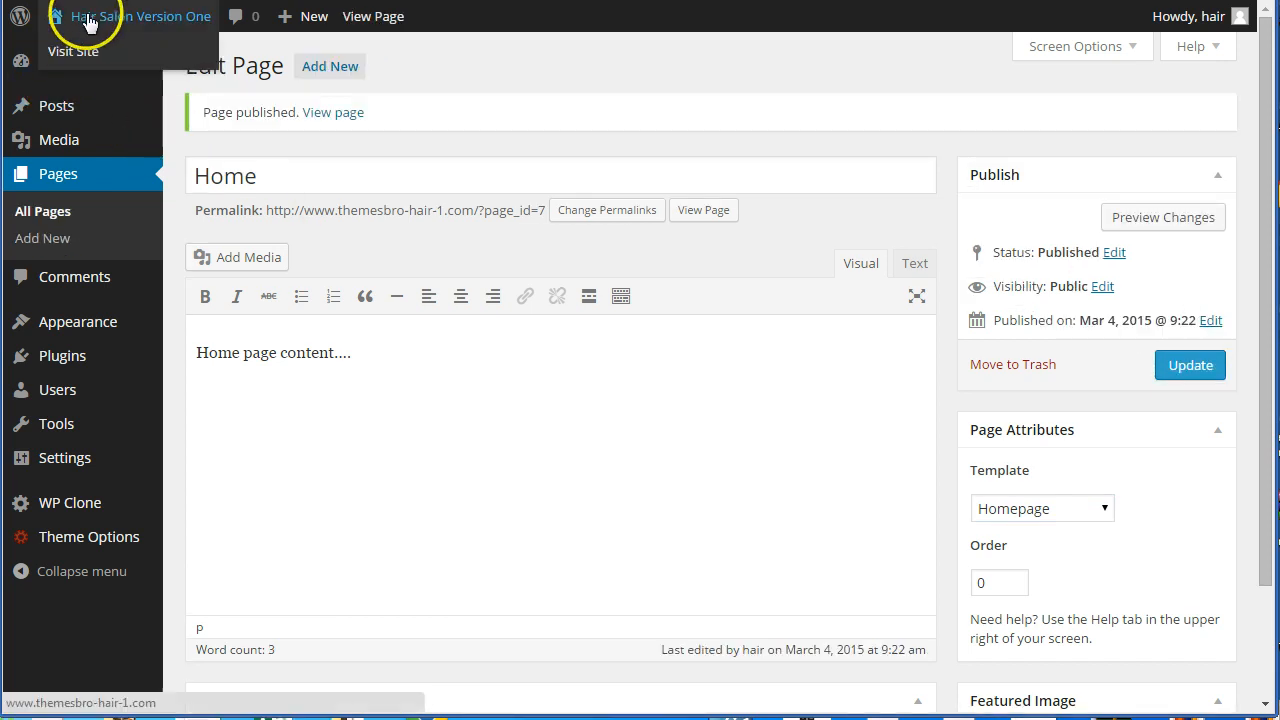
click(65, 60)
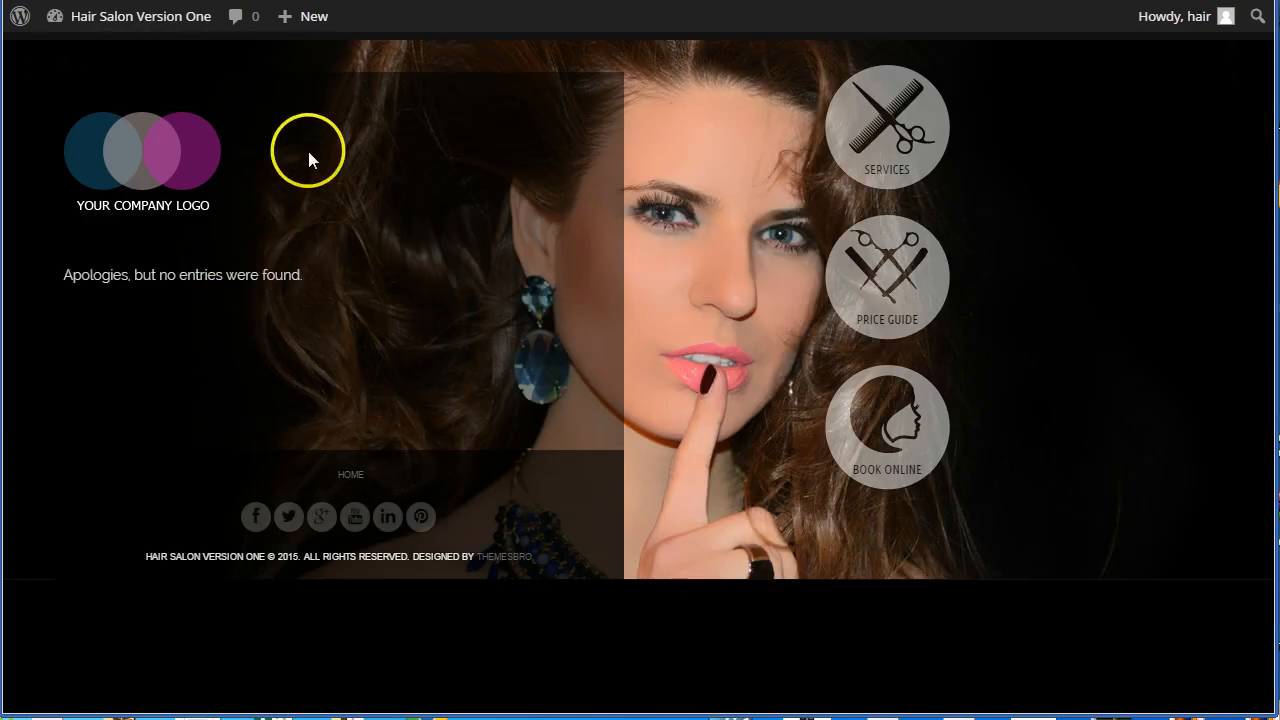
mouse_move(130, 16)
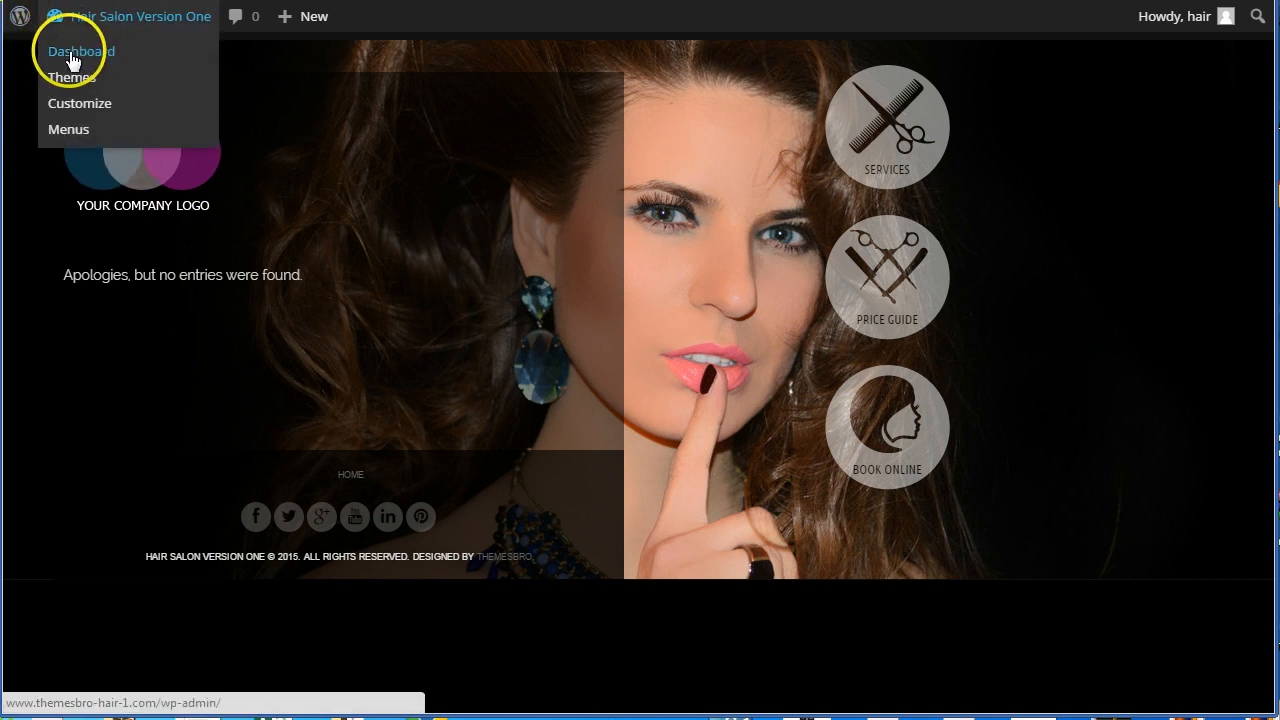
click(70, 53)
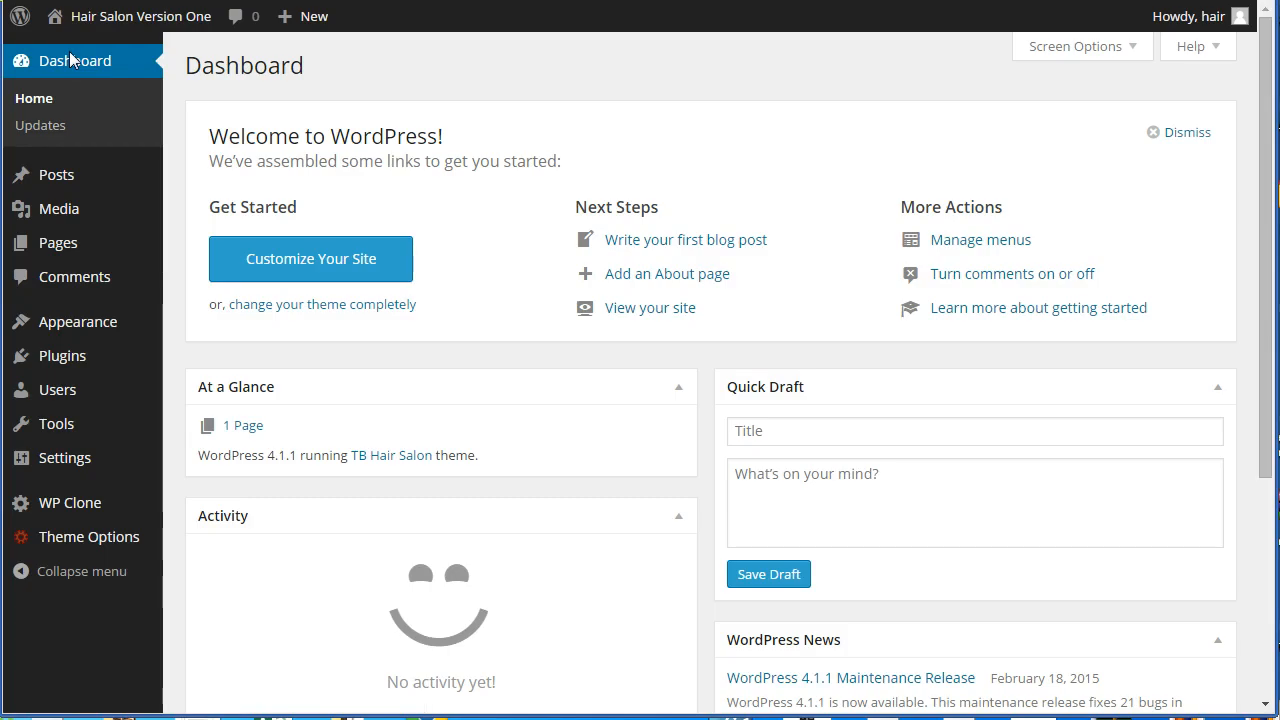
- In the reading settings, make the front page a static page, choose Home for it and save
mouse_move(60, 462)
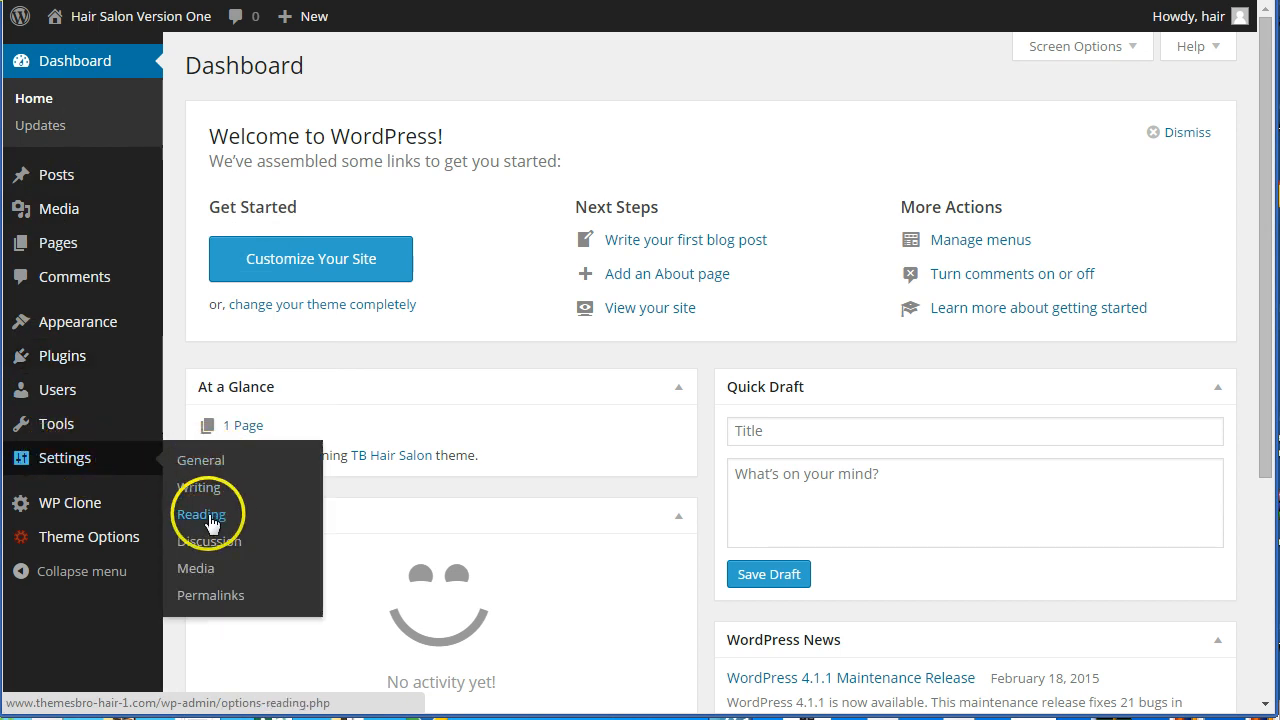
click(199, 520)
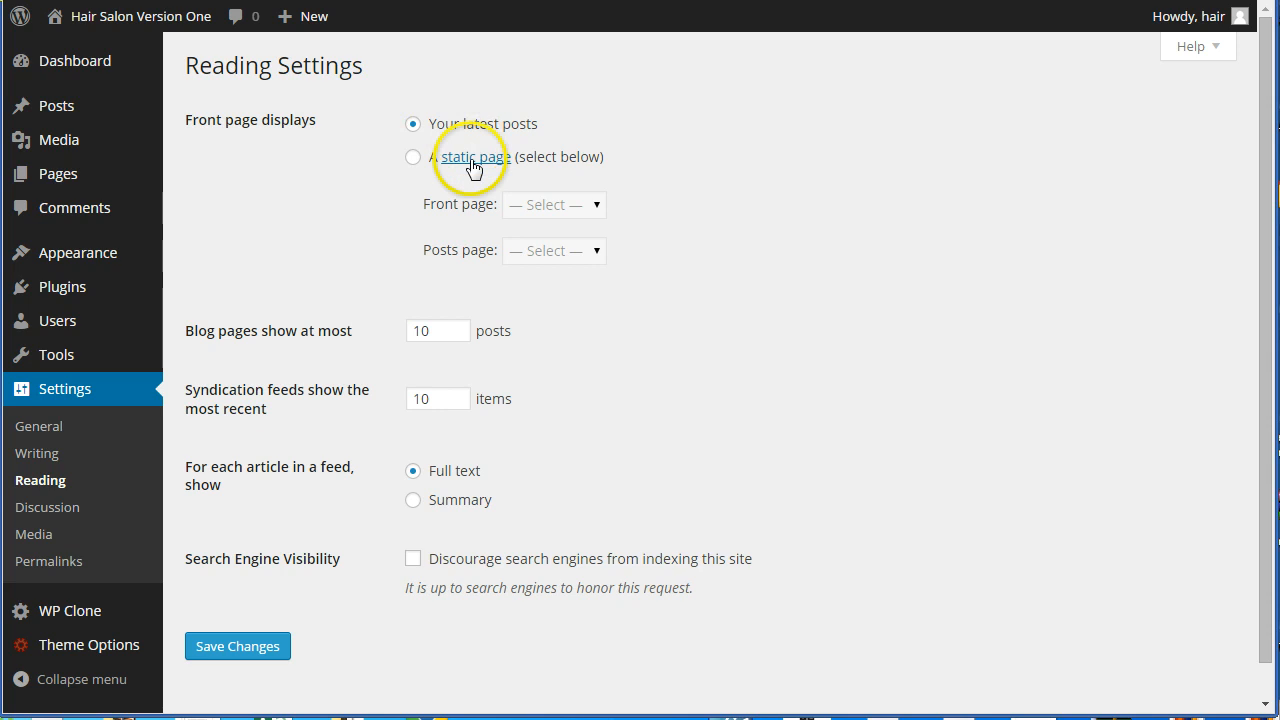
click(411, 162)
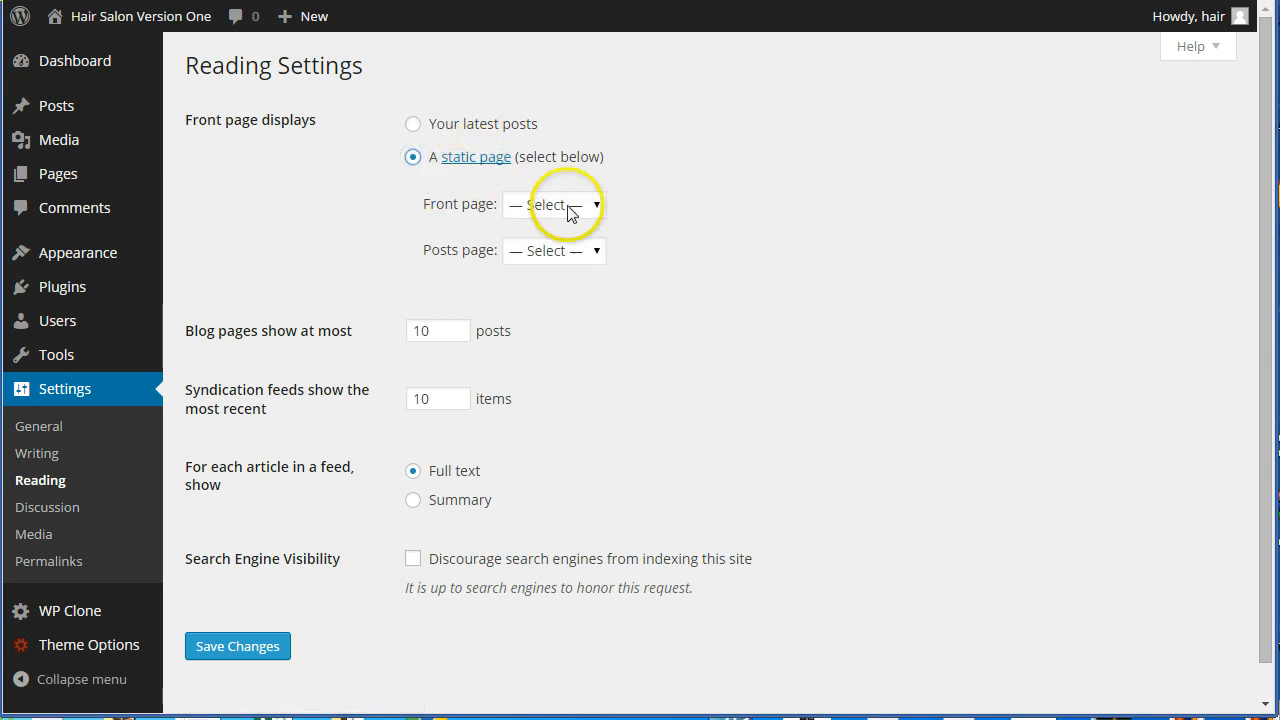
click(596, 206)
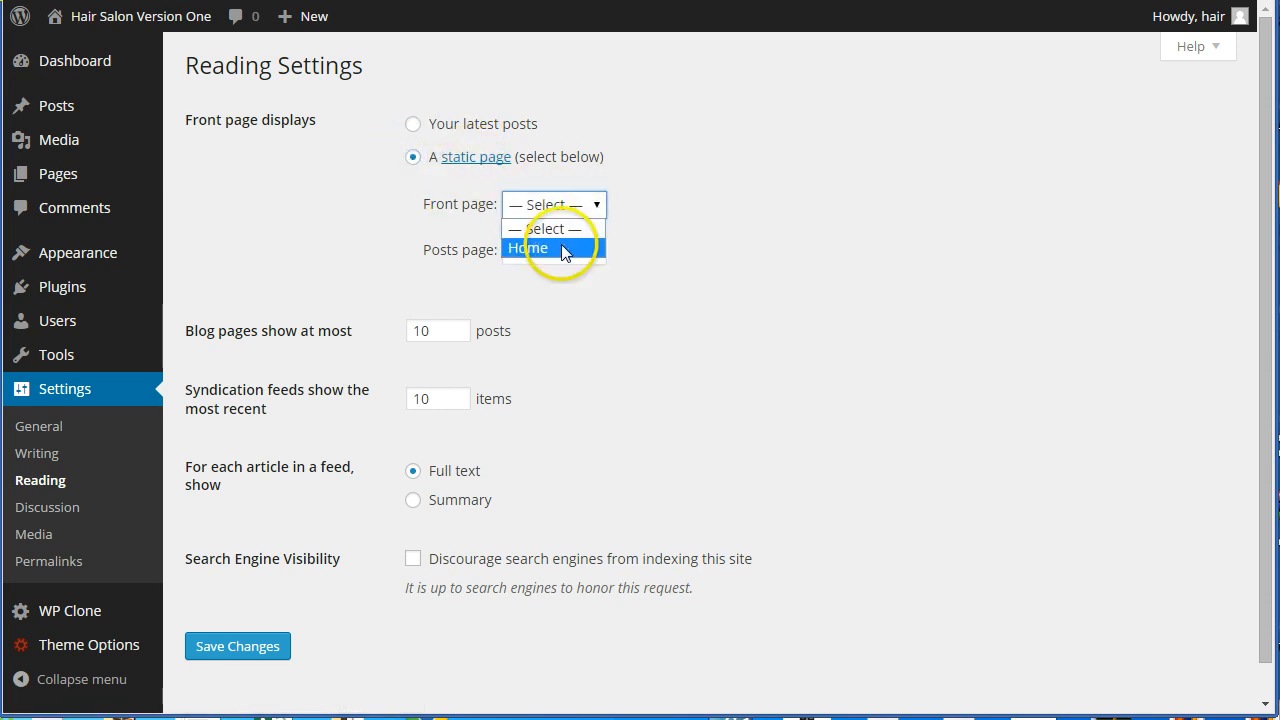
click(530, 248)
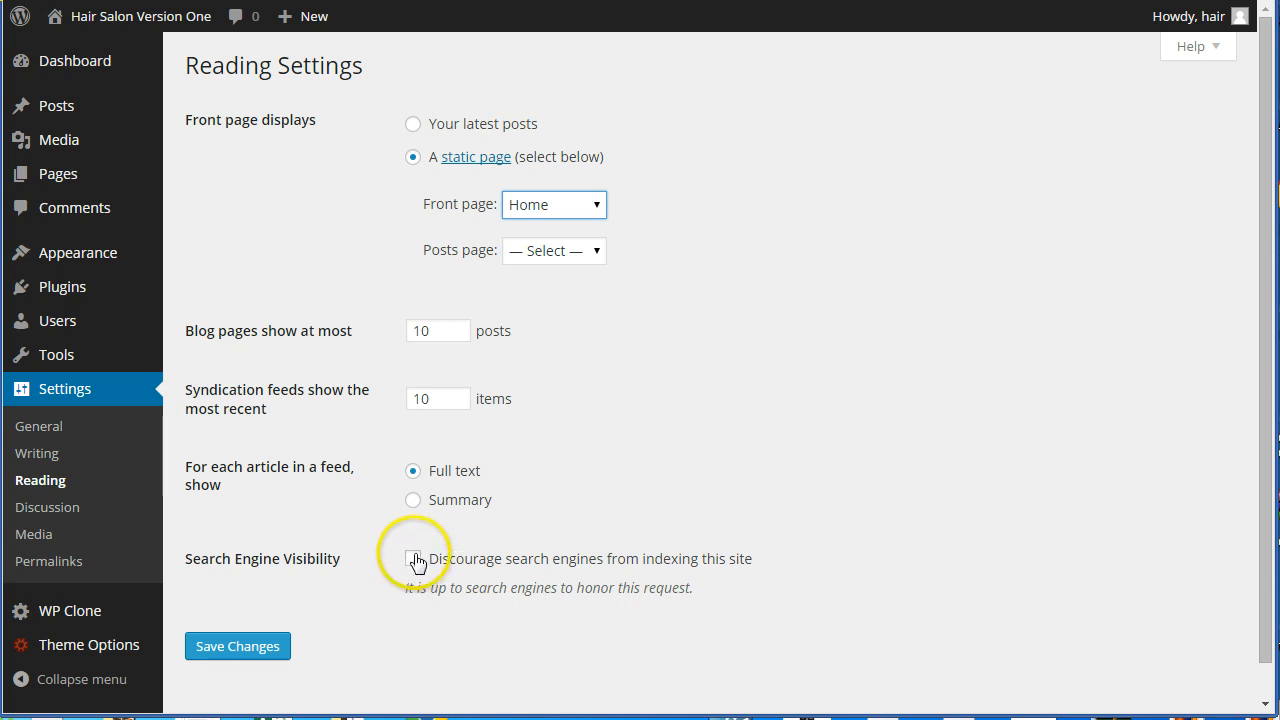
click(245, 645)
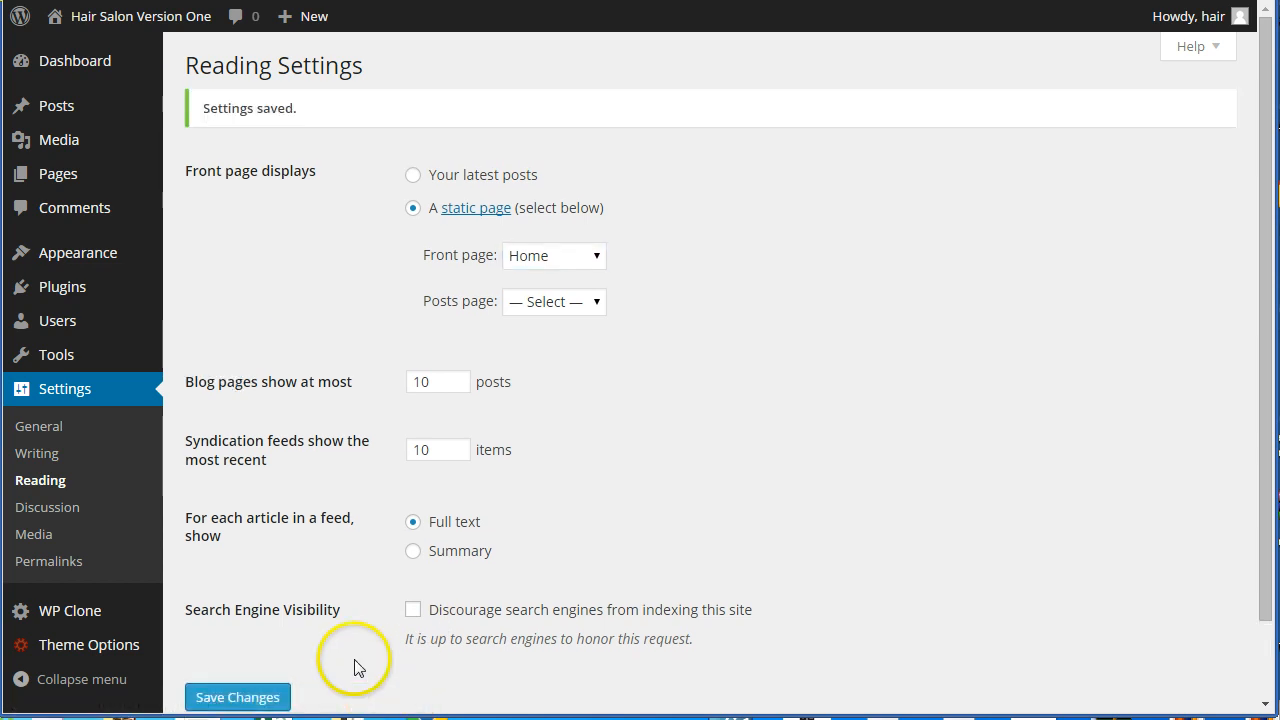
- In the discussion settings, disallow people from posting comments on new articles and save the changes
click(50, 512)
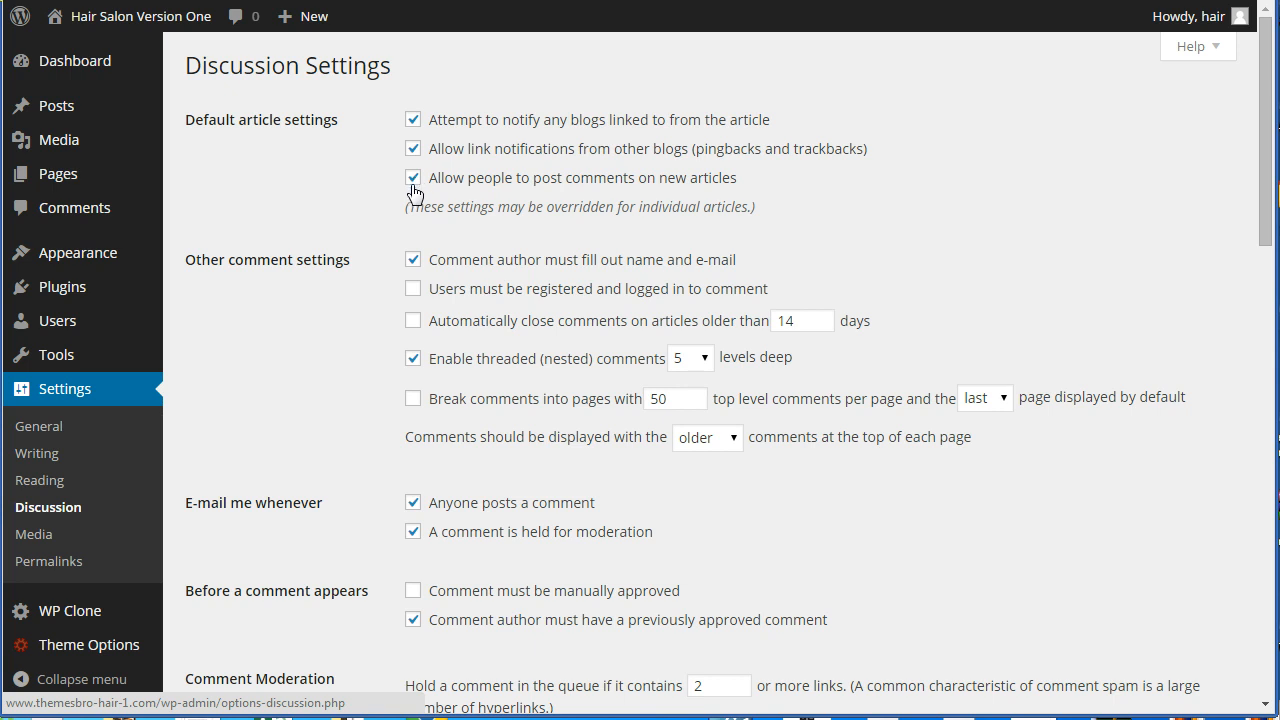
click(418, 180)
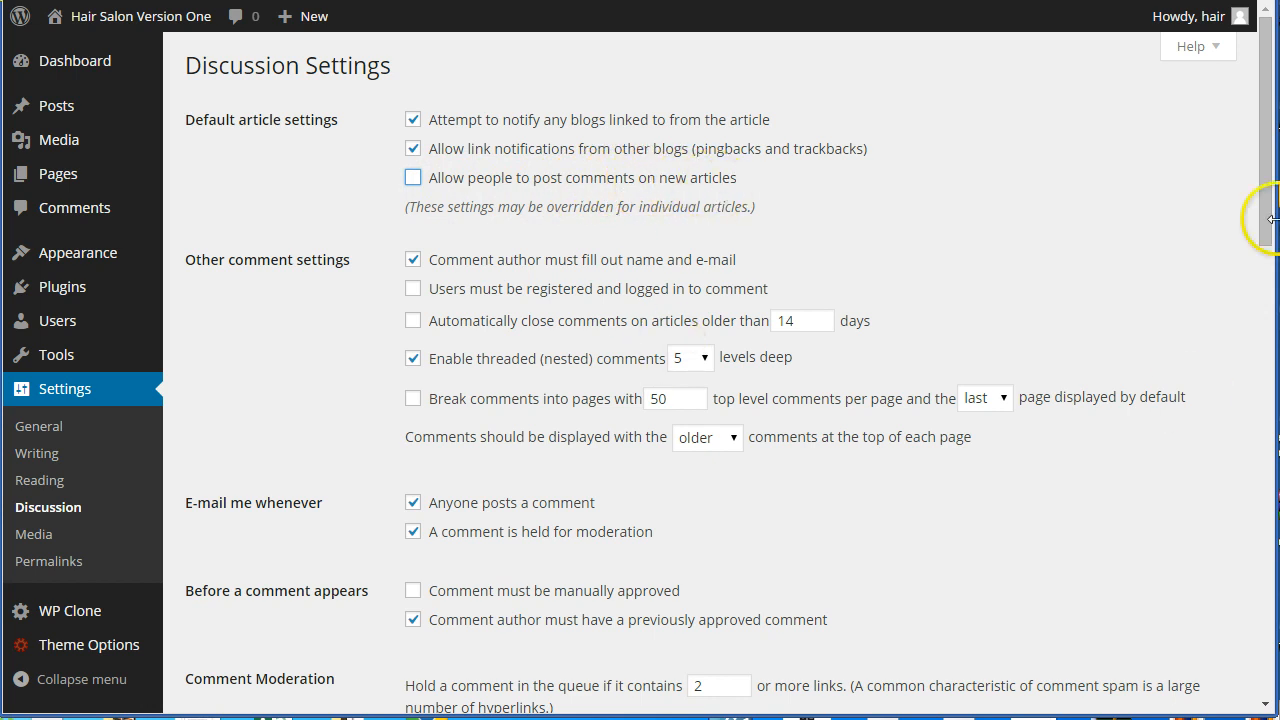
drag(1257, 229, 1263, 629)
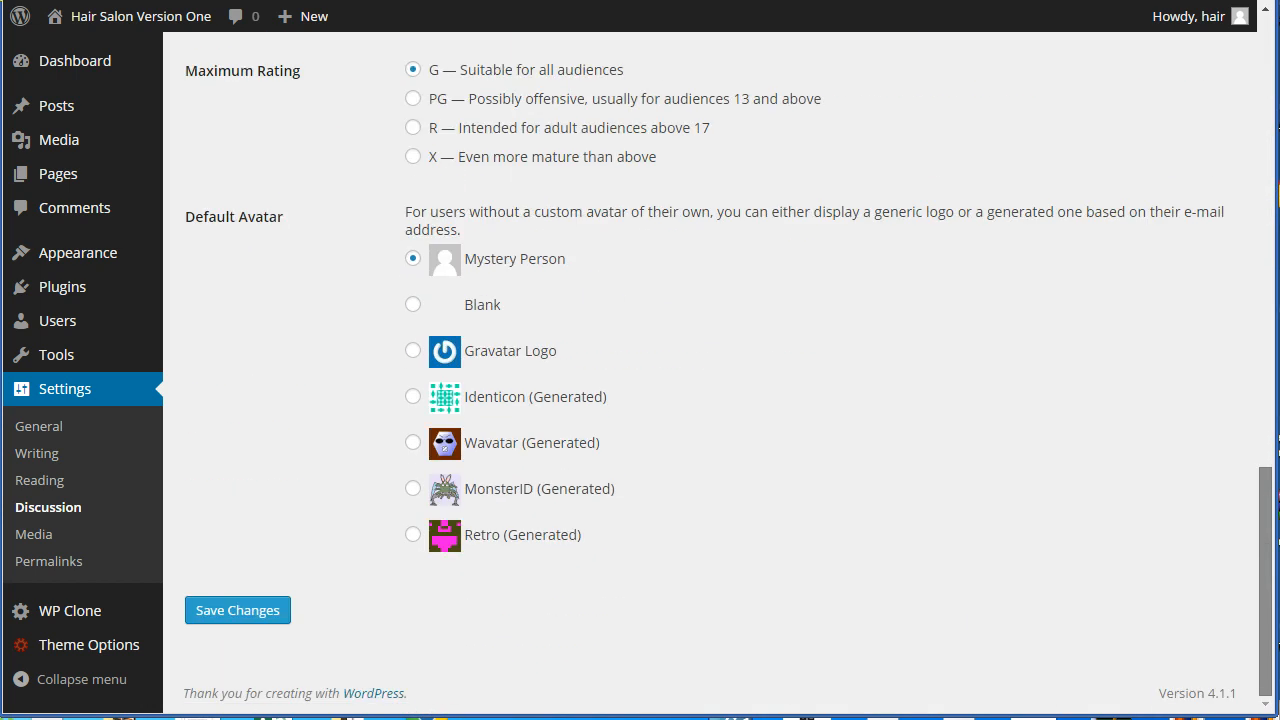
click(253, 612)
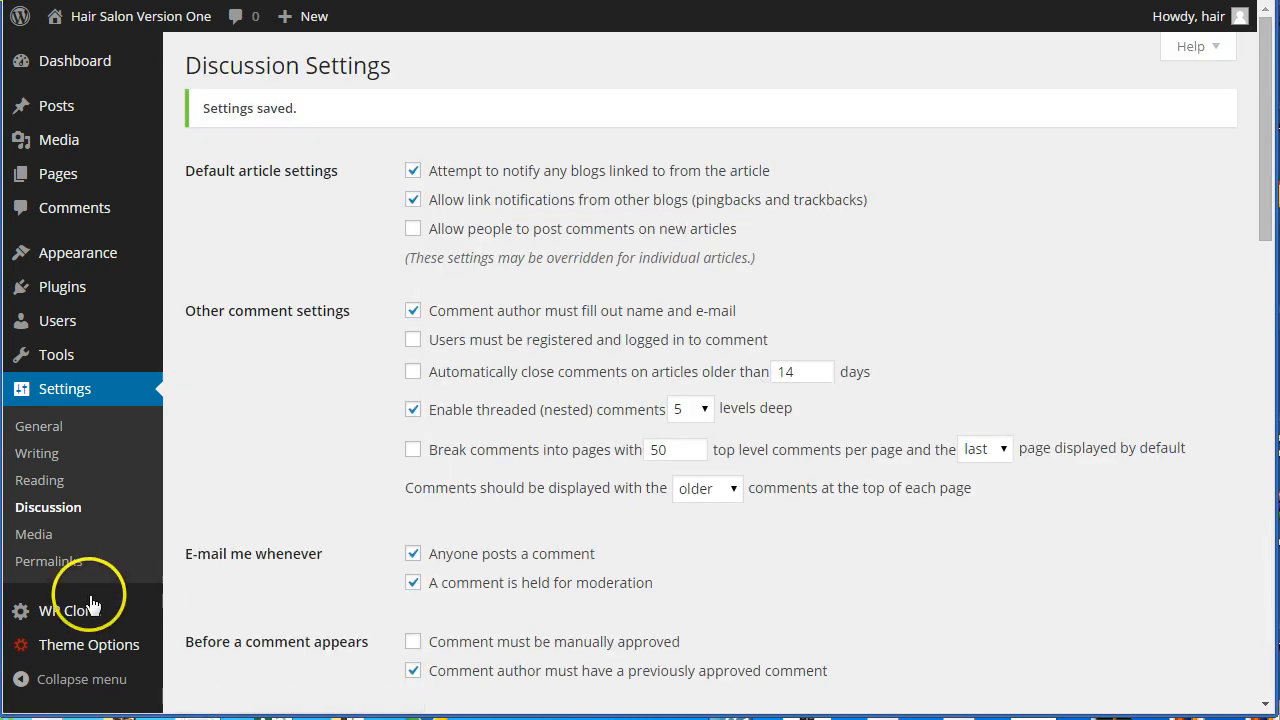
- Set the permalink structure to Post name and save the changes
click(29, 564)
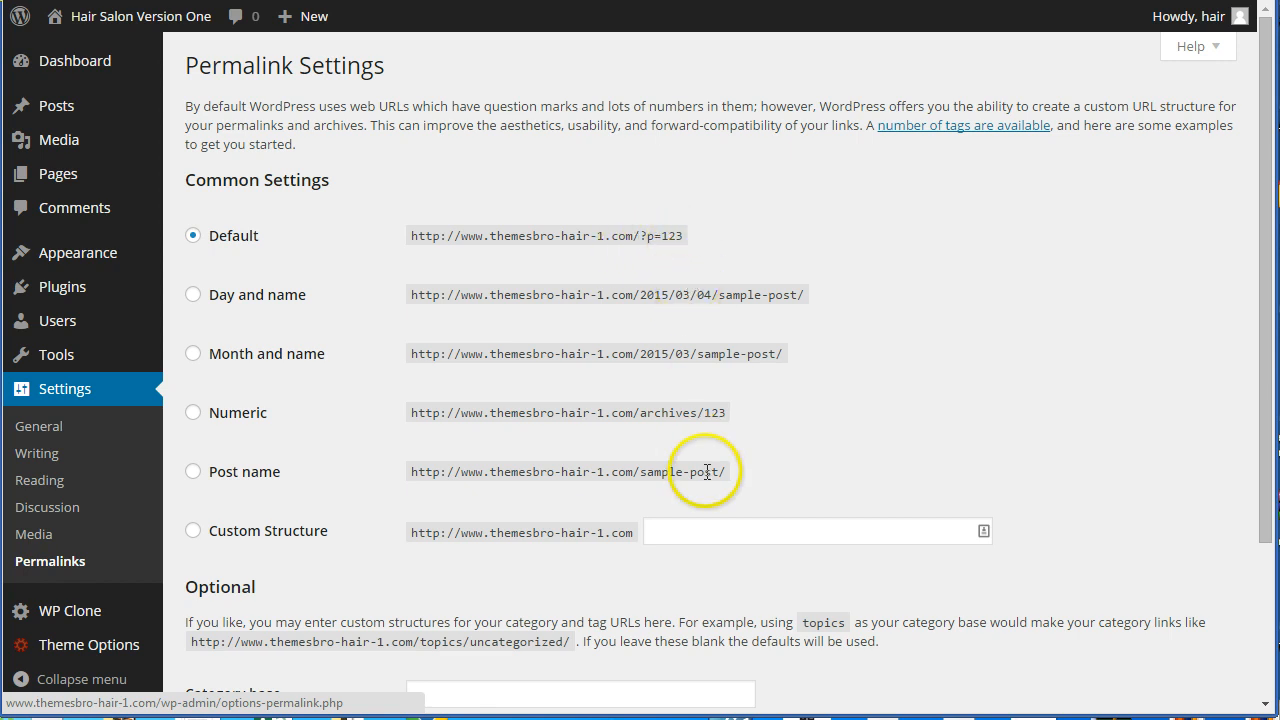
click(192, 474)
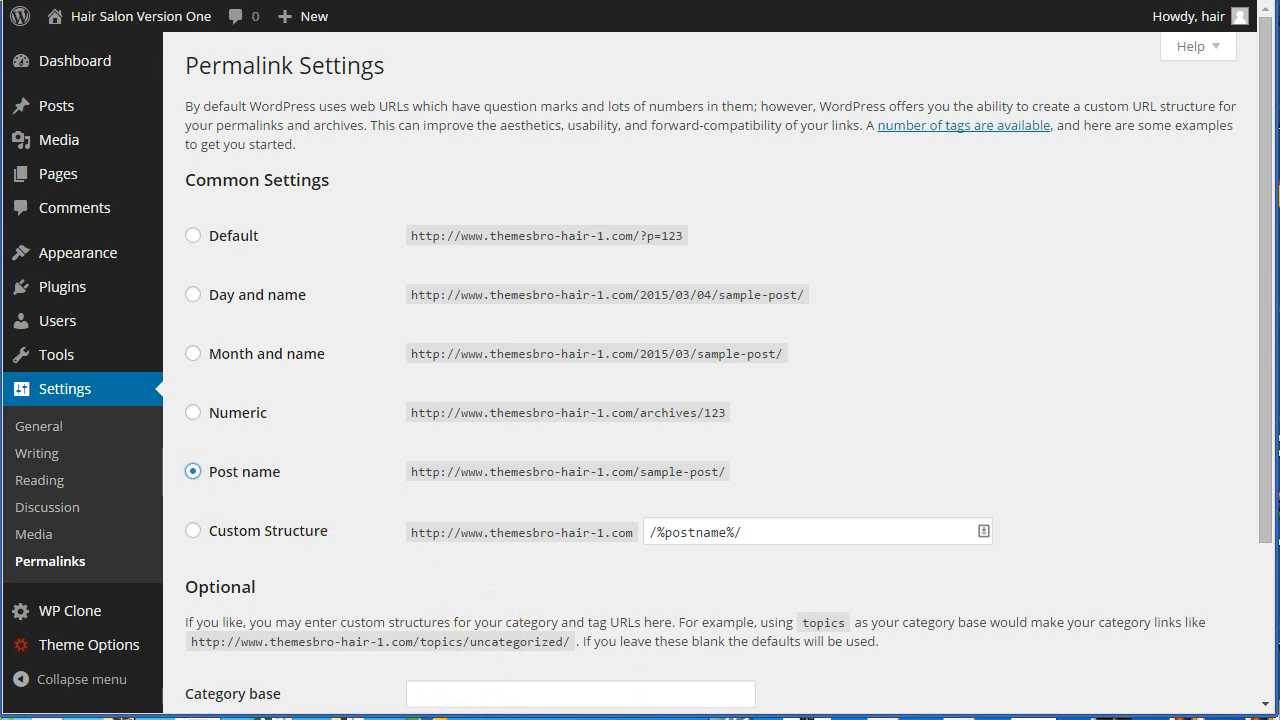
scroll(1249, 443, down, 2)
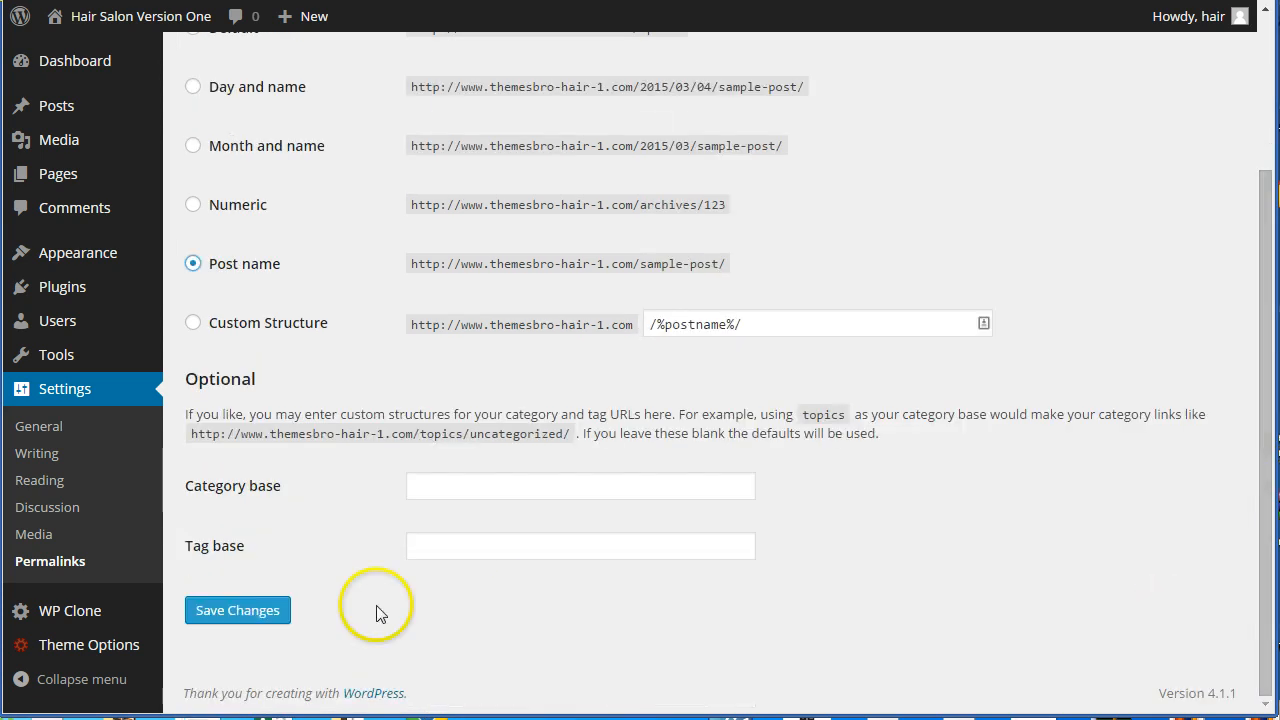
click(250, 612)
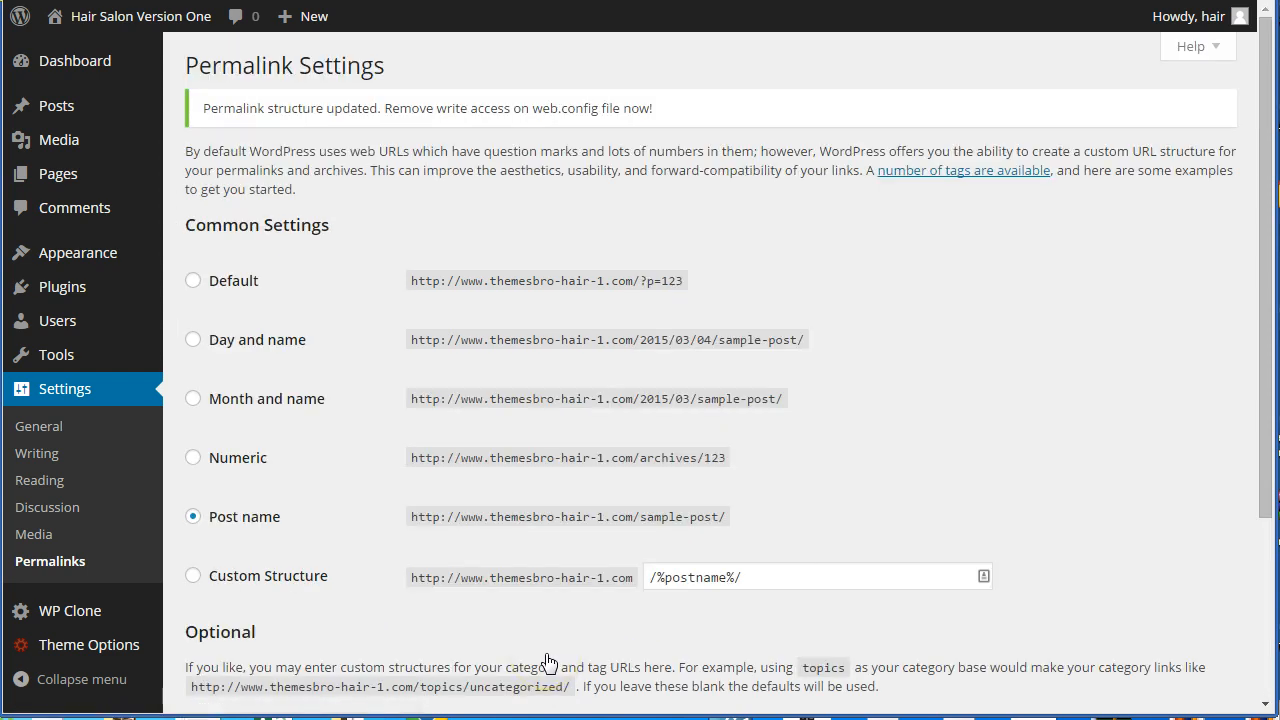
- Visit the site and check the Home page text on the front page
mouse_move(98, 28)
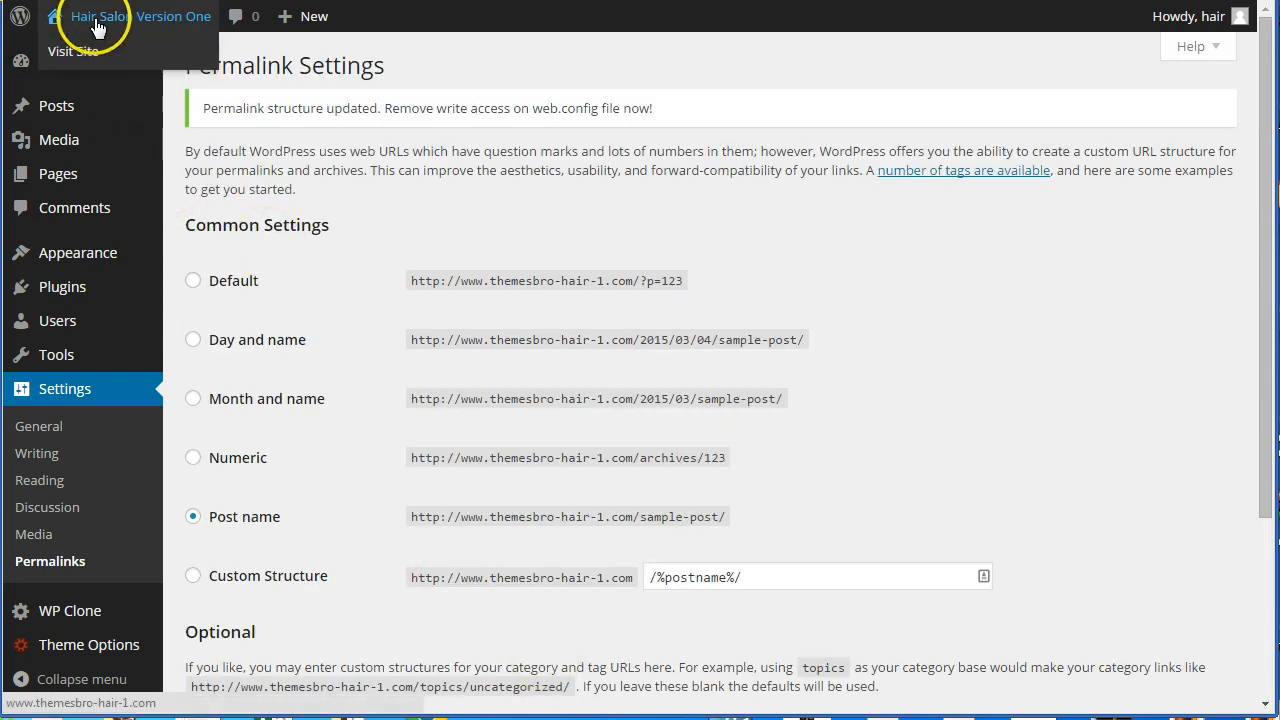
click(75, 55)
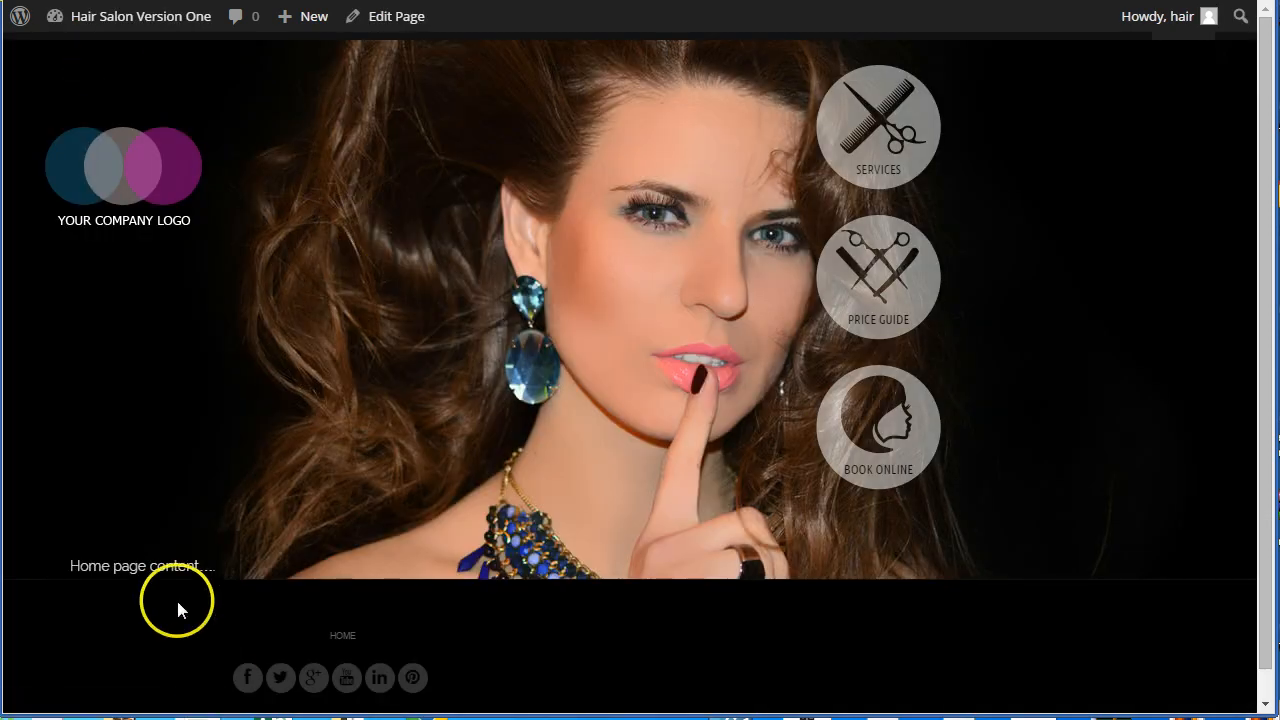
drag(213, 567, 77, 561)
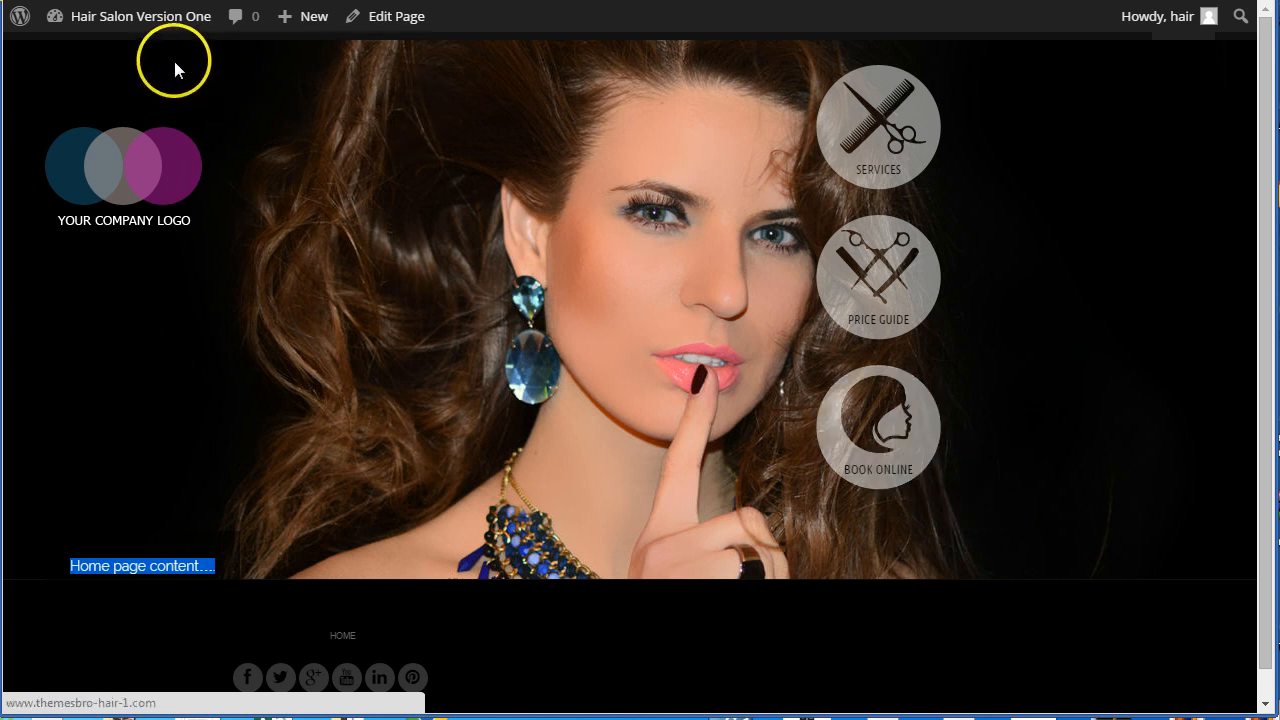
- Create and publish a new page titled "Meet The Team" with the text "Introduce stylists here ..."
mouse_move(78, 20)
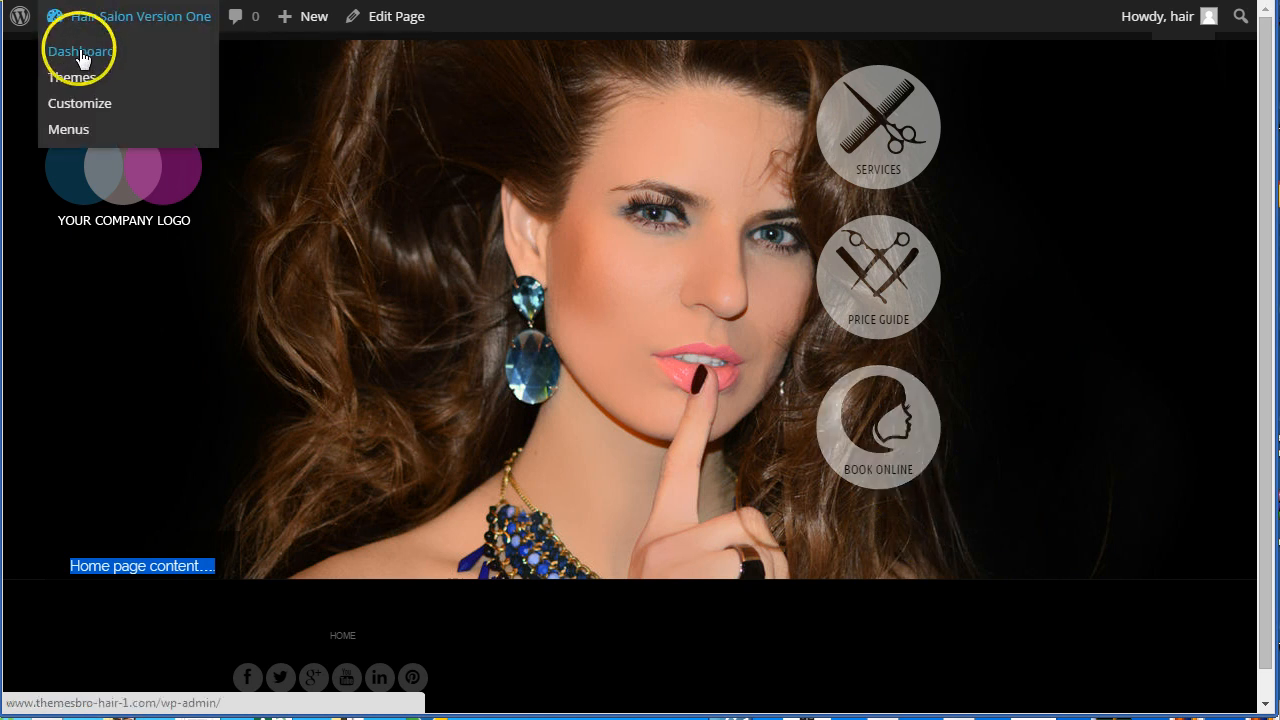
click(79, 52)
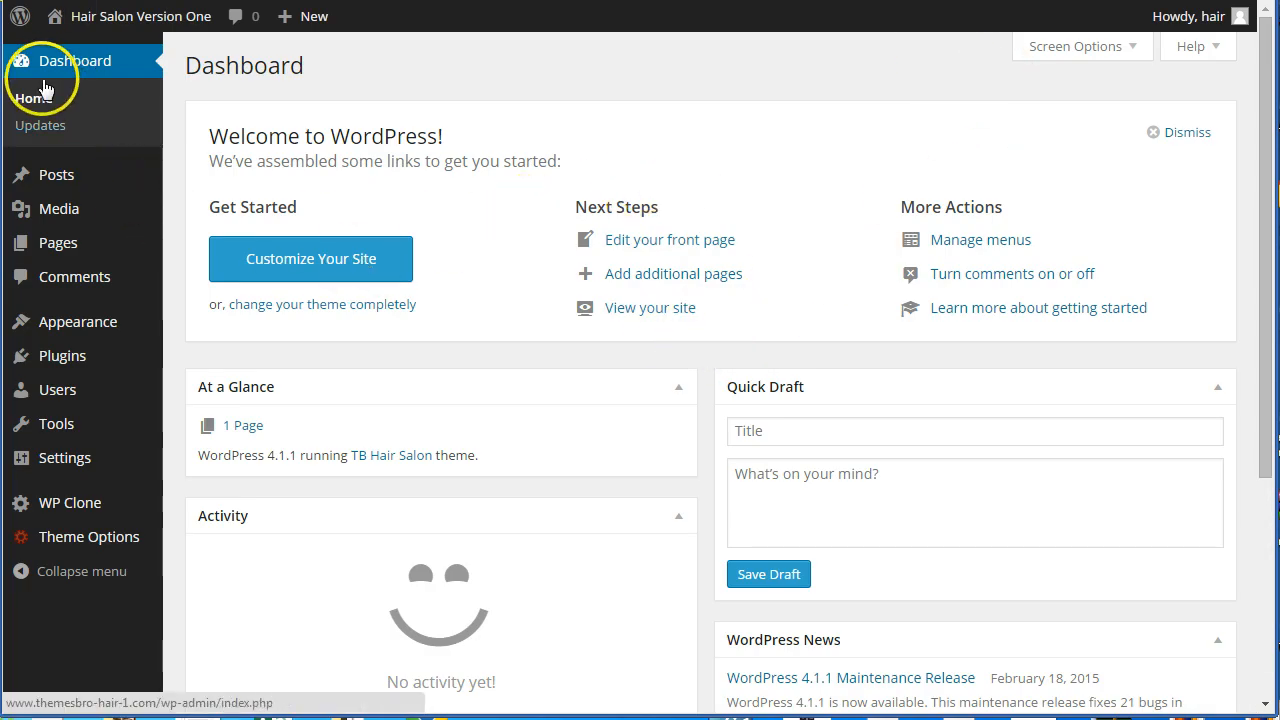
mouse_move(63, 246)
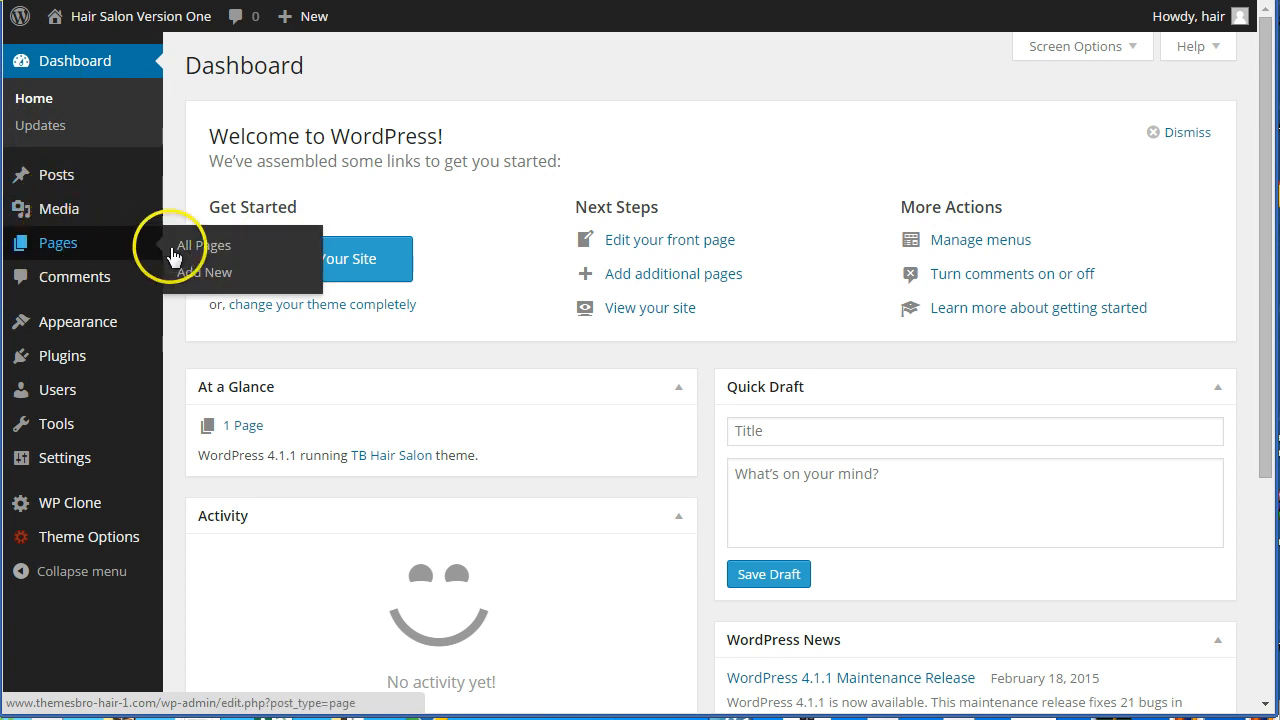
click(196, 248)
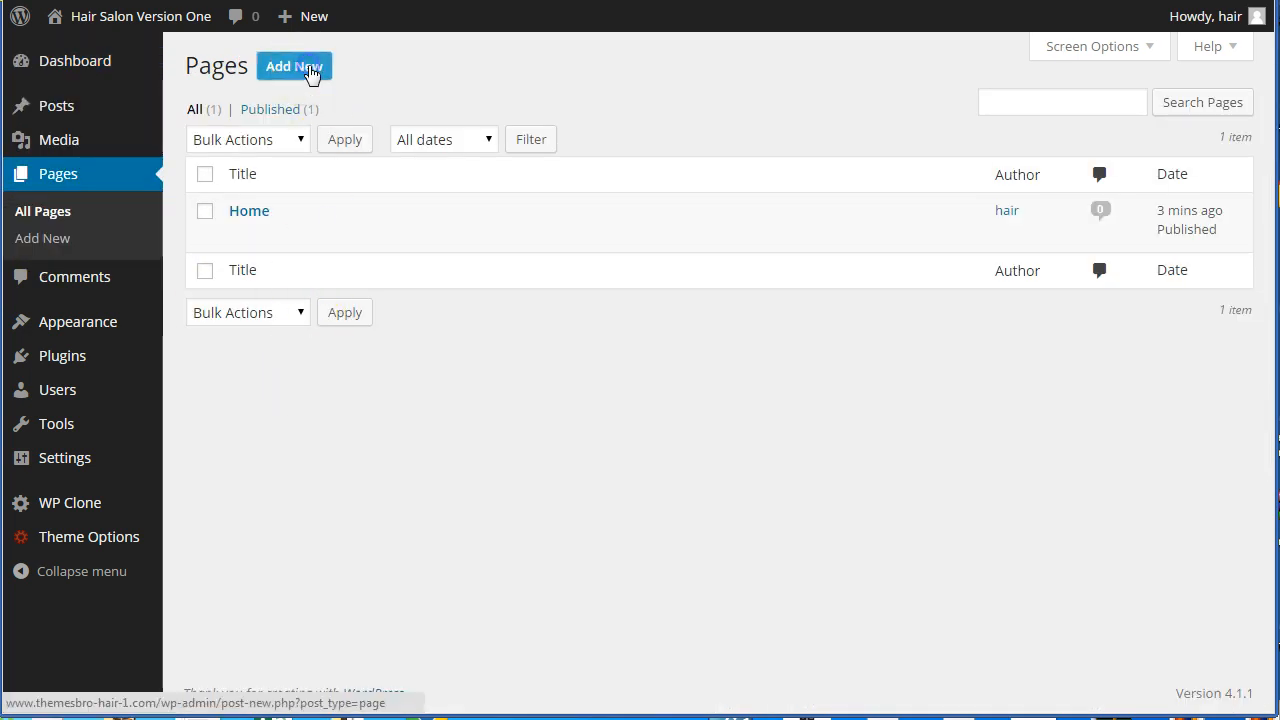
click(313, 76)
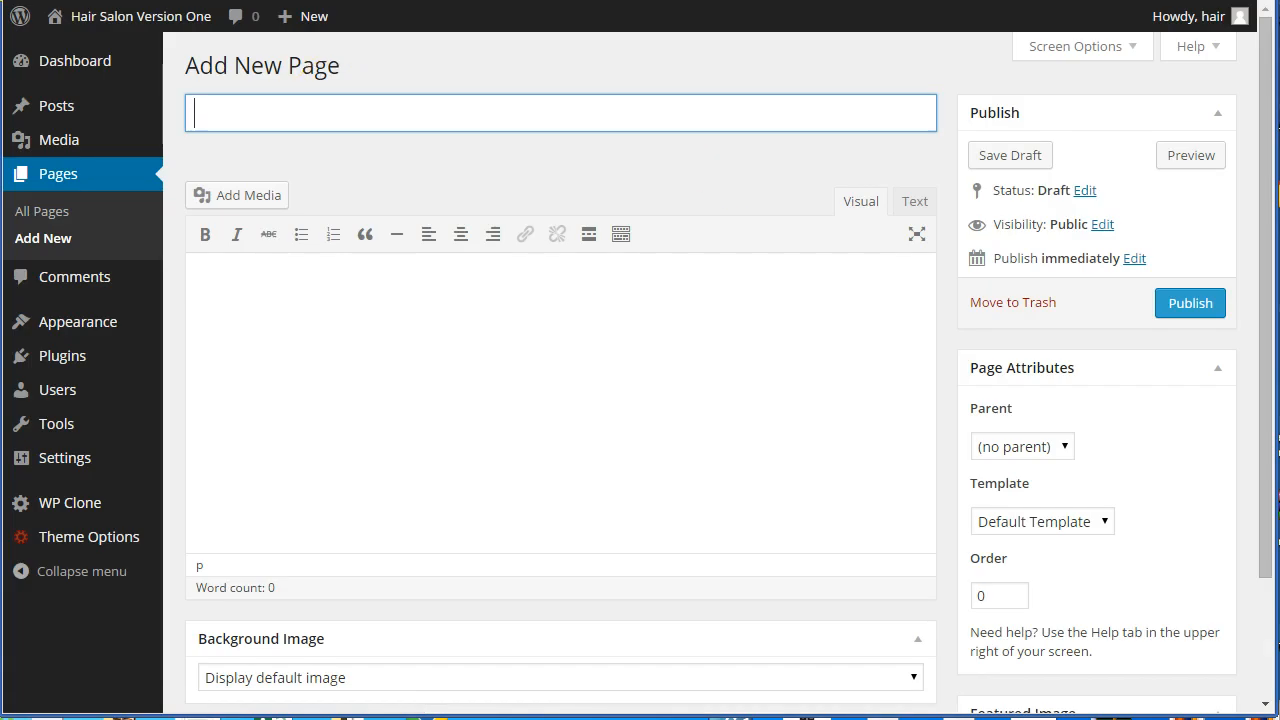
text(Meet )
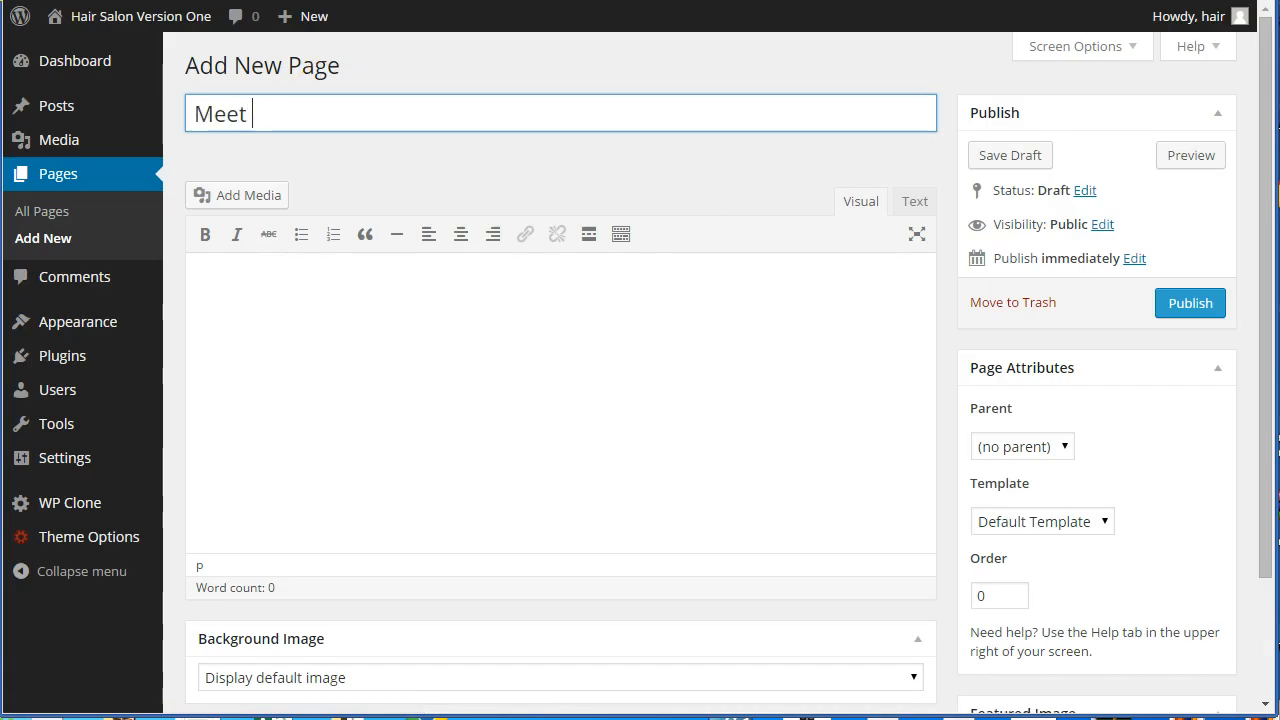
text(The te)
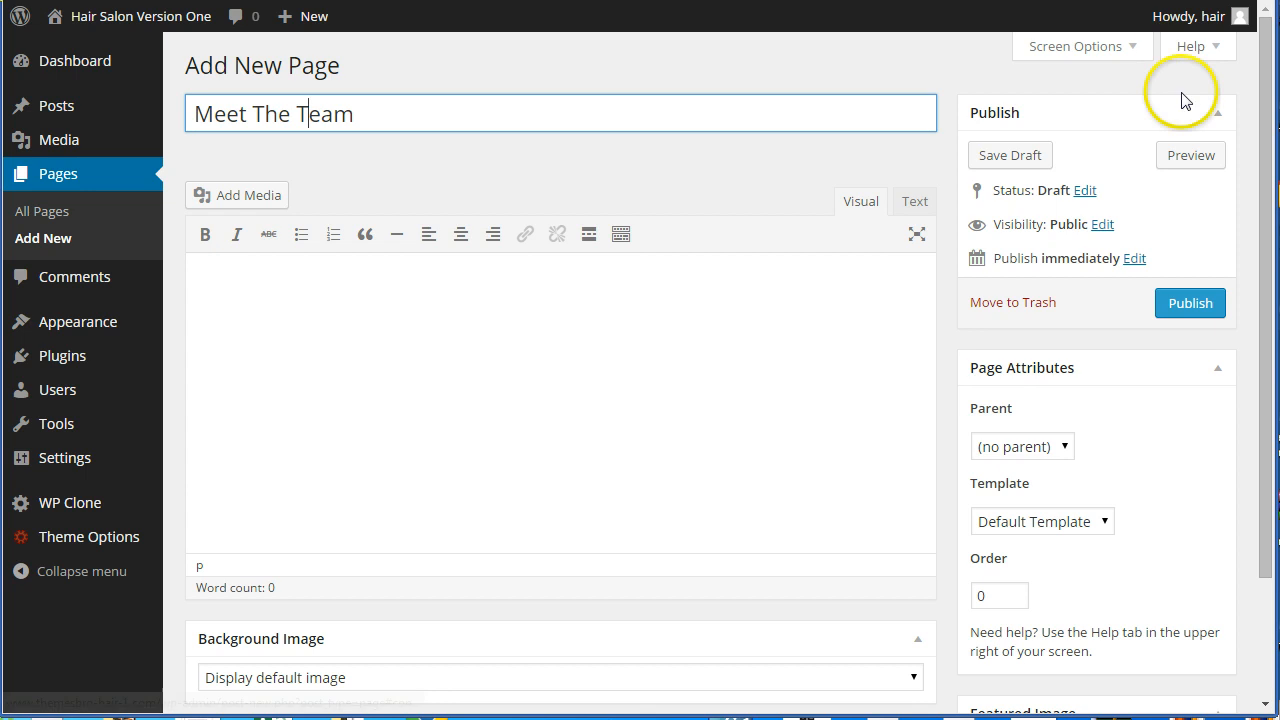
click(740, 270)
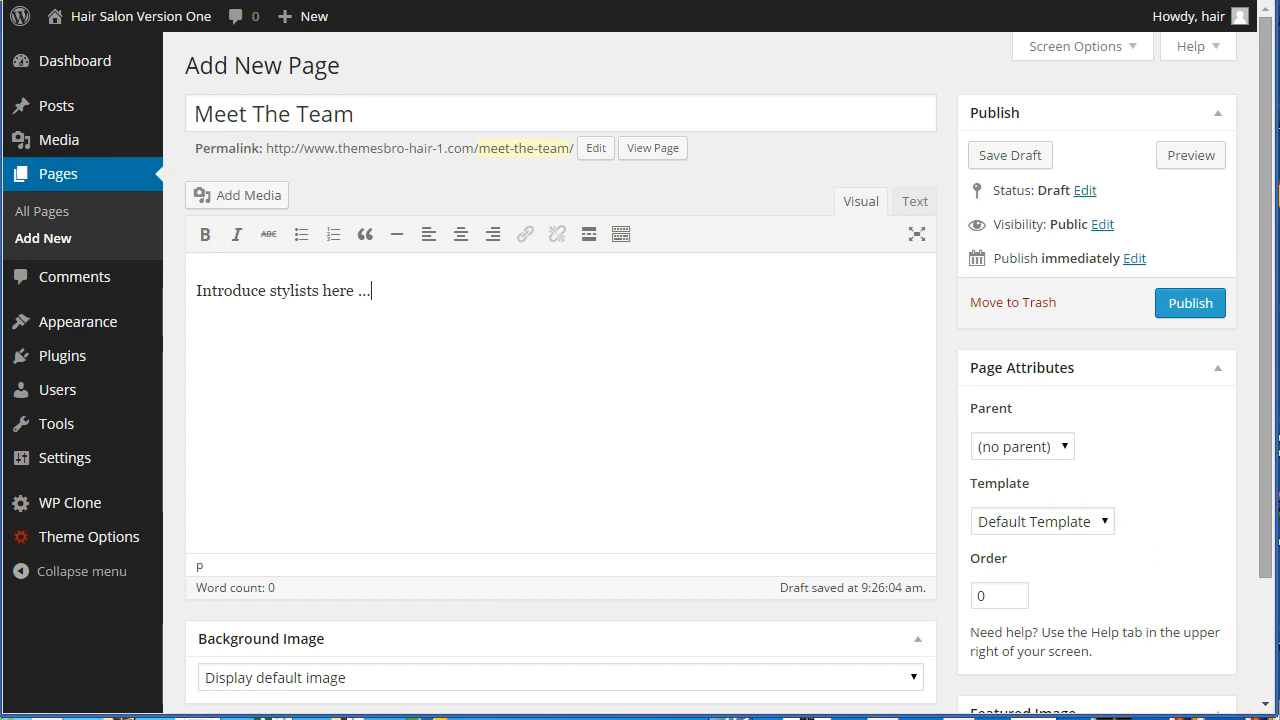
click(1187, 306)
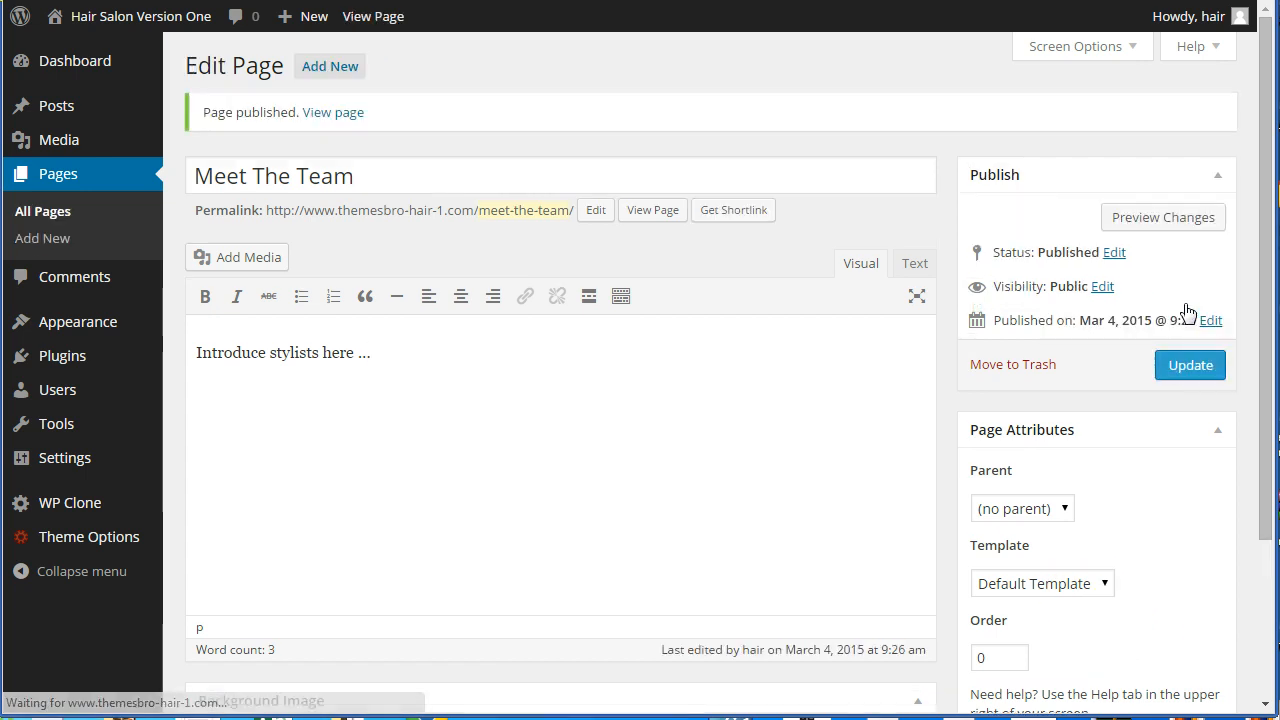
- Create and publish another page titled "How To Find Us" with the text "Contact information here..."
click(328, 68)
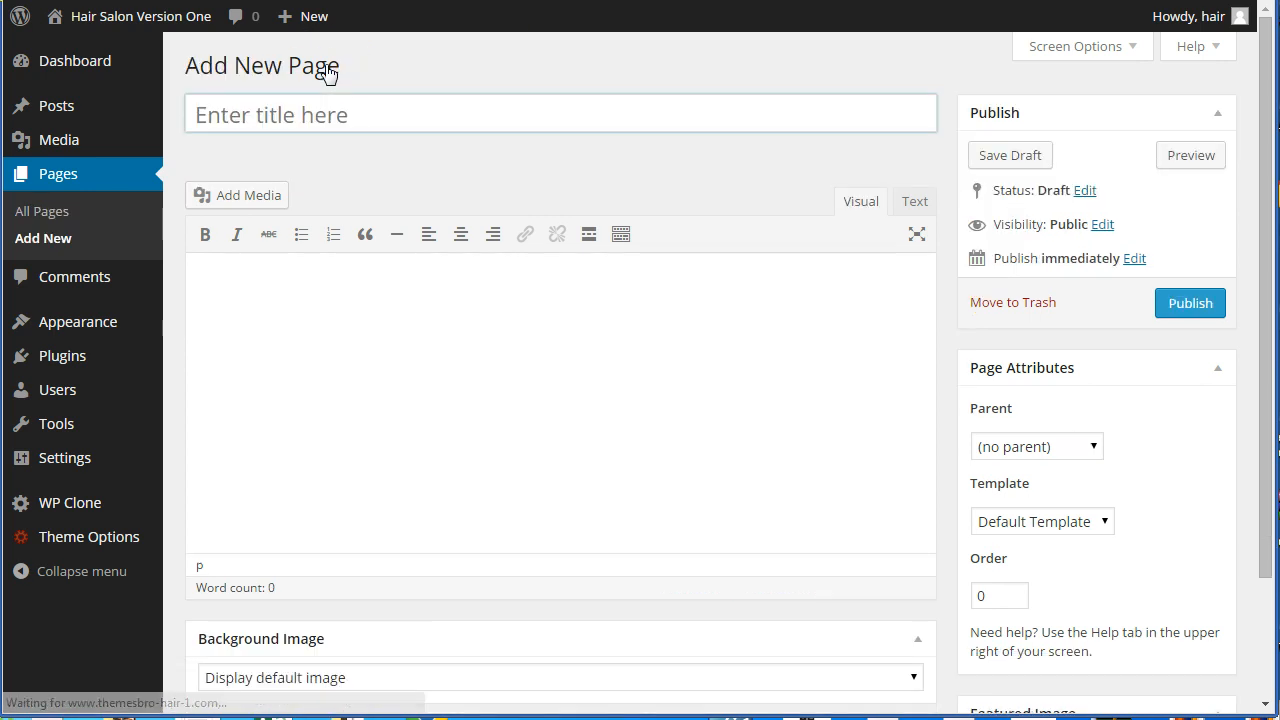
click(335, 111)
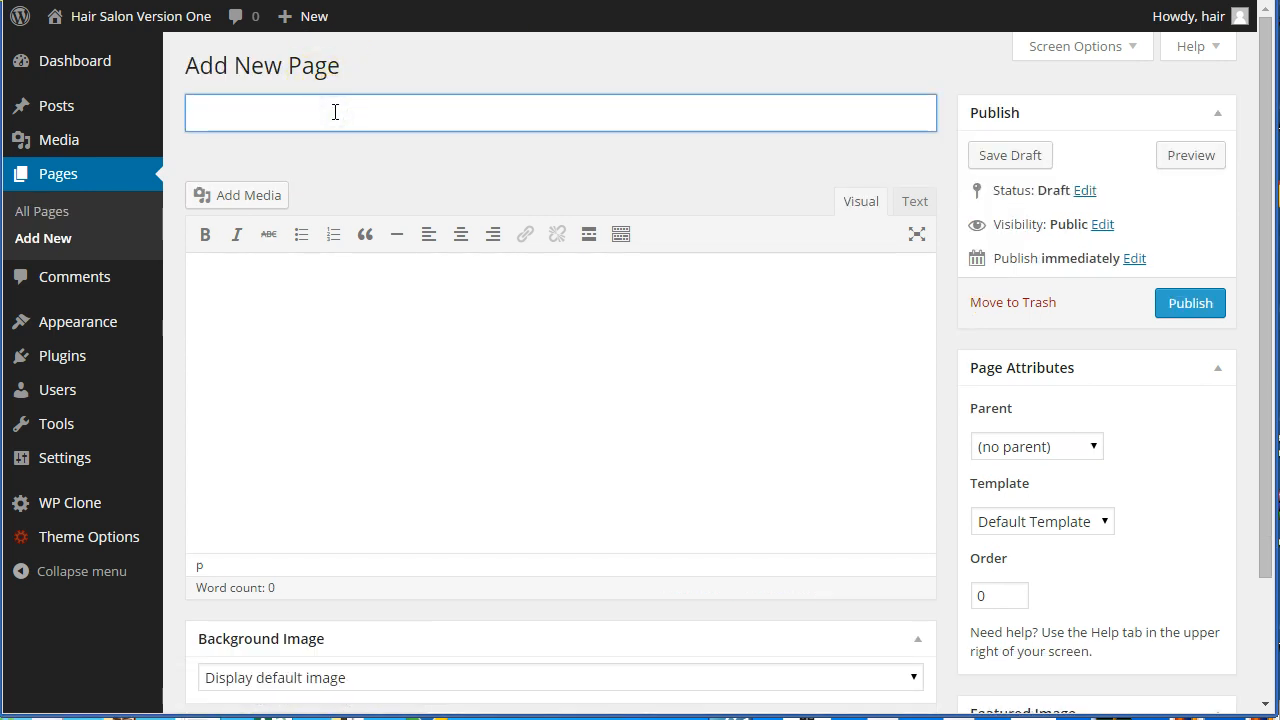
text(How To Find)
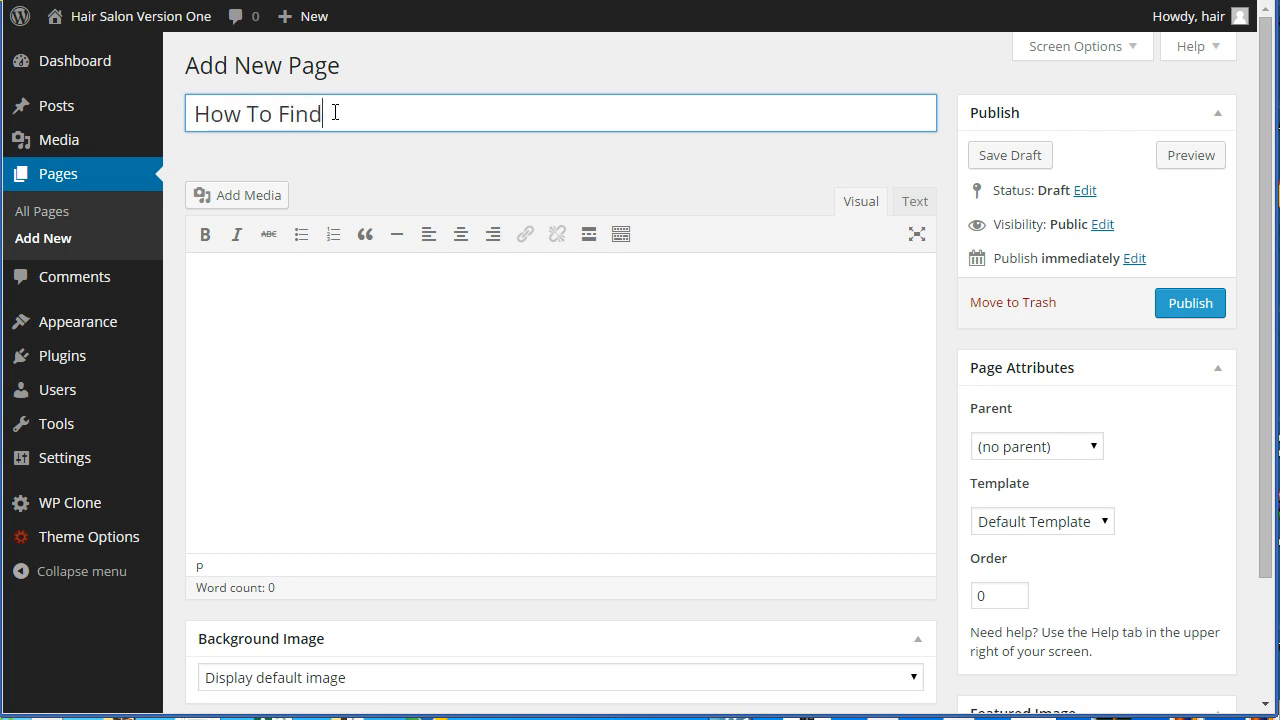
text( Us)
click(413, 318)
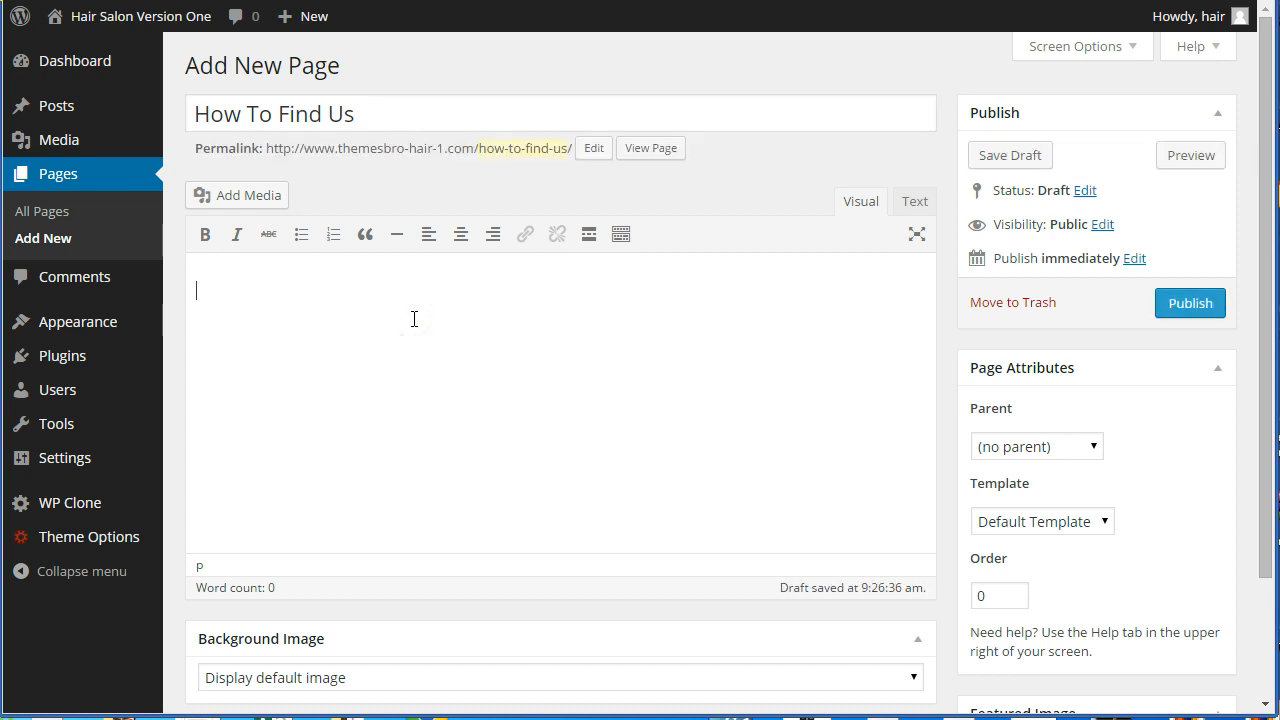
text(C)
click(418, 312)
text(ont)
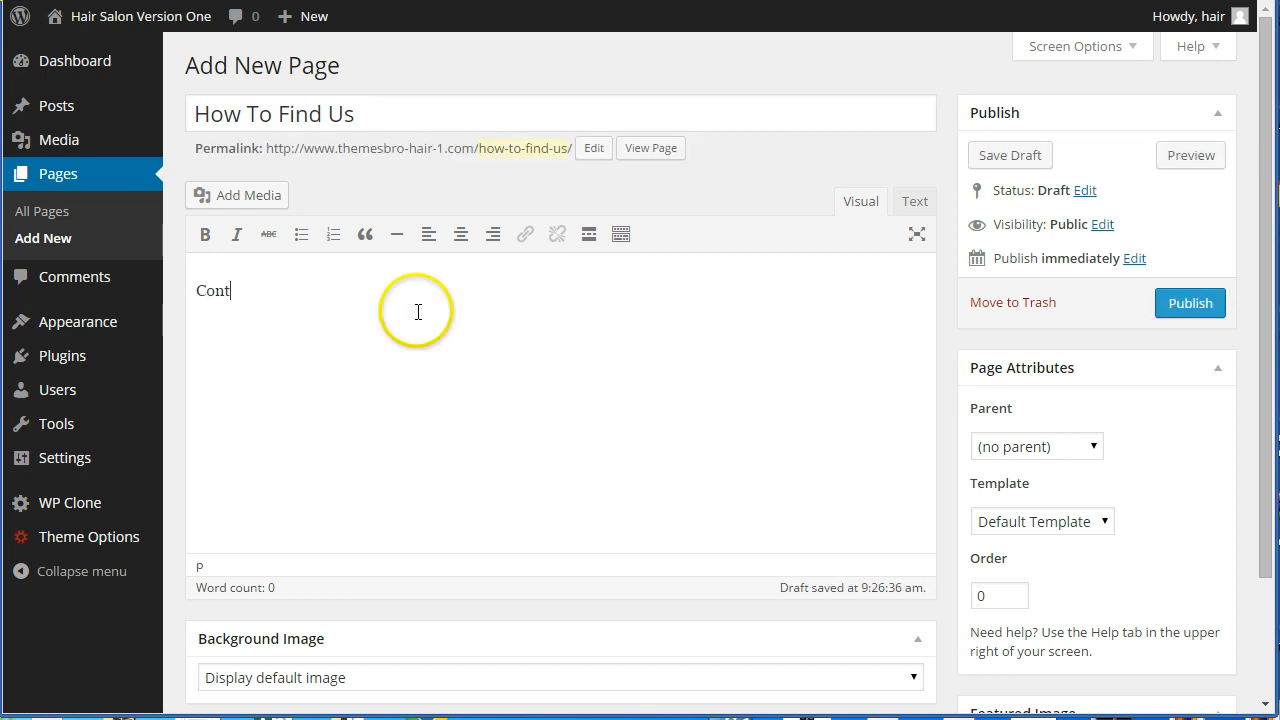
text(act information here)
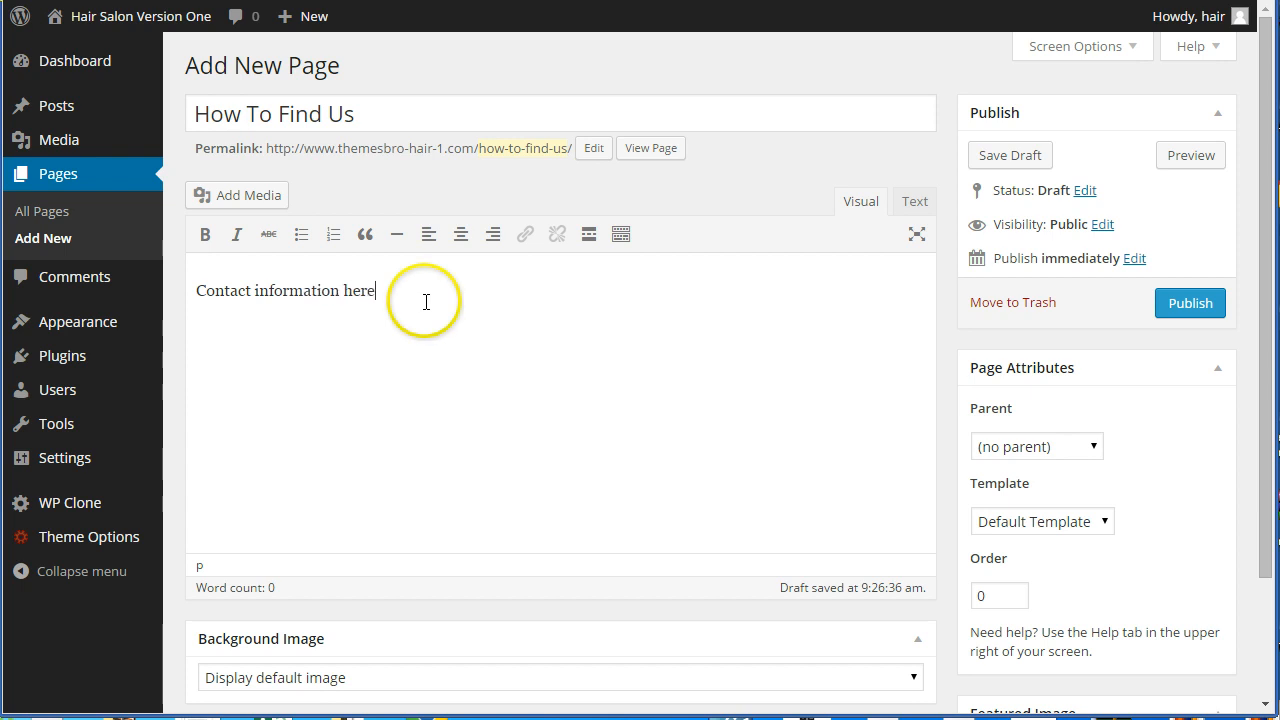
text(...)
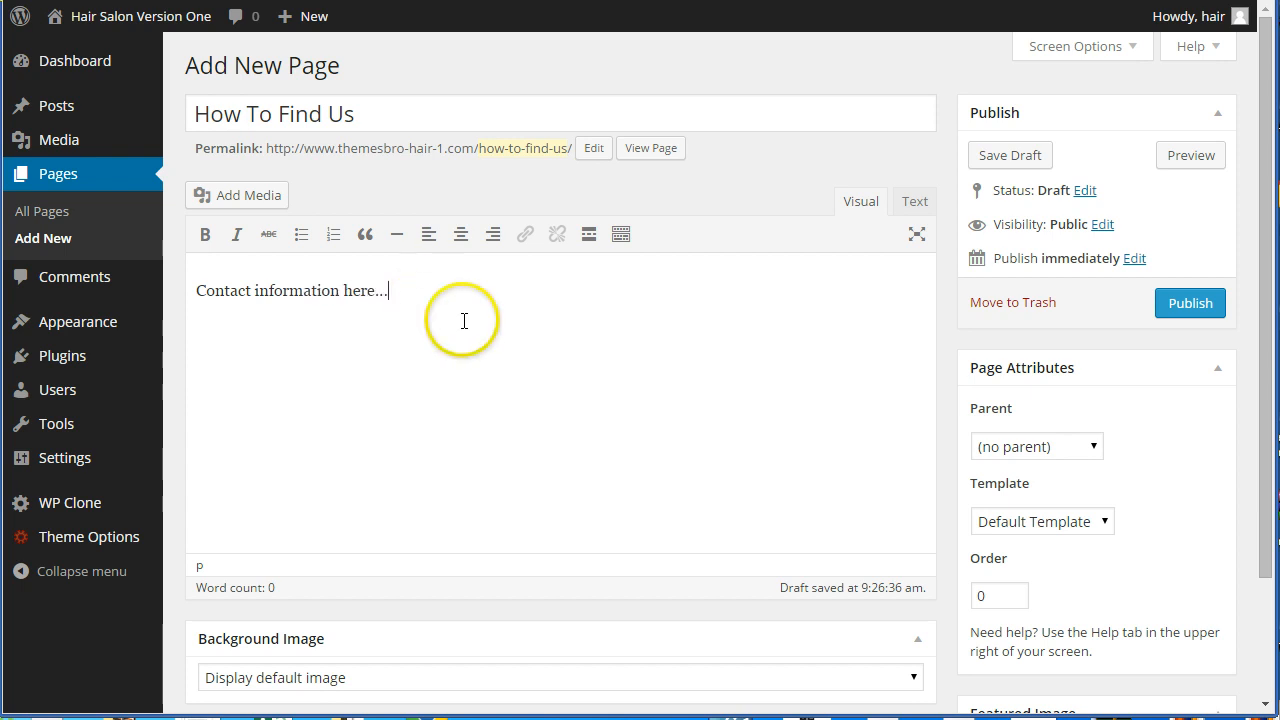
click(1193, 305)
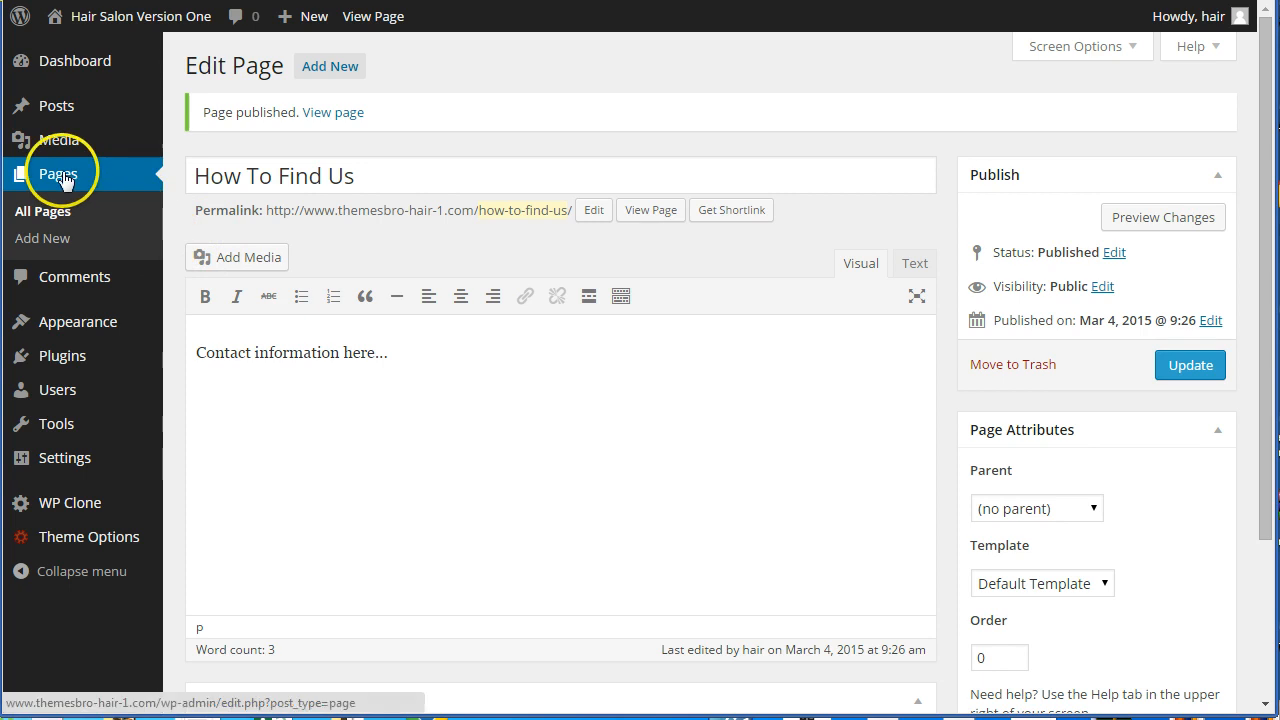
- Create a new navigation menu named MainMenu
mouse_move(60, 333)
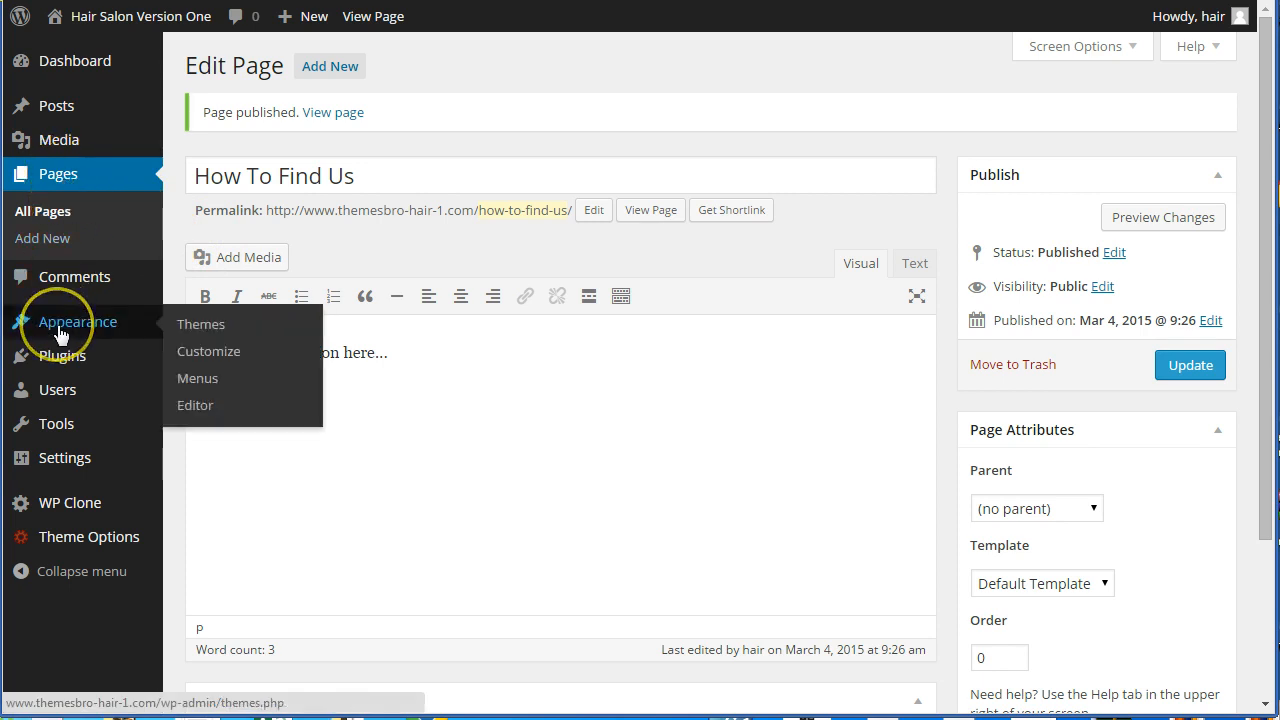
click(198, 382)
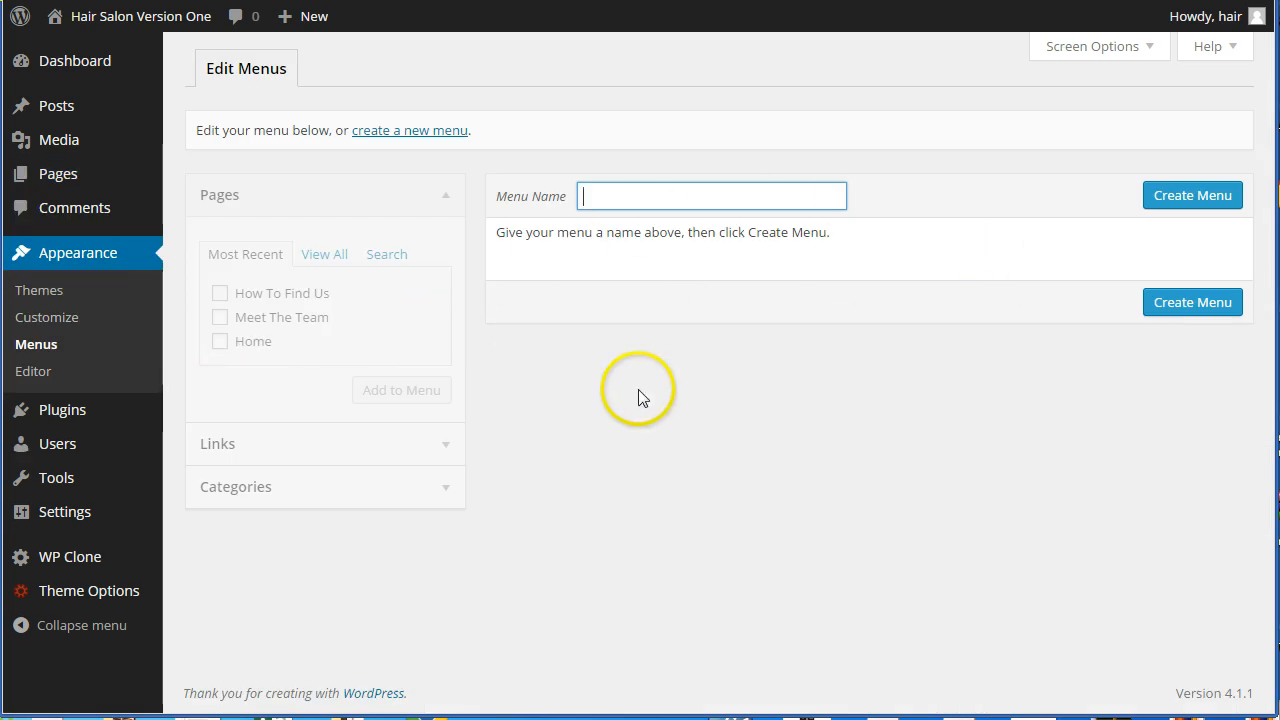
click(713, 206)
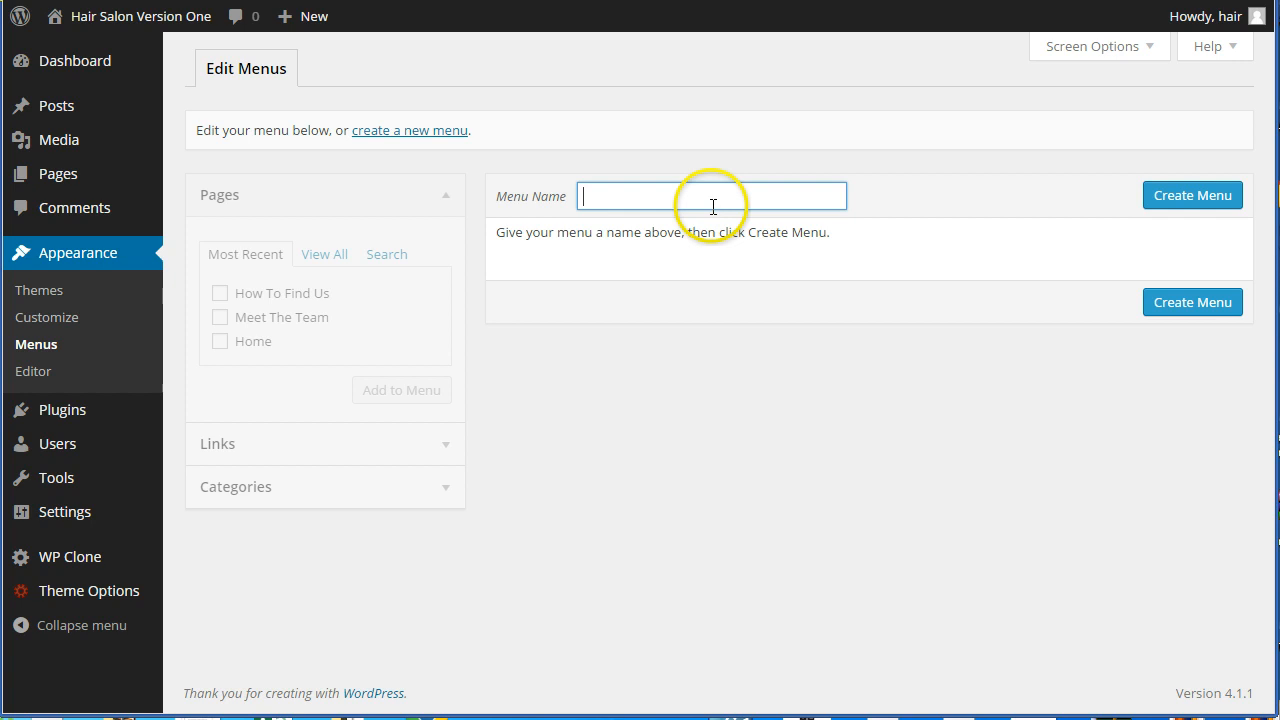
click(651, 199)
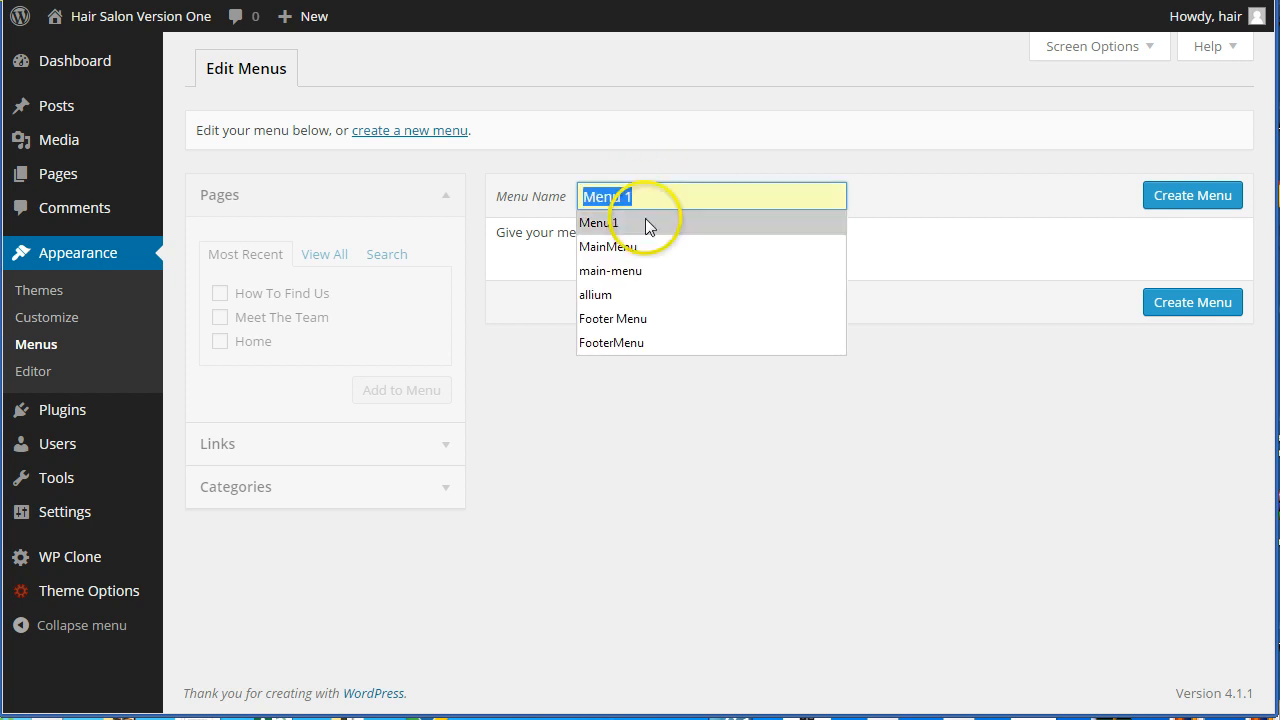
click(626, 247)
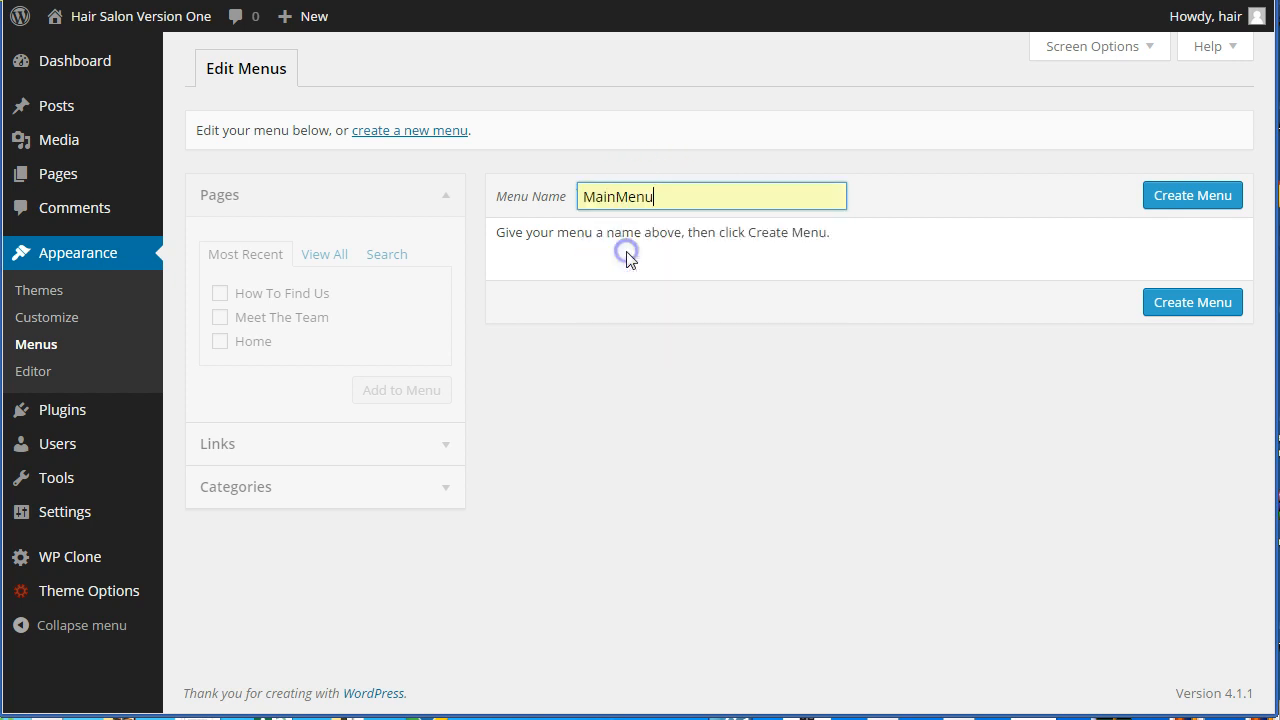
click(1187, 205)
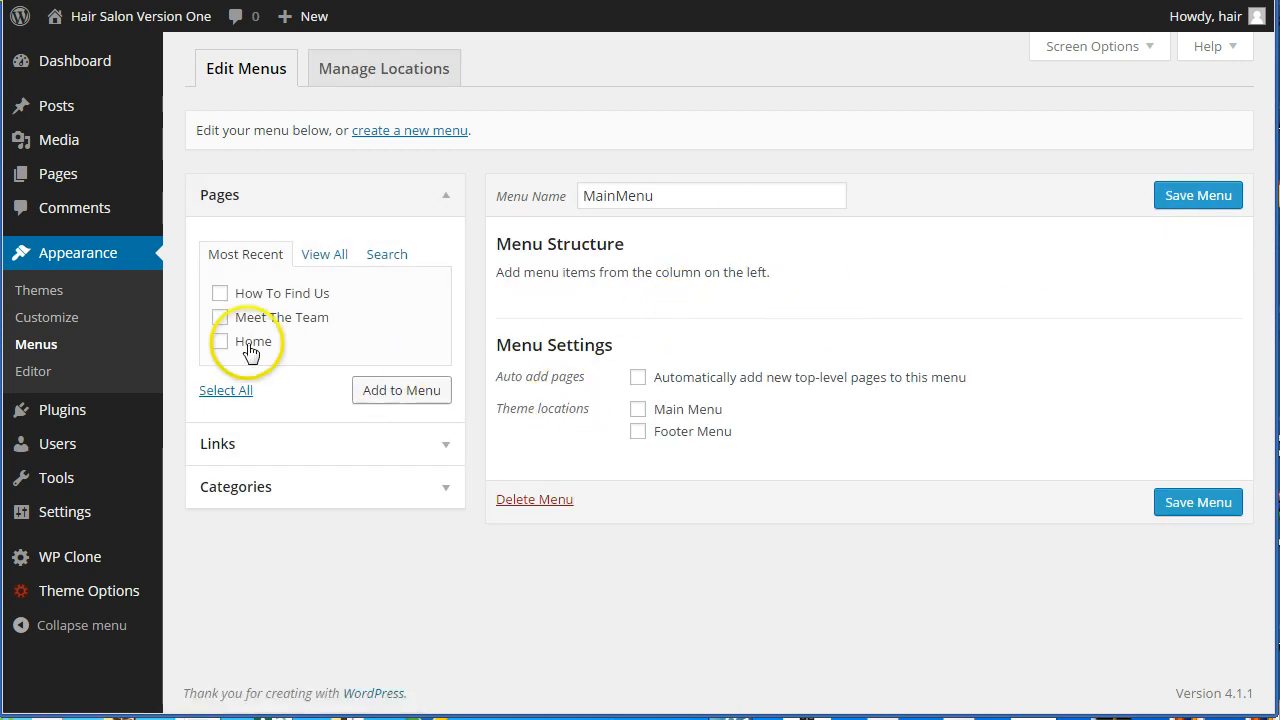
- Add the How To Find Us, Meet The Team and Home pages to MainMenu
click(219, 296)
click(220, 318)
click(220, 342)
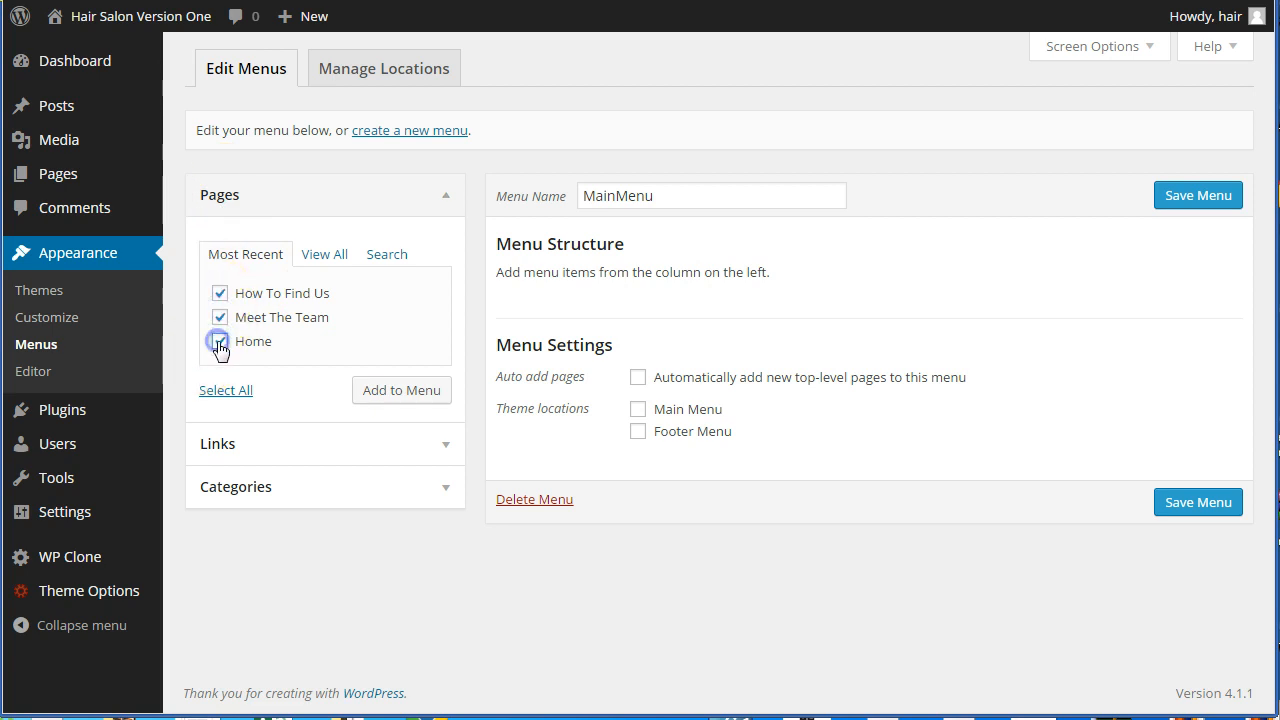
click(394, 396)
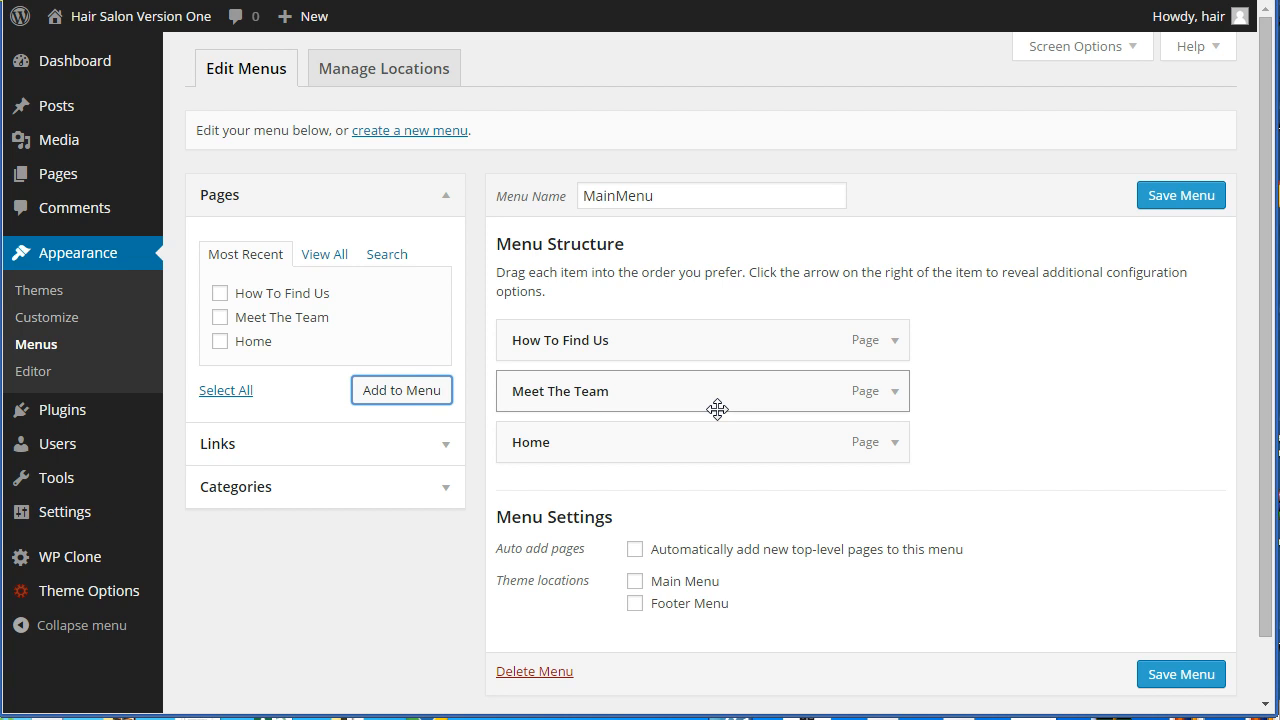
- Reorder the menu items to Home, Meet The Team, How To Find Us and save the menu
click(706, 429)
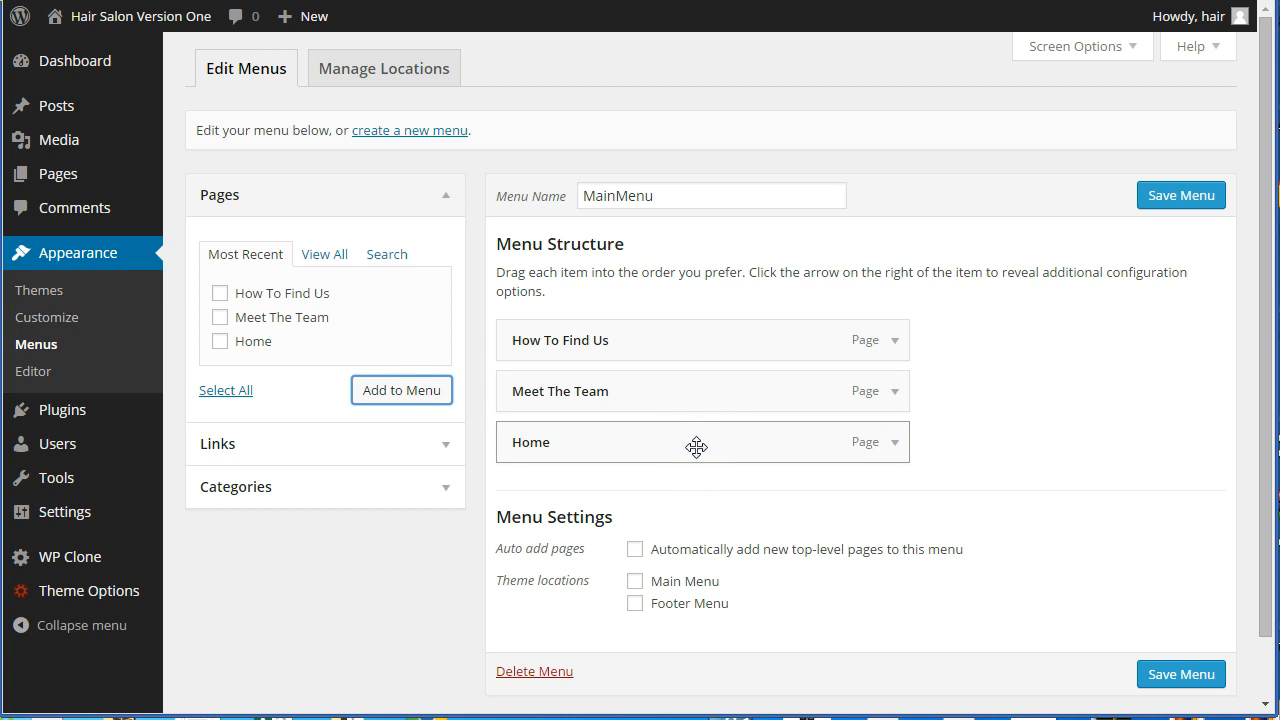
click(586, 440)
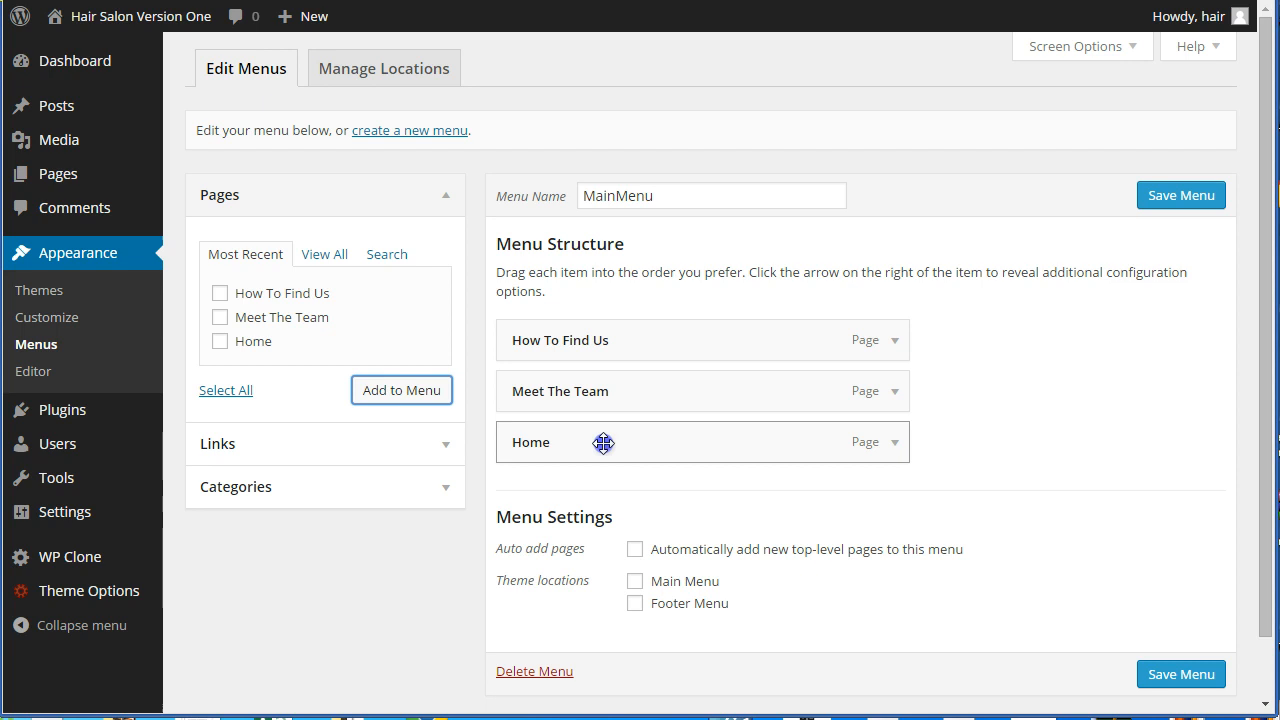
drag(604, 443, 600, 363)
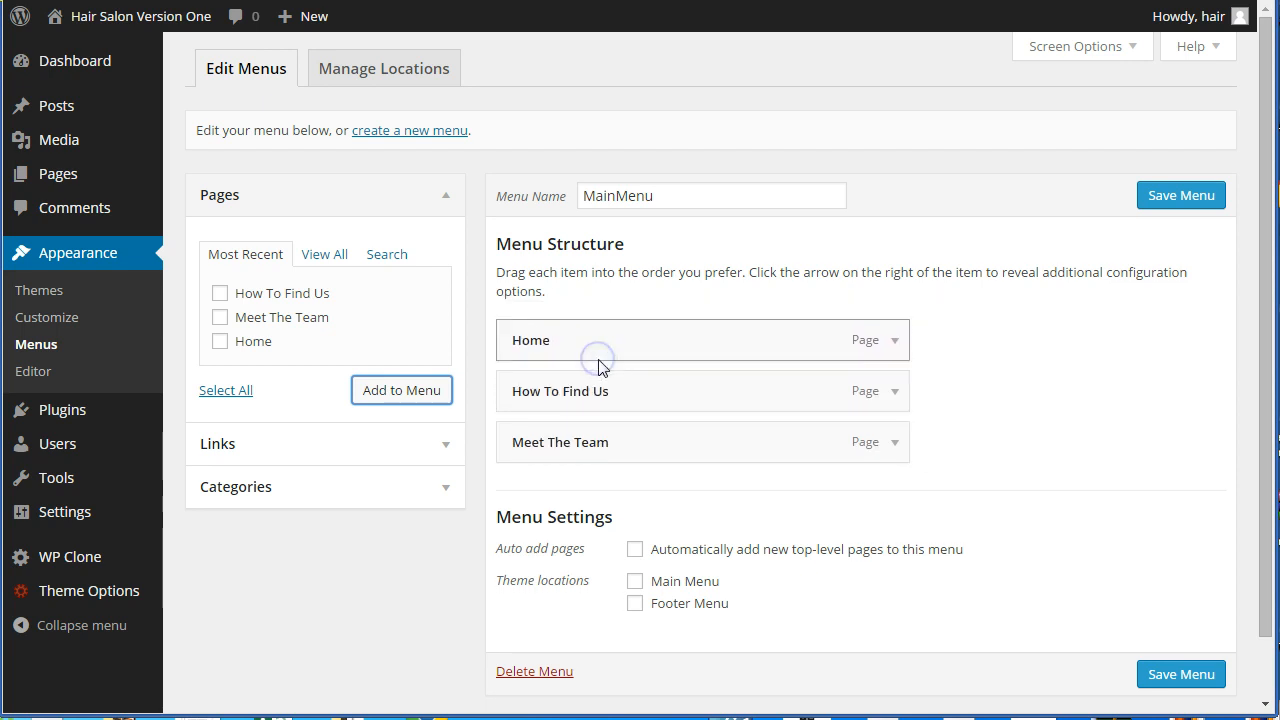
click(603, 356)
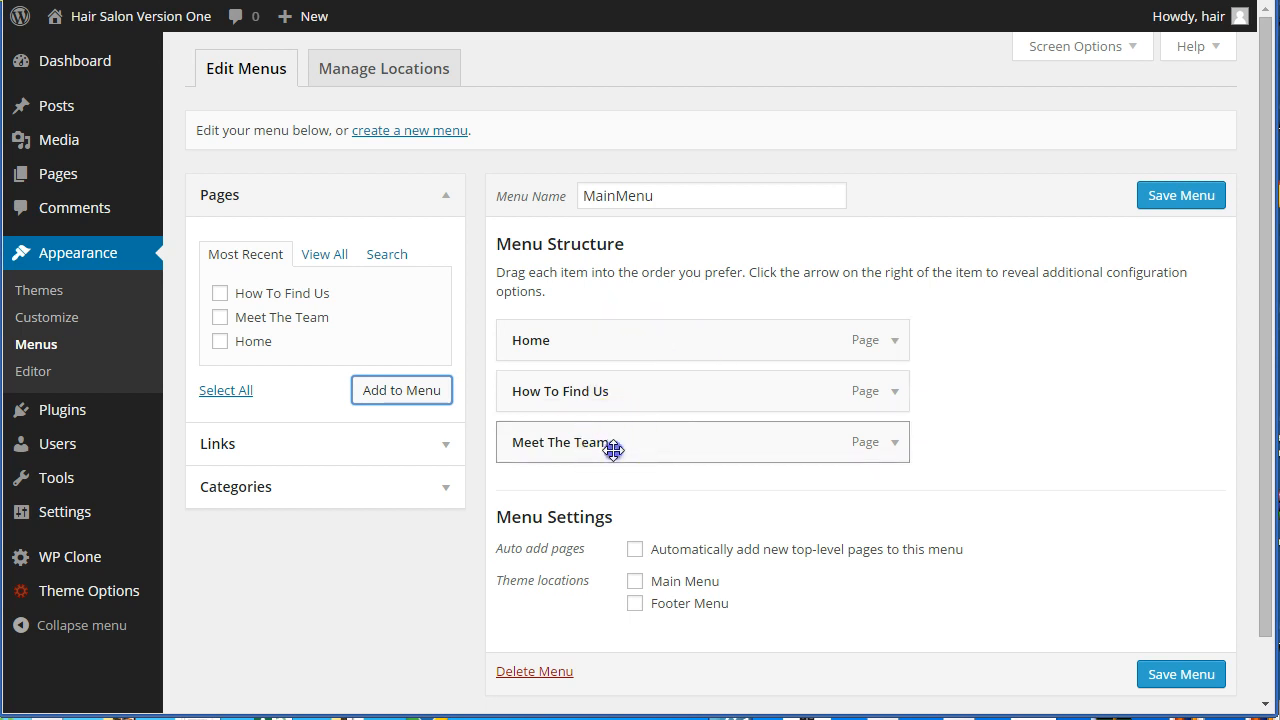
drag(613, 450, 517, 412)
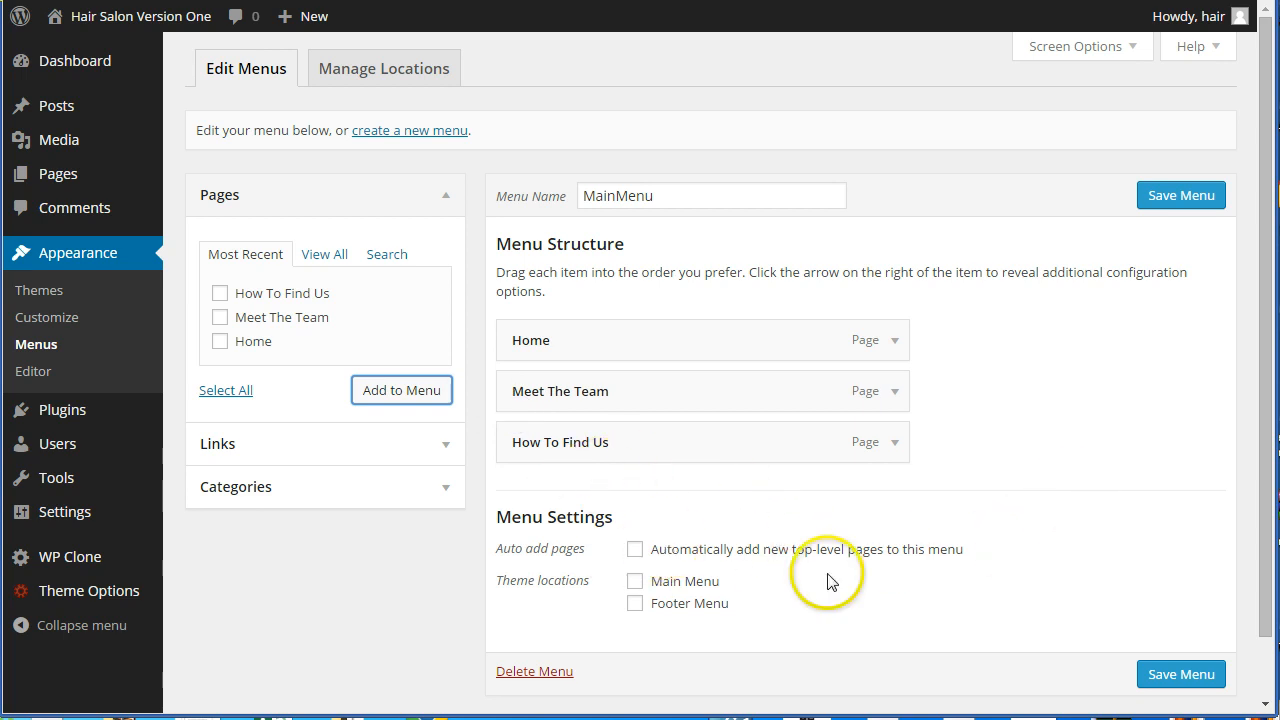
click(1181, 676)
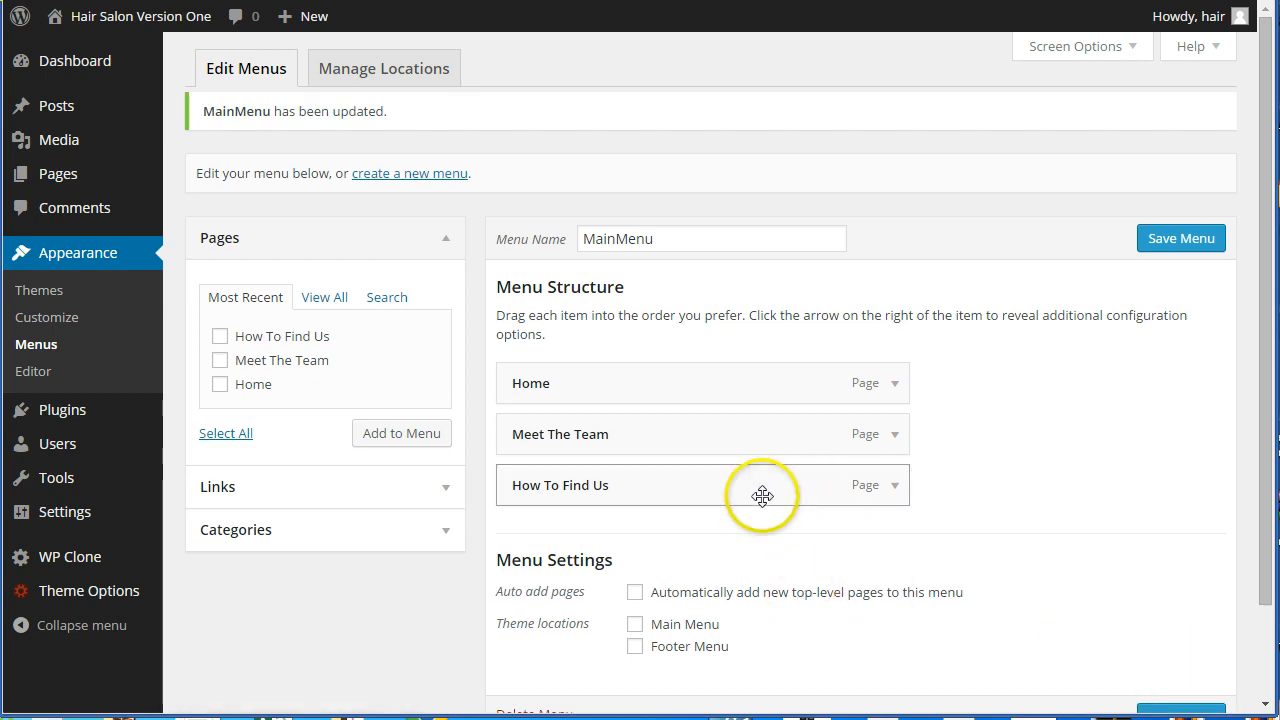
- Assign MainMenu to the theme's Main Menu location and save the changes
click(425, 75)
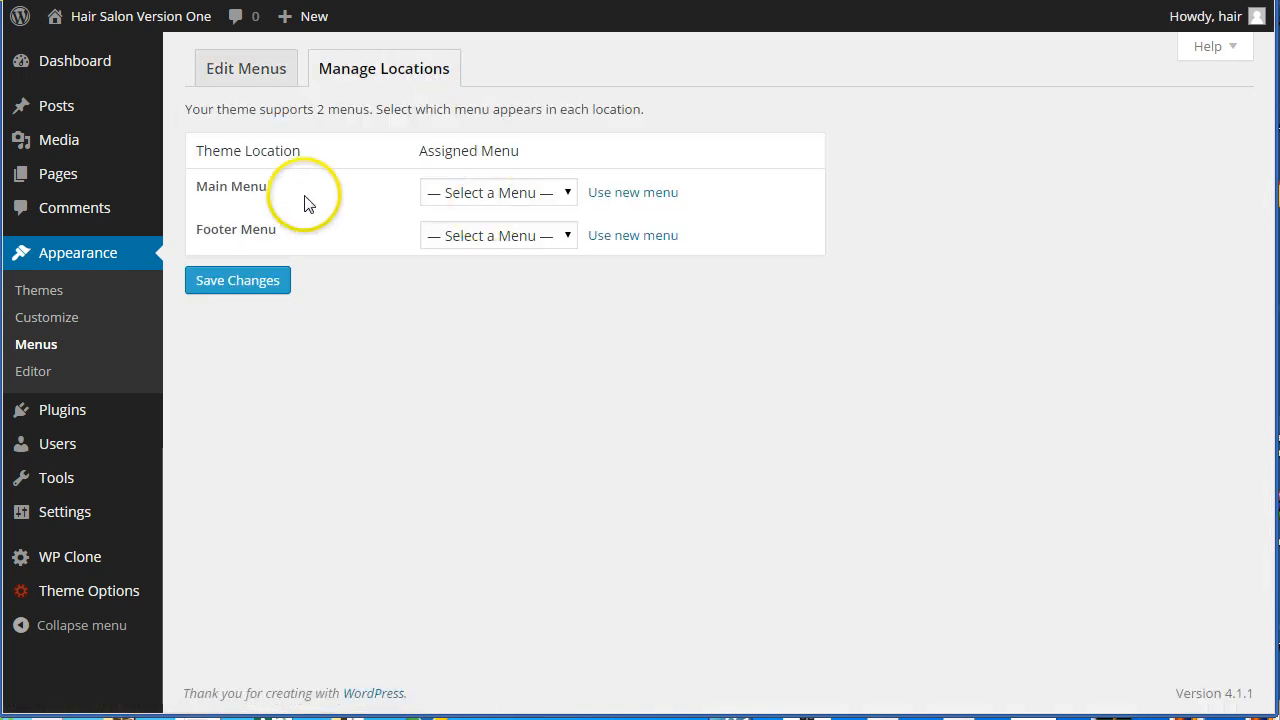
click(569, 195)
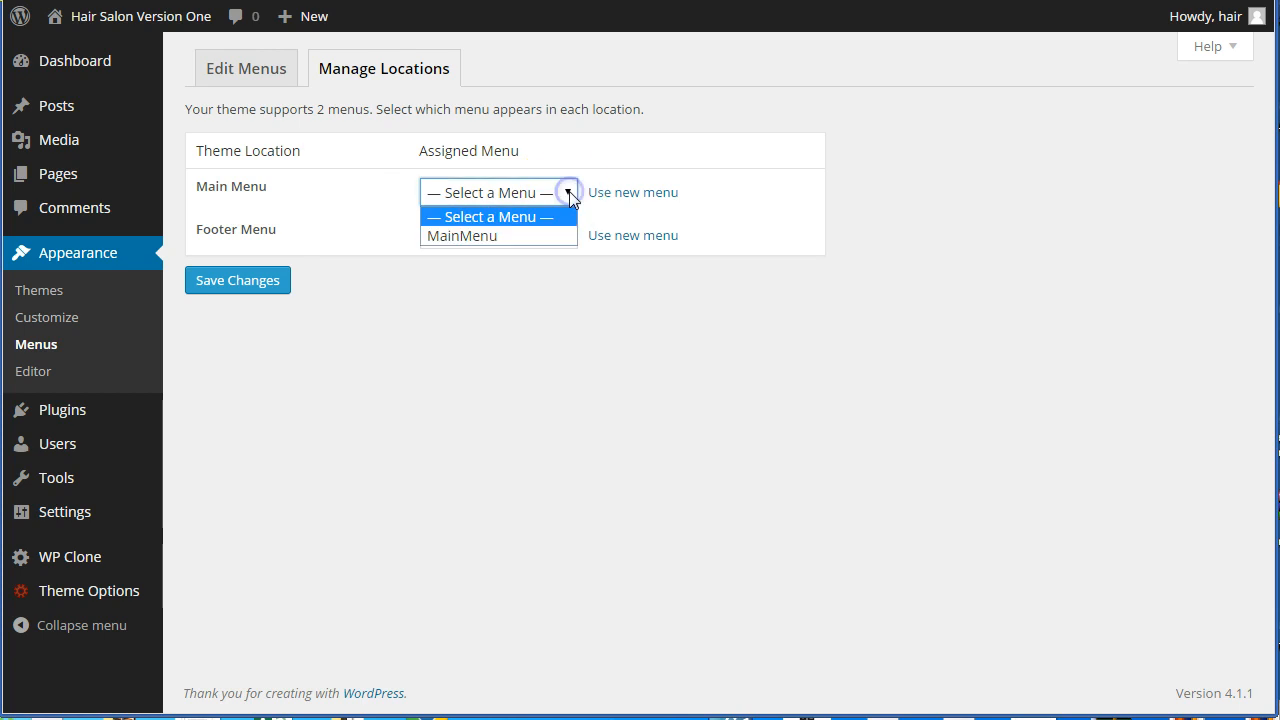
click(480, 236)
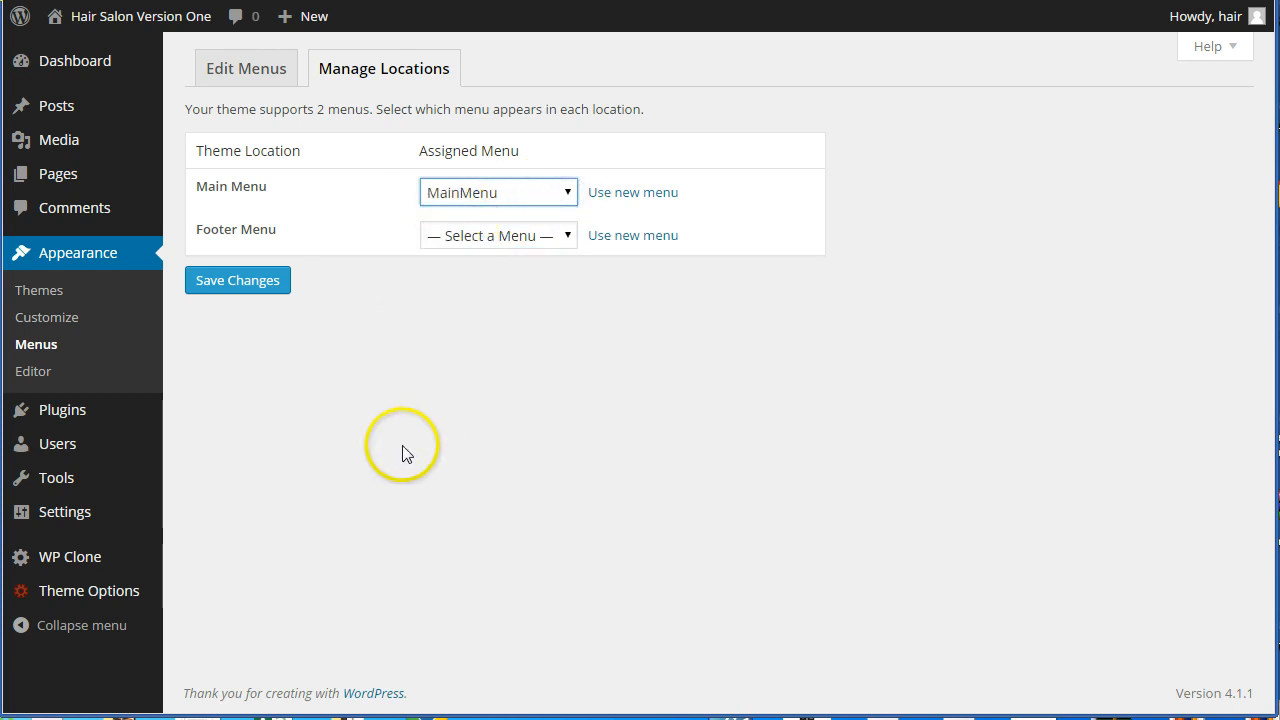
click(250, 285)
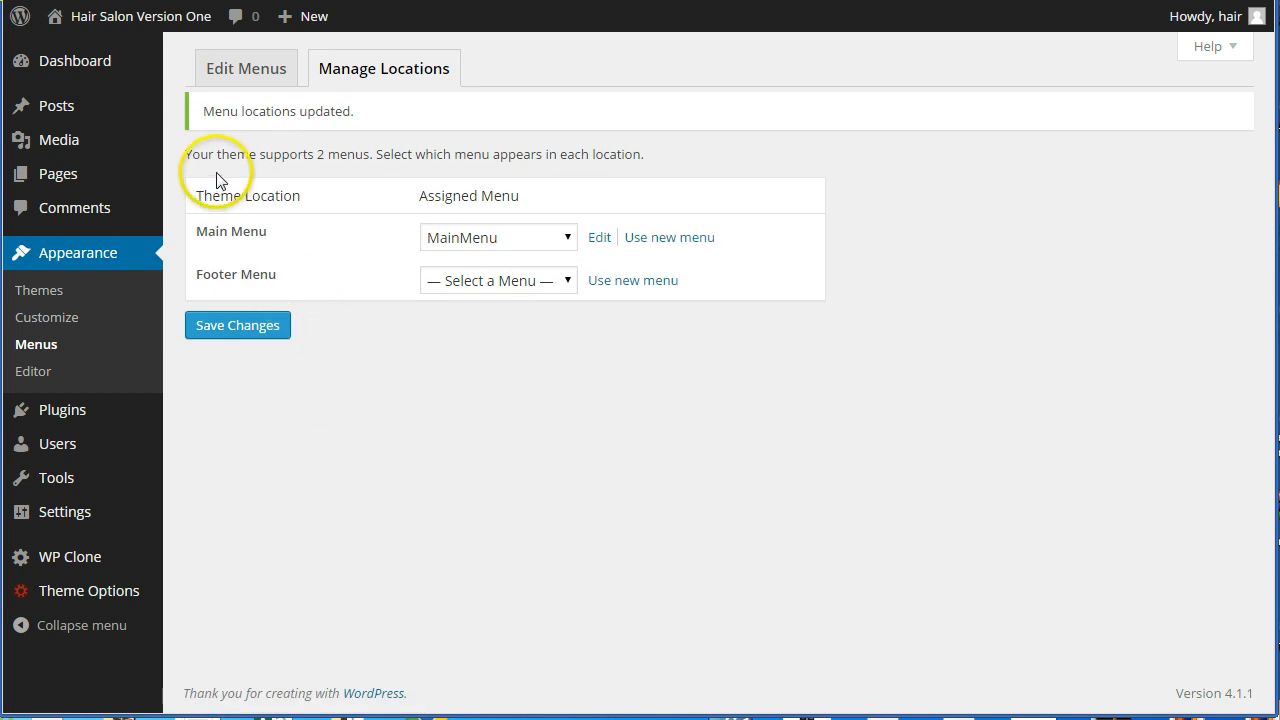
- Visit the live Hair Salon Version One site, log out of the account and return to the site's home page
mouse_move(98, 28)
click(82, 54)
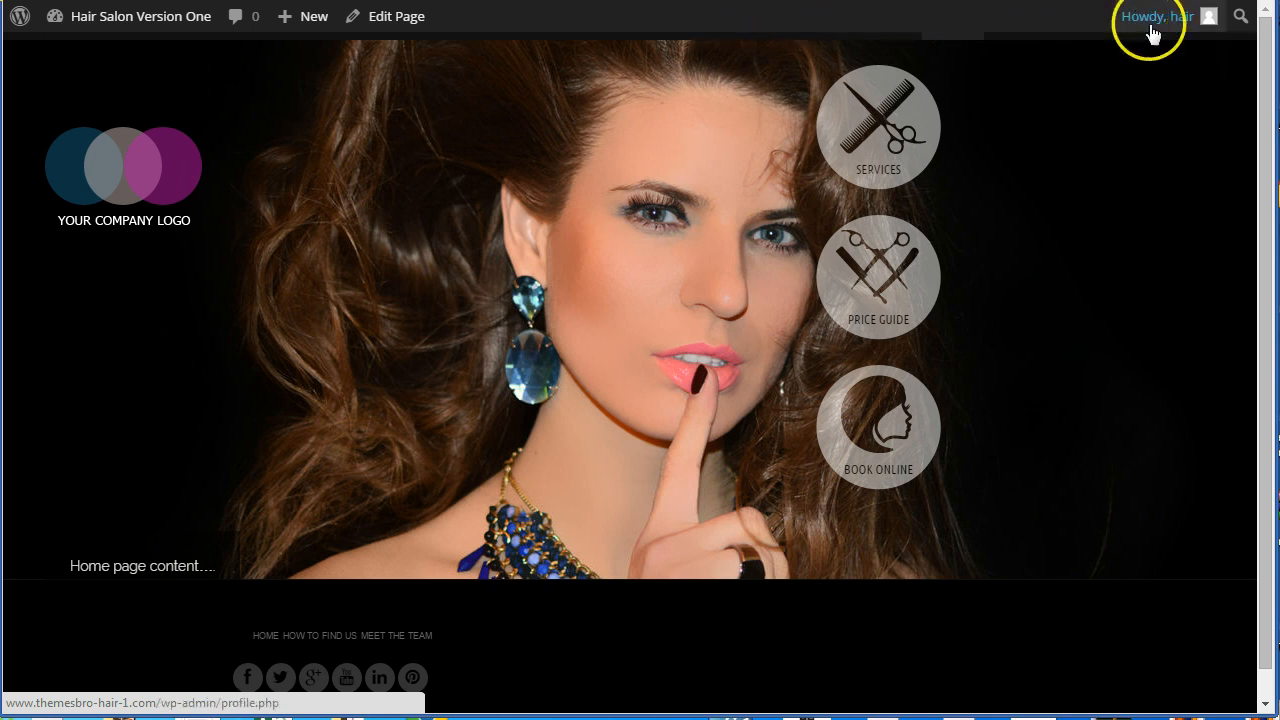
mouse_move(1166, 20)
click(1088, 118)
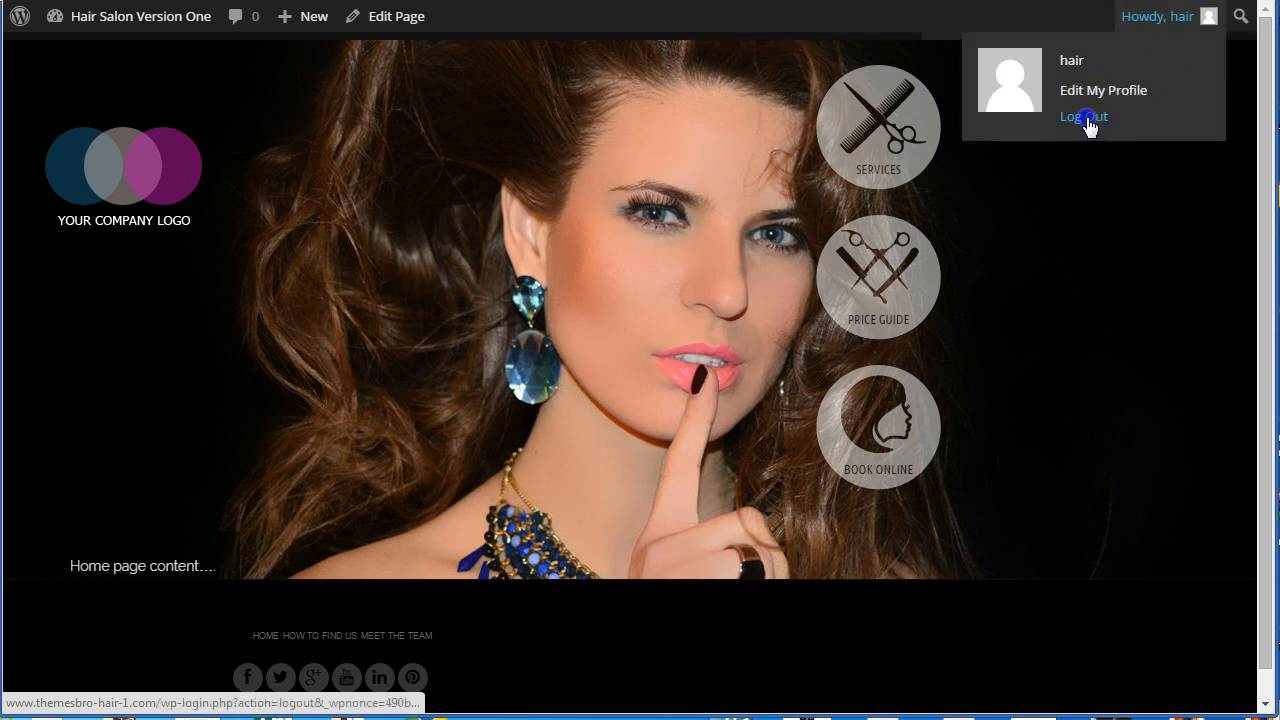
text(hair)
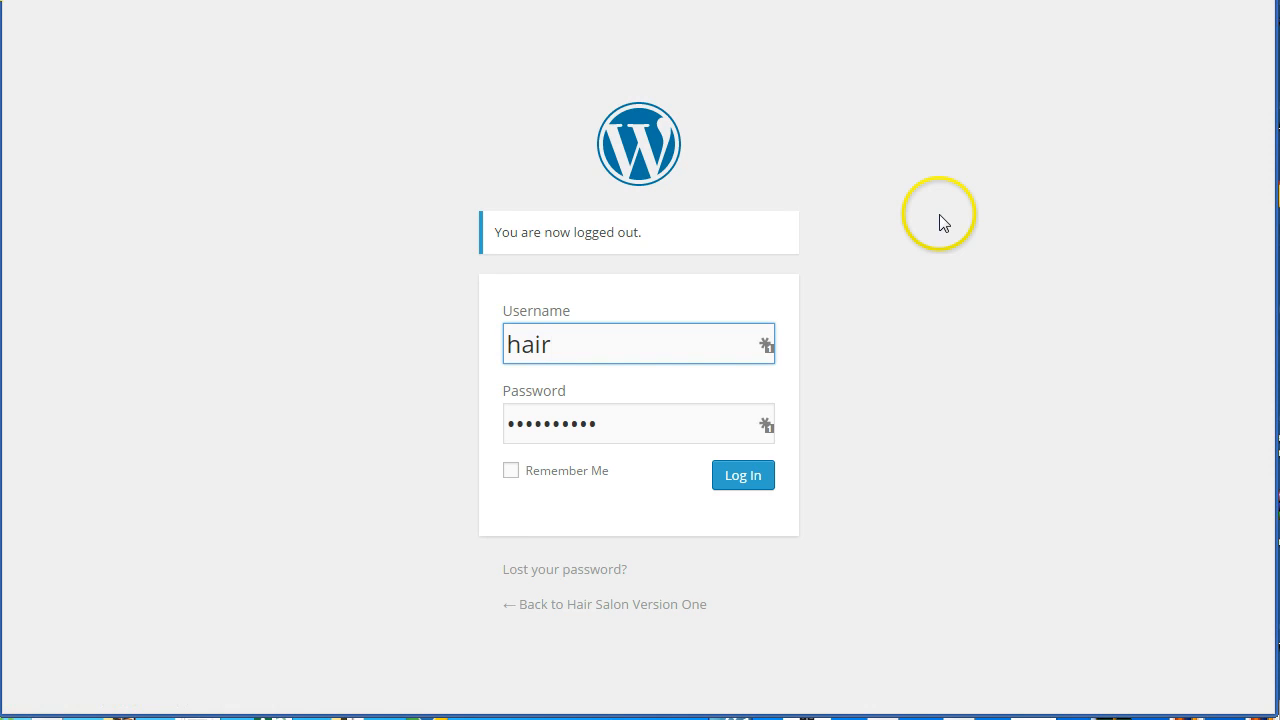
click(598, 606)
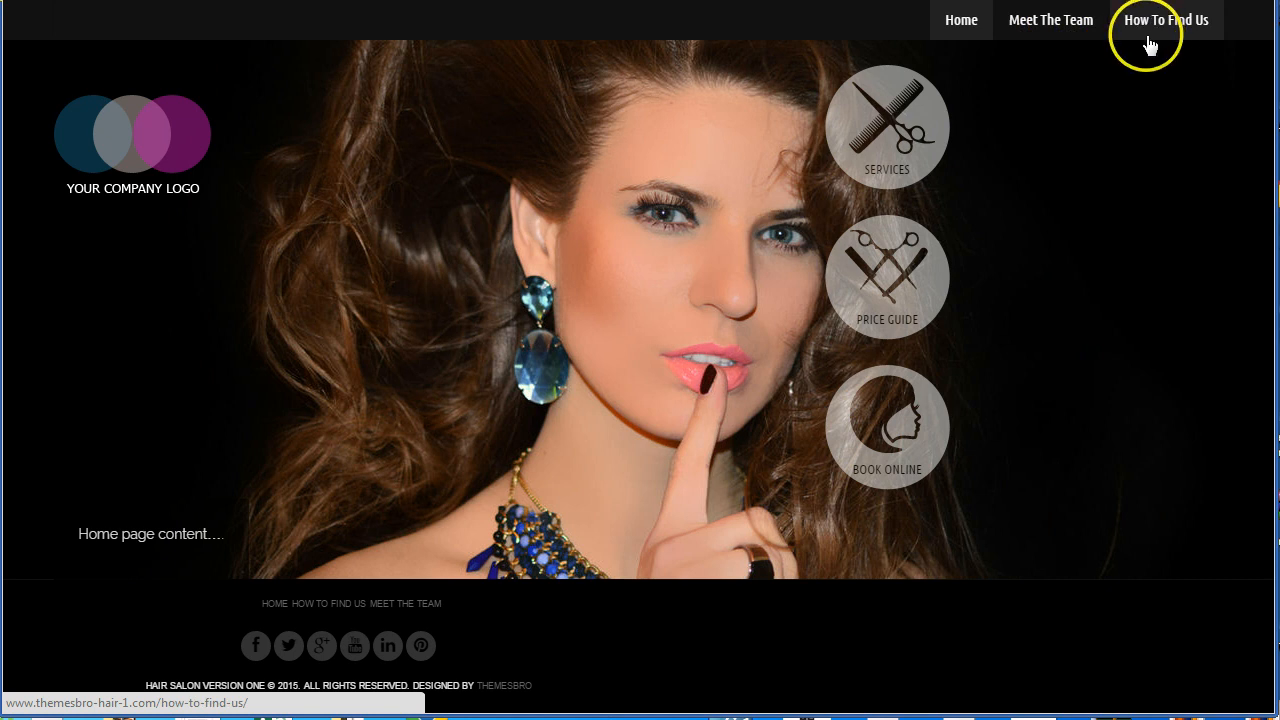
- Check the site's main navigation by opening the Meet The Team, How To Find Us and Home pages in turn
click(1062, 20)
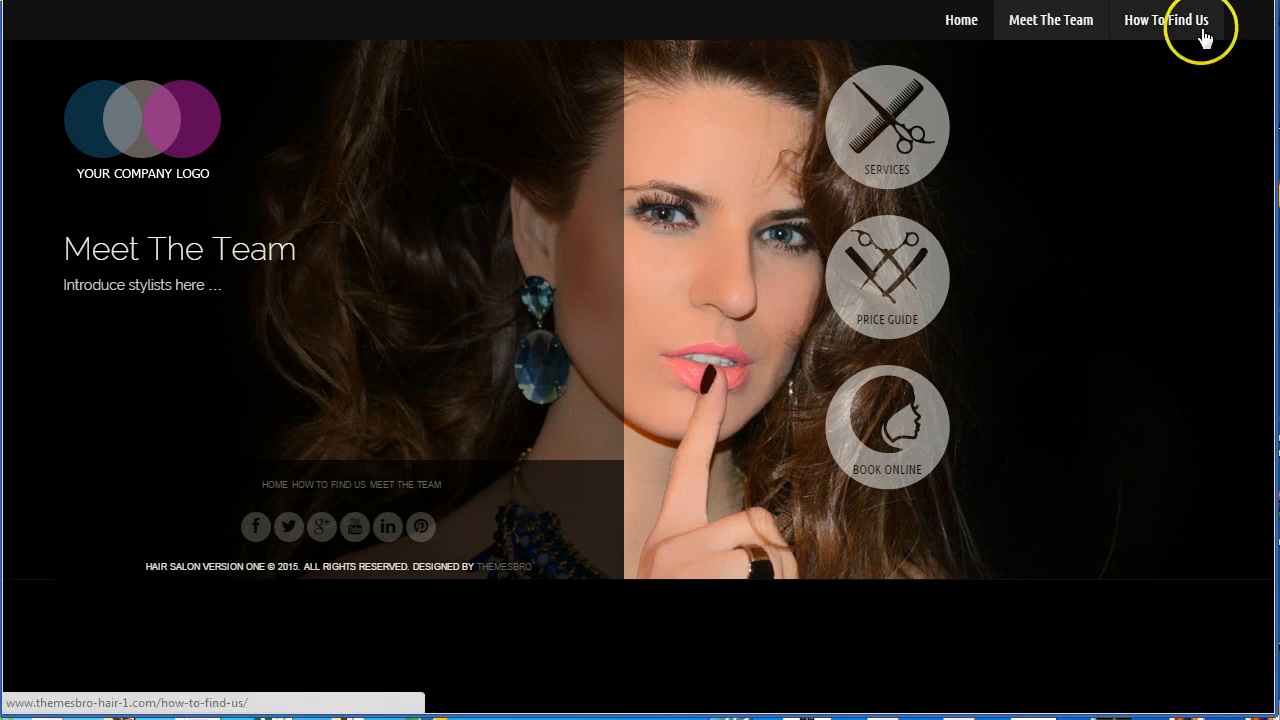
click(1171, 20)
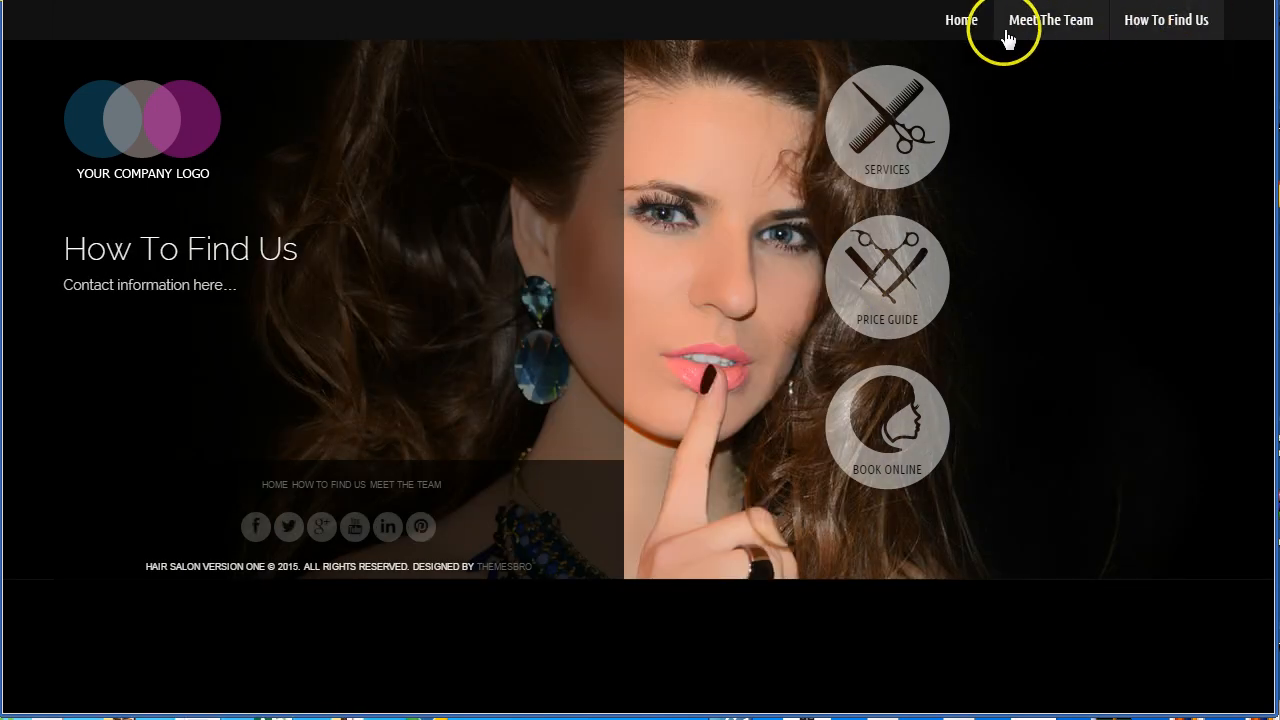
click(961, 20)
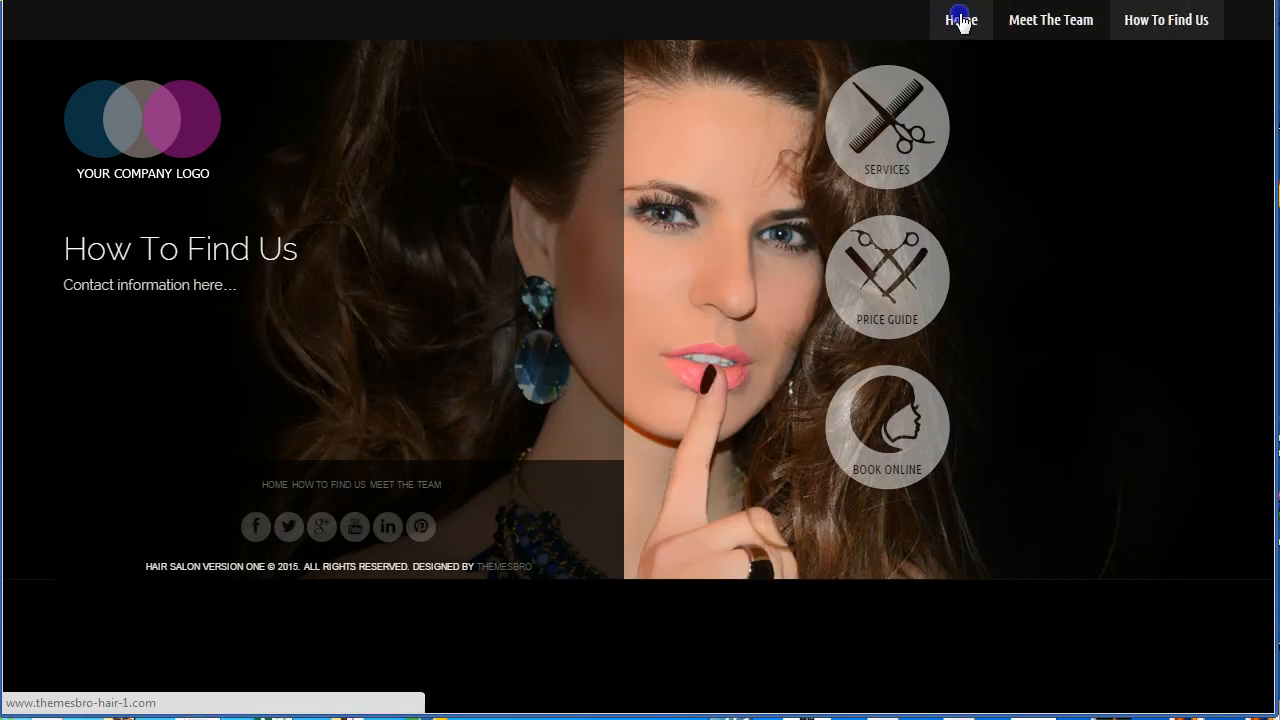